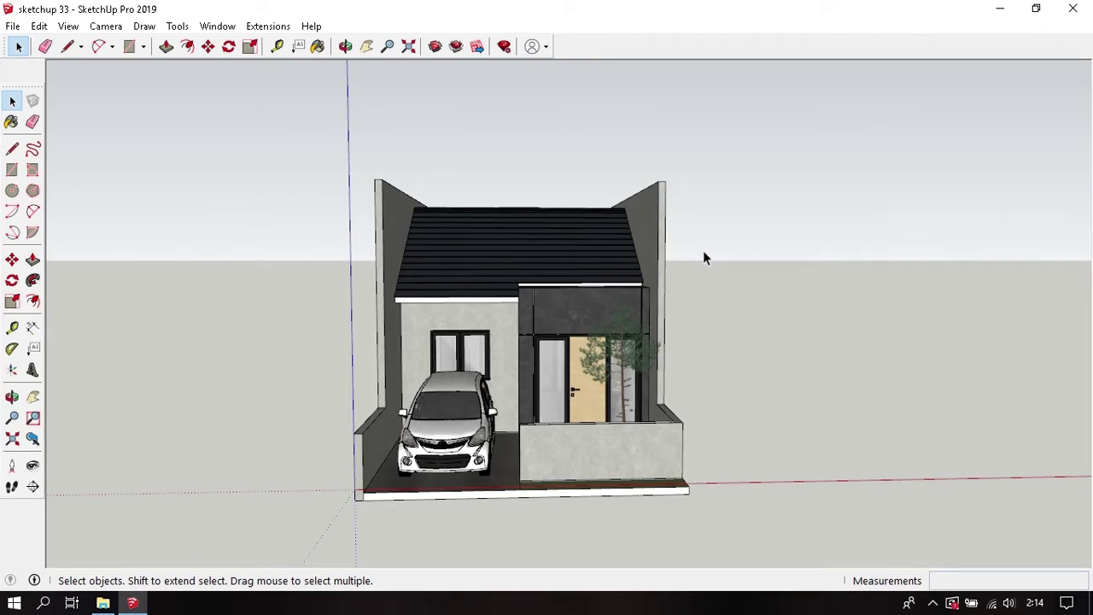
- Select the whole house model and make it a single group
mouse_move(581, 328)
middle_down()
mouse_move(579, 303)
mouse_move(562, 328)
middle_up()
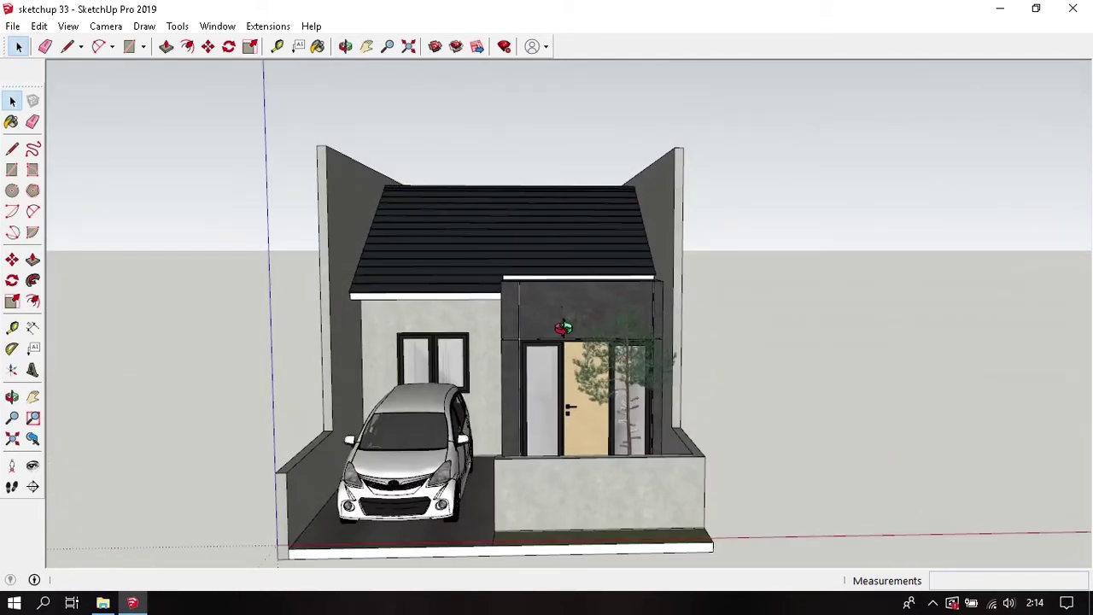
scroll(568, 307, down, 2)
scroll(573, 290, up, 2)
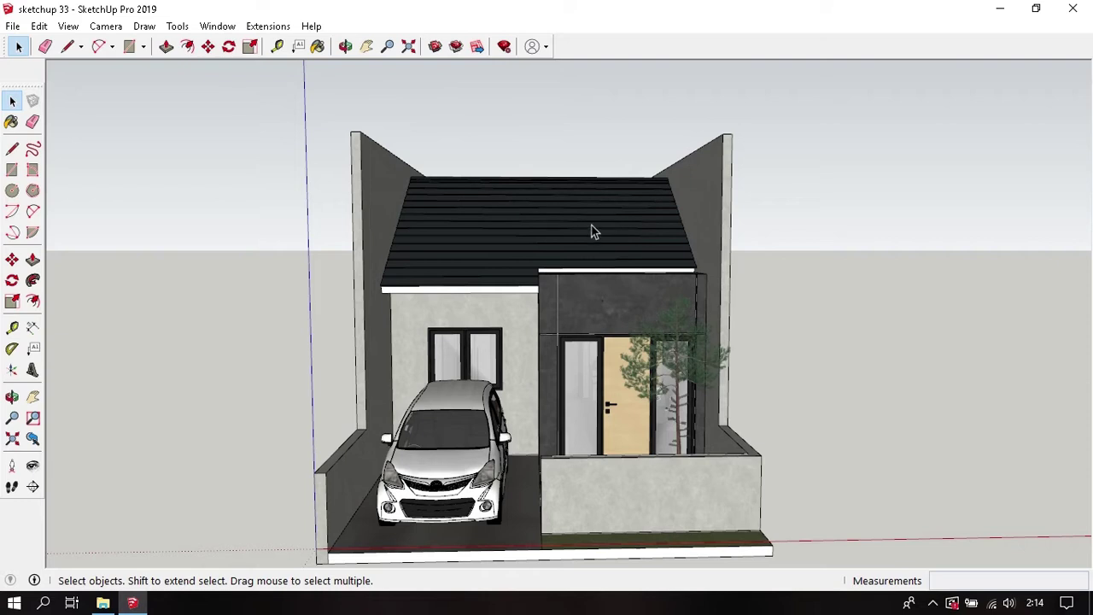
scroll(592, 226, down, 2)
scroll(592, 225, down, 5)
middle_drag(592, 225, 580, 372)
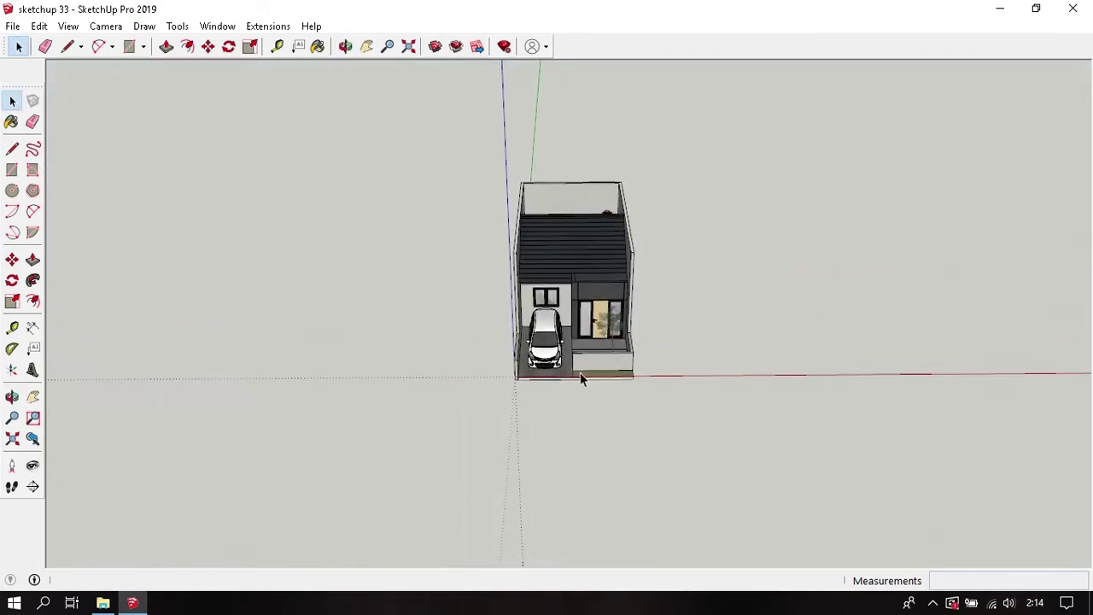
drag(381, 142, 691, 456)
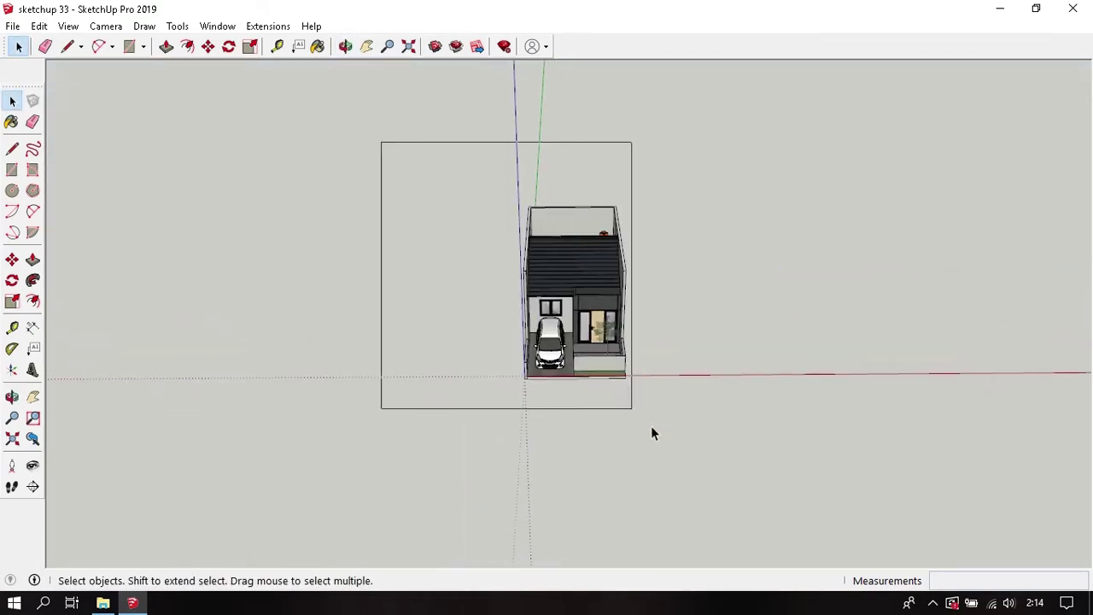
right_click(563, 272)
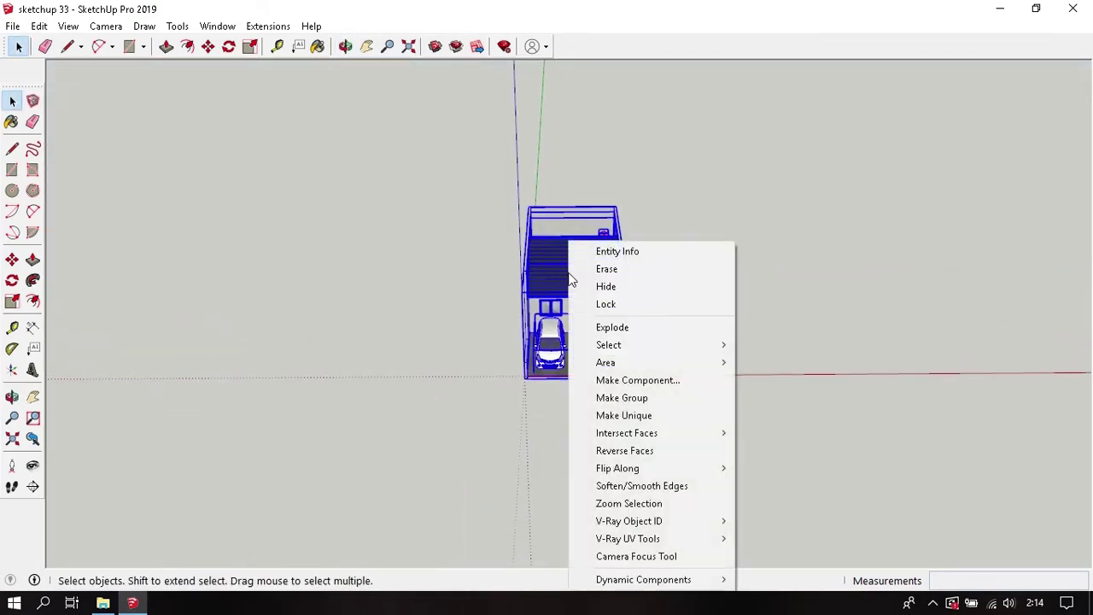
click(669, 398)
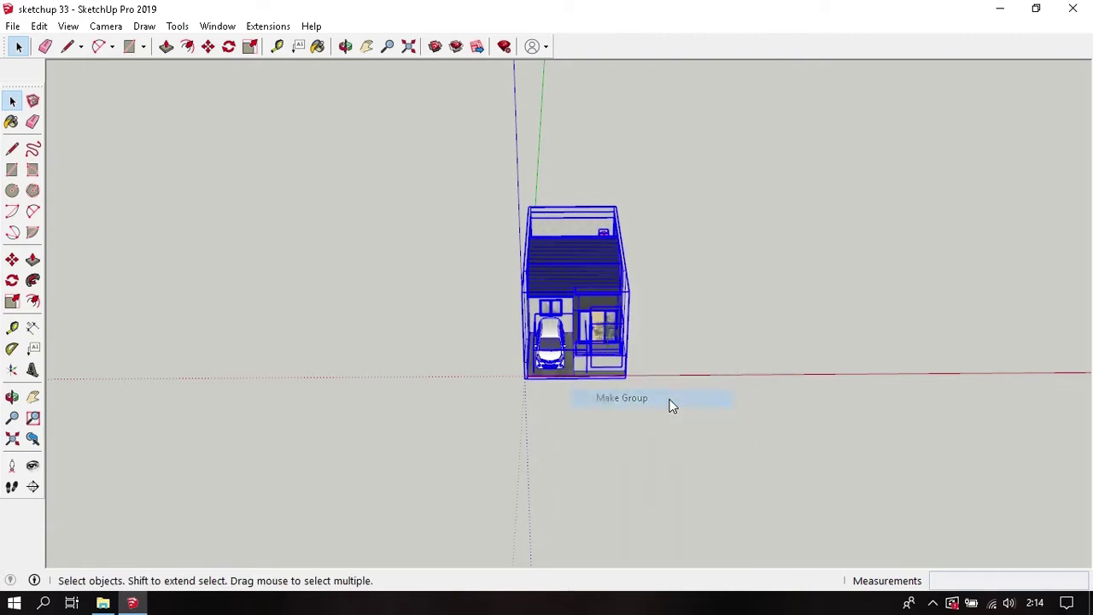
click(679, 311)
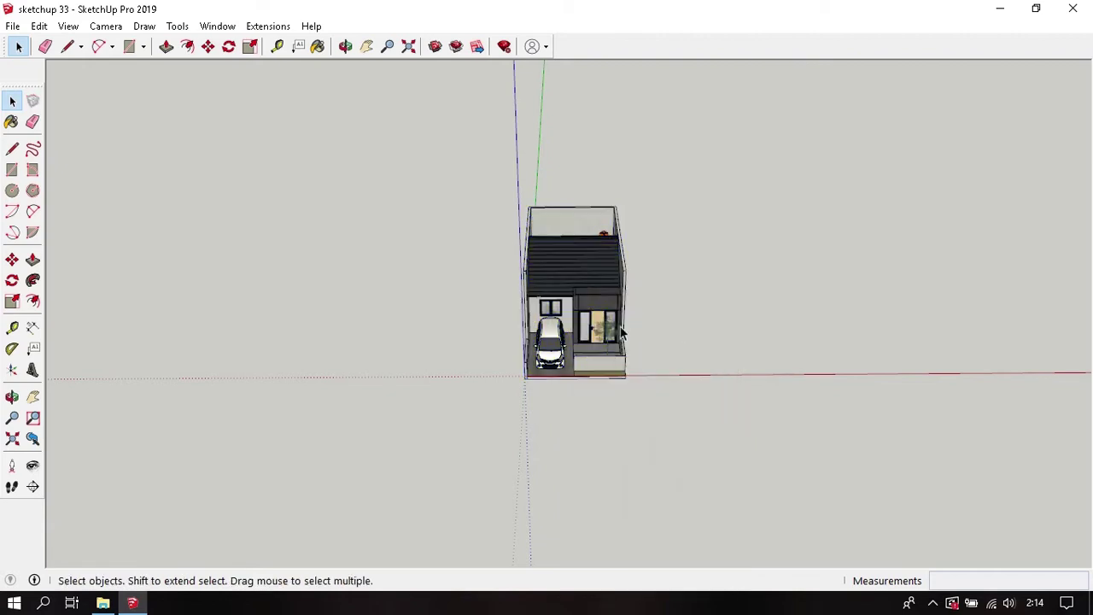
- Copy the house group with Move and Ctrl, placing the copy beside the original
scroll(546, 323, up, 2)
scroll(547, 323, up, 2)
click(456, 444)
scroll(458, 439, up, 2)
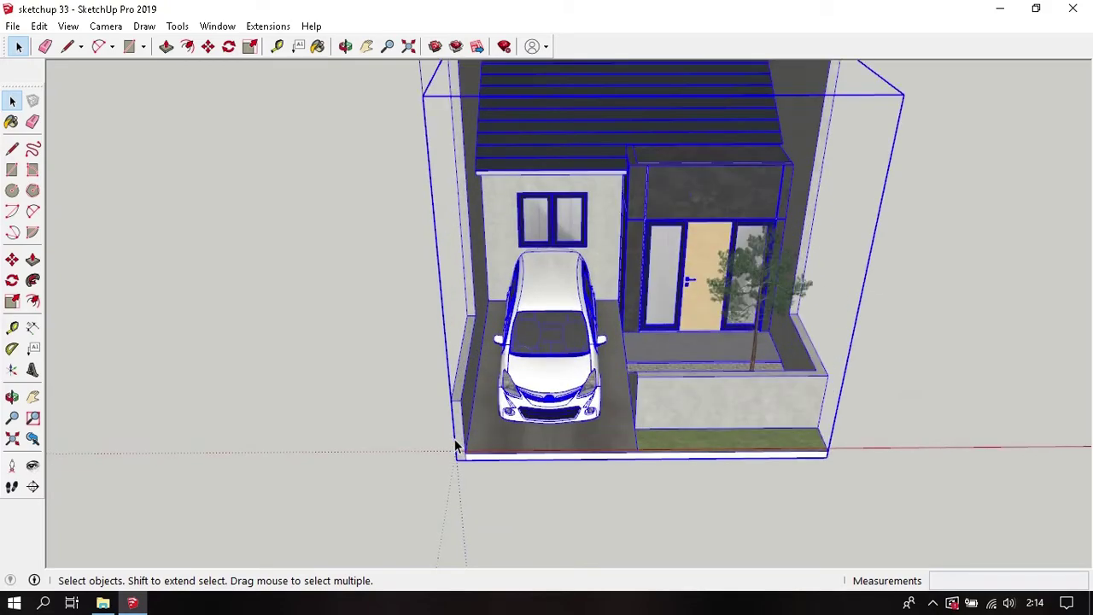
scroll(467, 427, up, 2)
key(m)
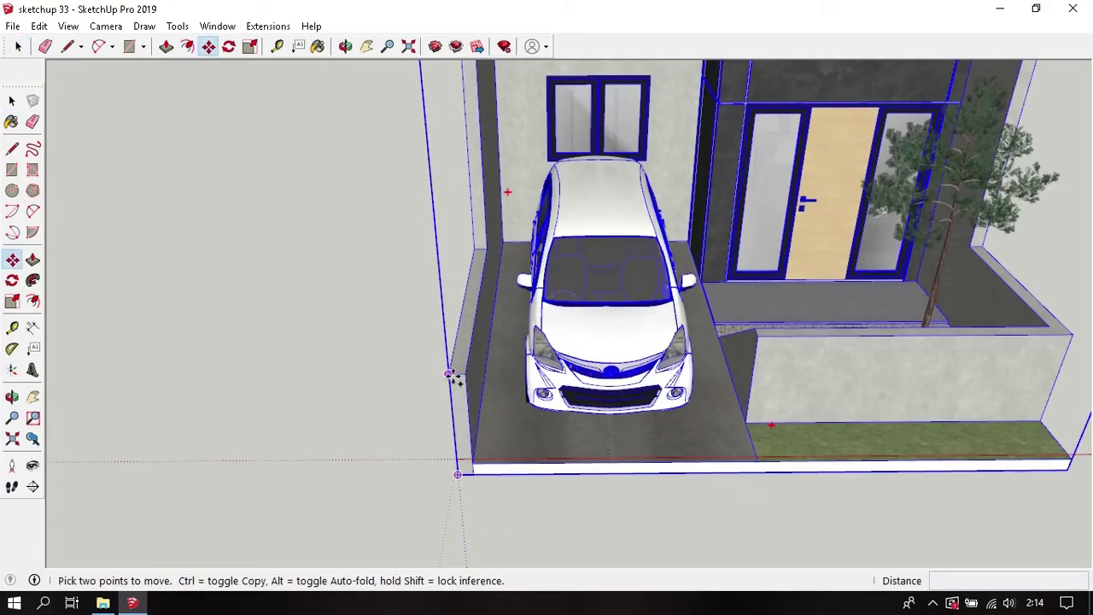
click(453, 376)
key(ctrl)
mouse_move(834, 373)
middle_down()
mouse_move(634, 379)
mouse_move(758, 412)
middle_up()
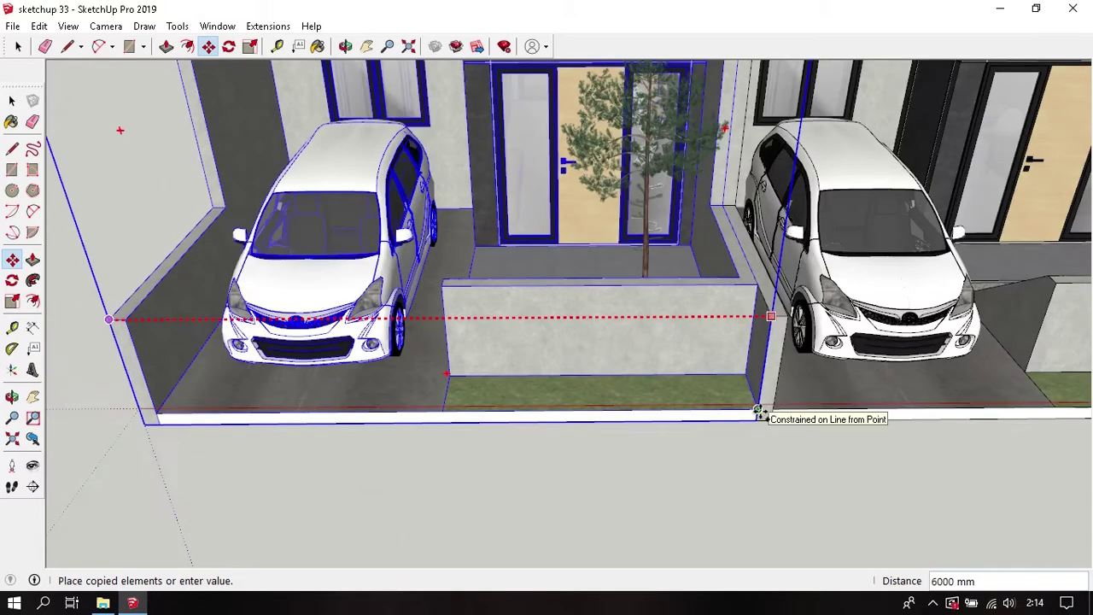
click(758, 412)
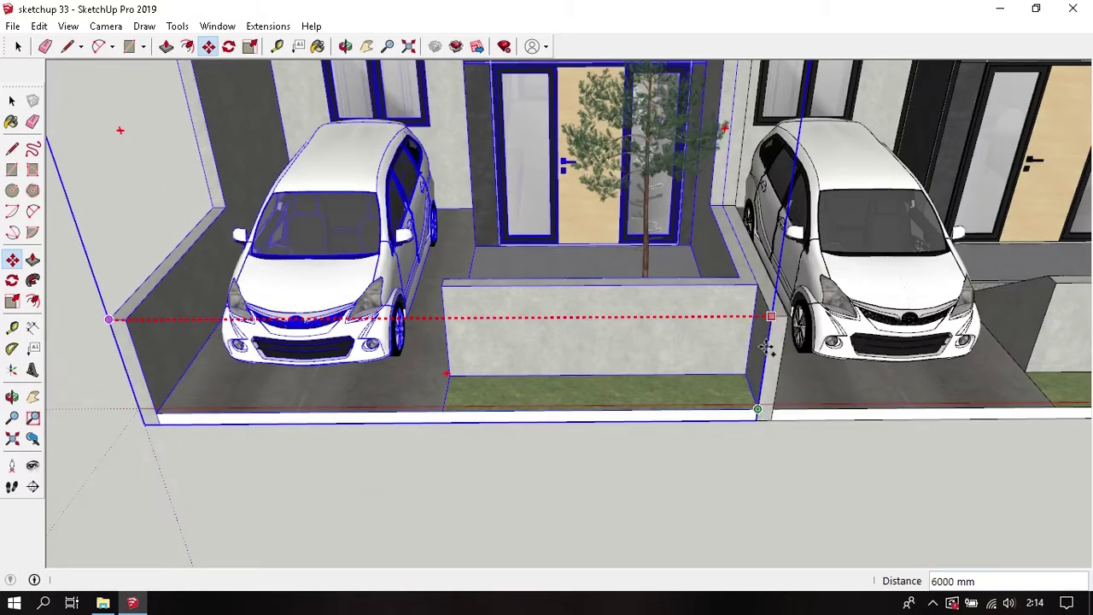
- Shift the copied house 5 units along the red axis
key(space)
key(m)
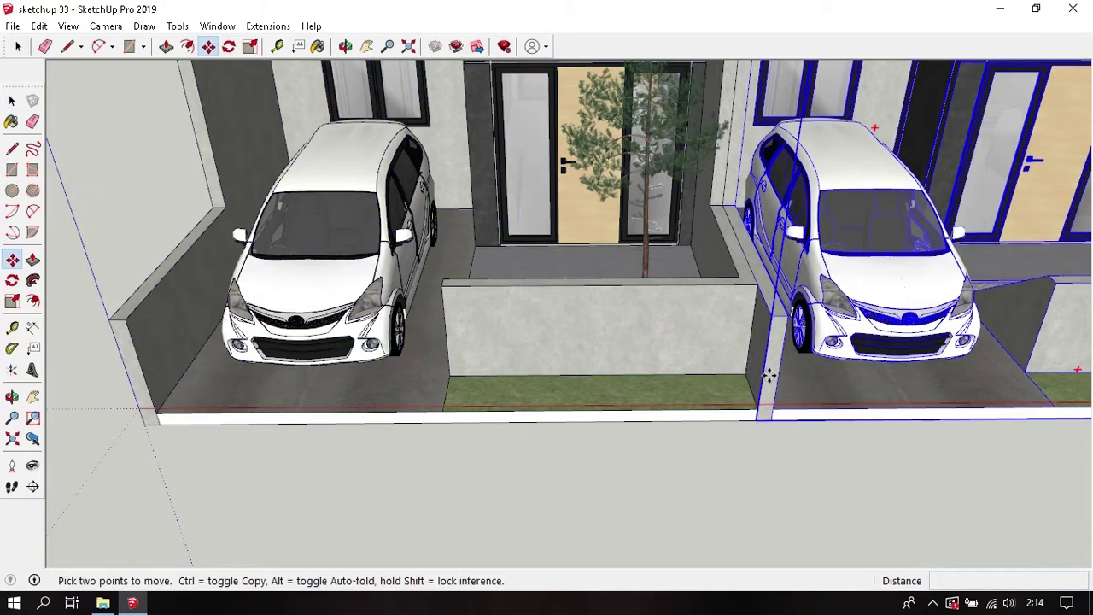
click(768, 376)
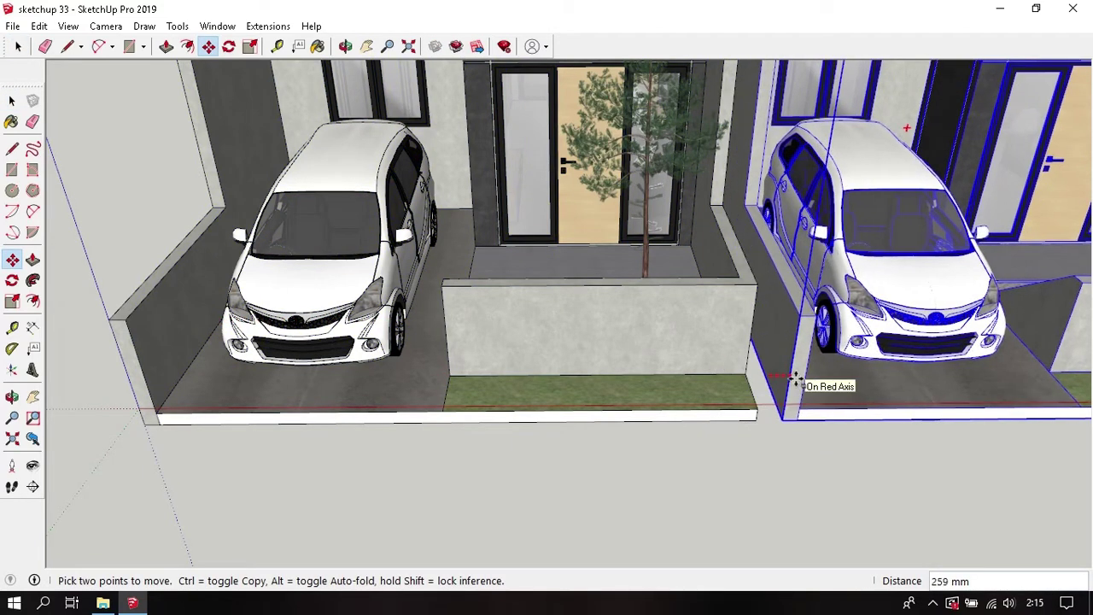
text(5)
key(Return)
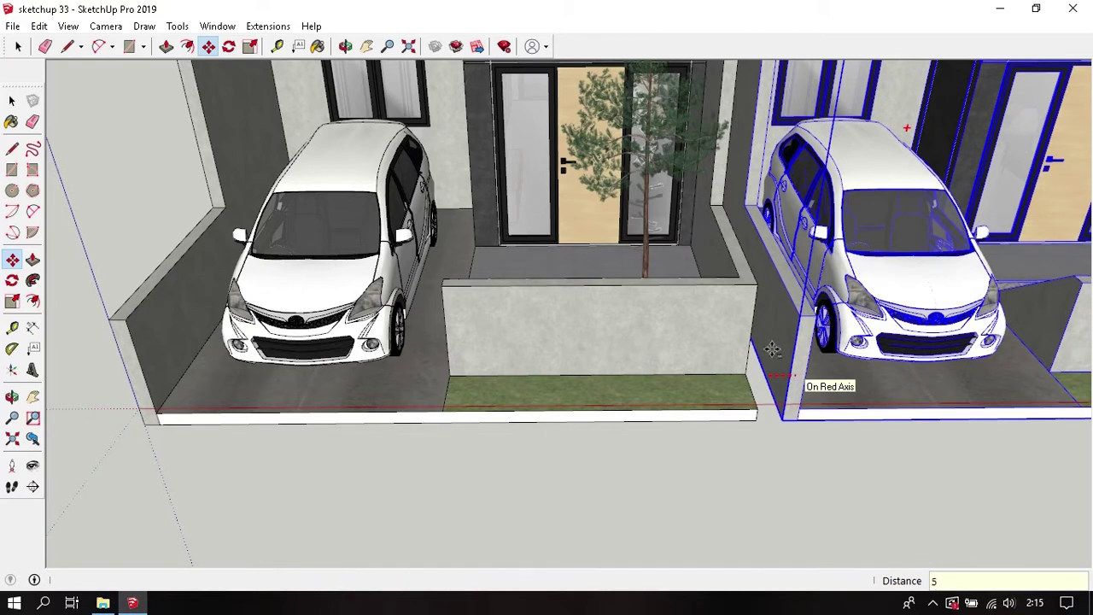
key(Return)
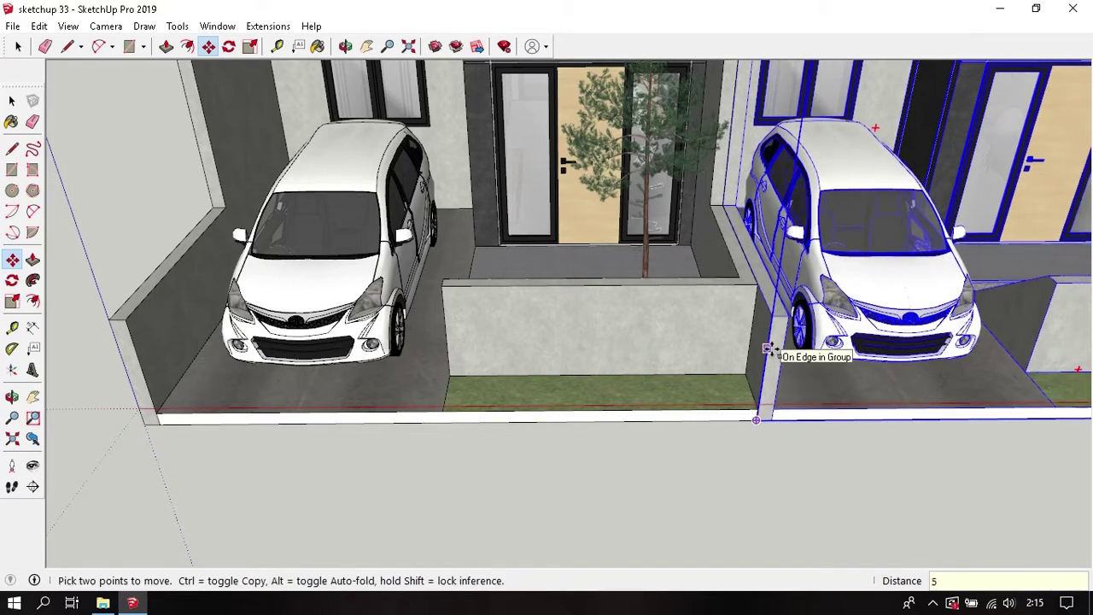
key(space)
click(760, 455)
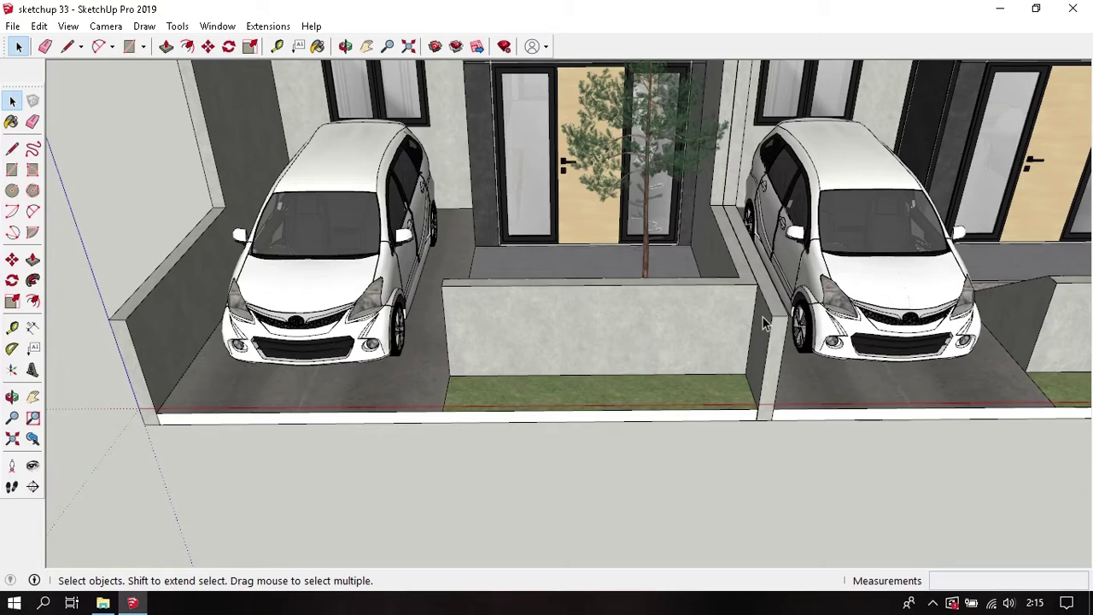
middle_drag(763, 316, 696, 226)
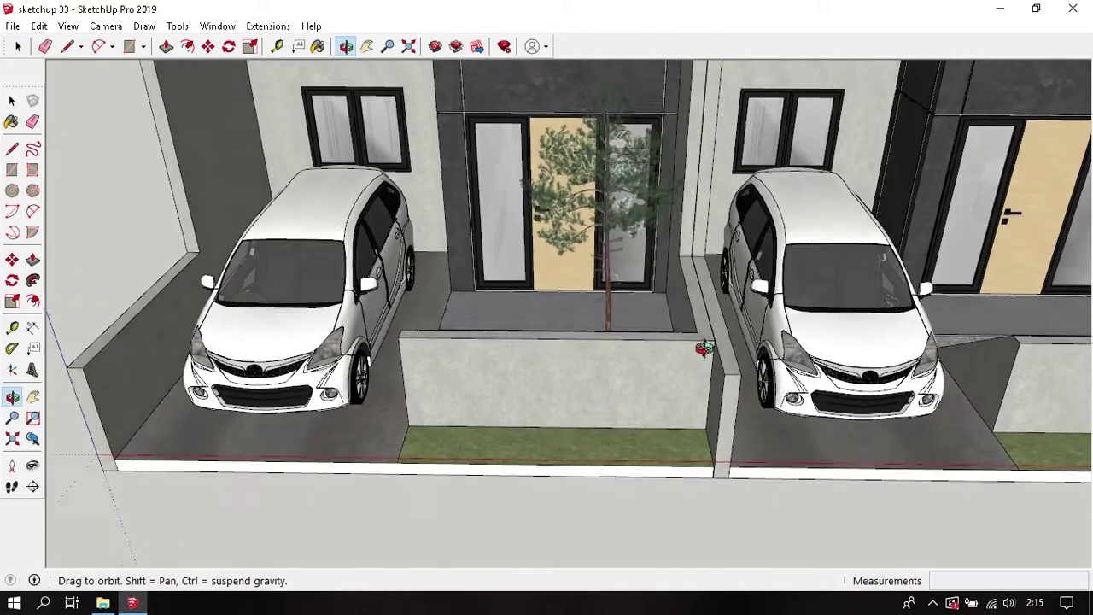
scroll(714, 293, up, 3)
scroll(684, 402, up, 3)
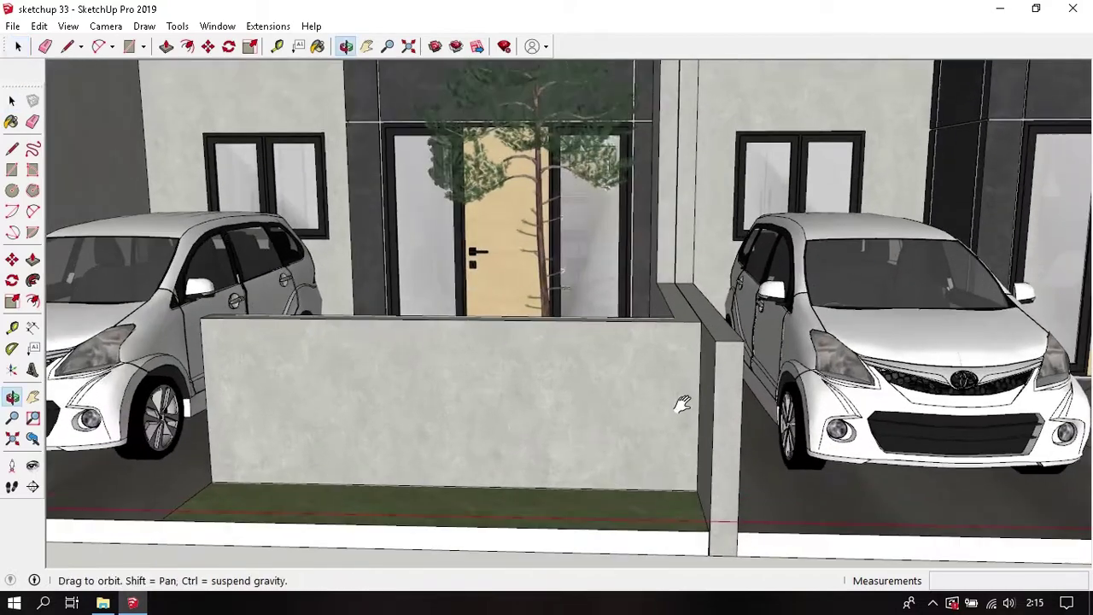
scroll(622, 318, up, 3)
scroll(636, 258, up, 4)
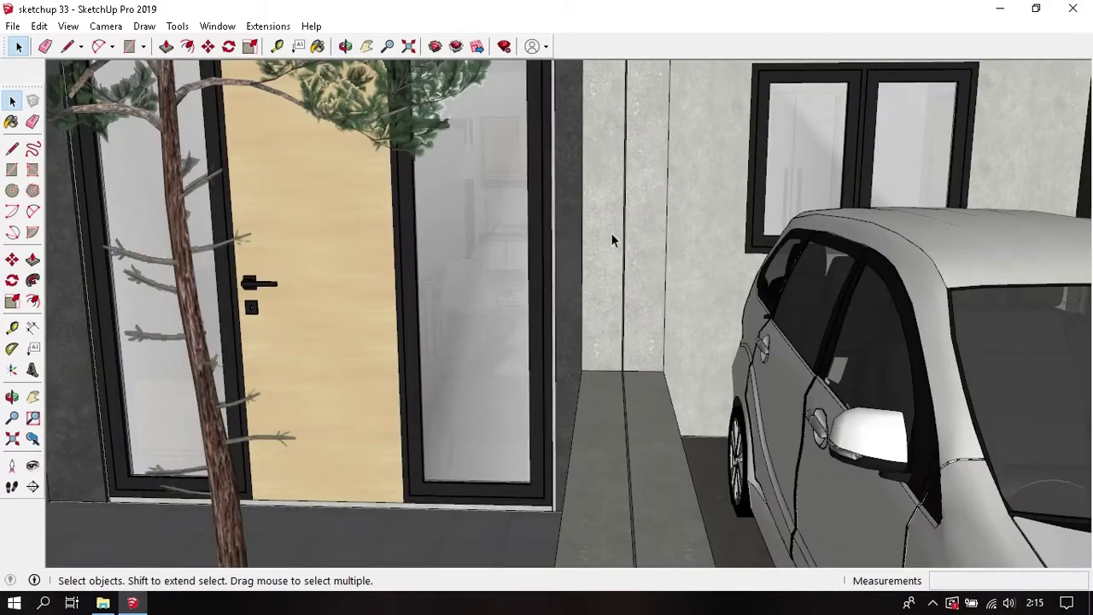
middle_drag(641, 227, 608, 291)
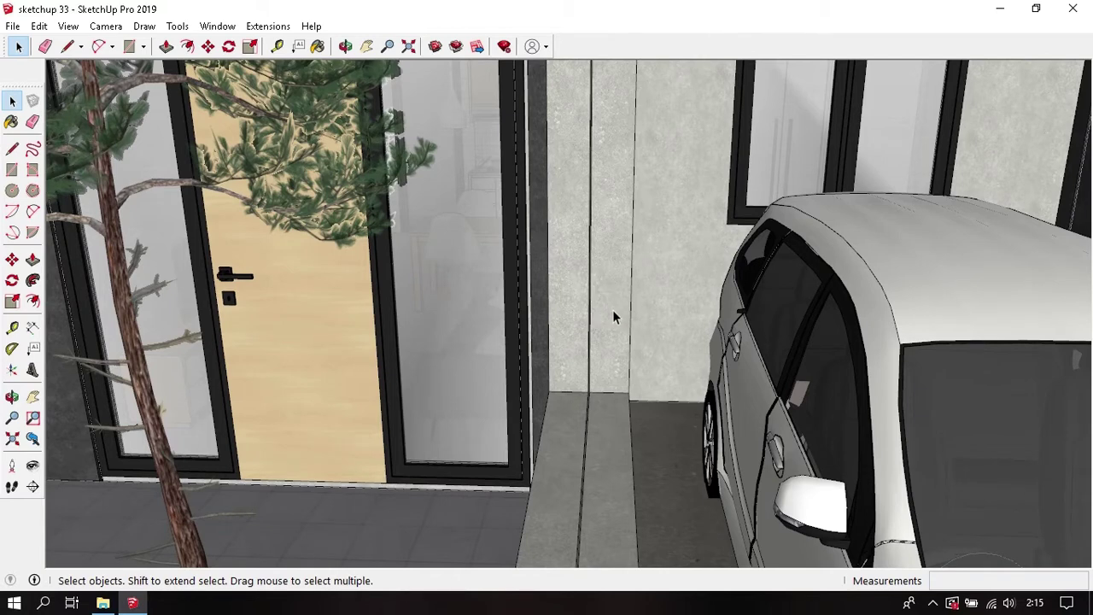
scroll(613, 309, down, 2)
scroll(613, 309, down, 2)
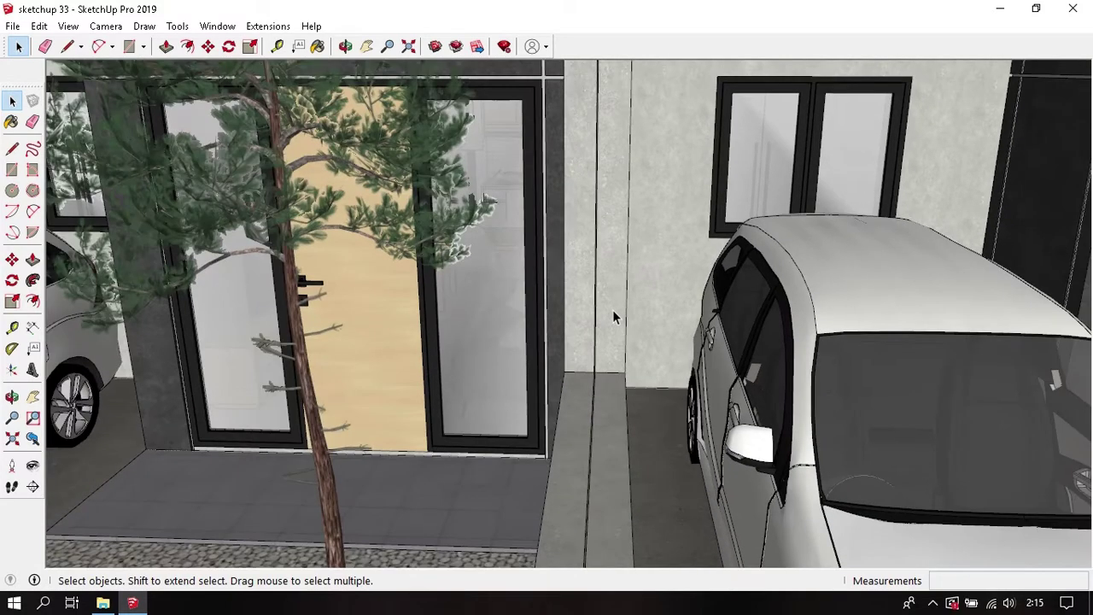
scroll(612, 309, down, 3)
scroll(613, 310, down, 2)
scroll(612, 309, down, 2)
scroll(615, 316, down, 2)
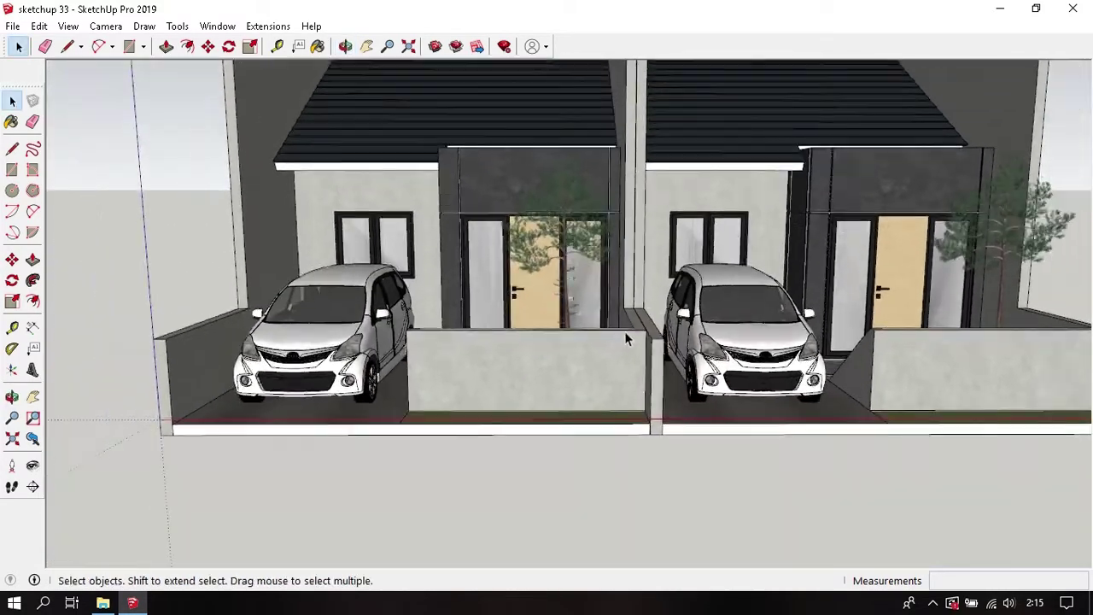
scroll(615, 320, down, 2)
scroll(608, 320, down, 1)
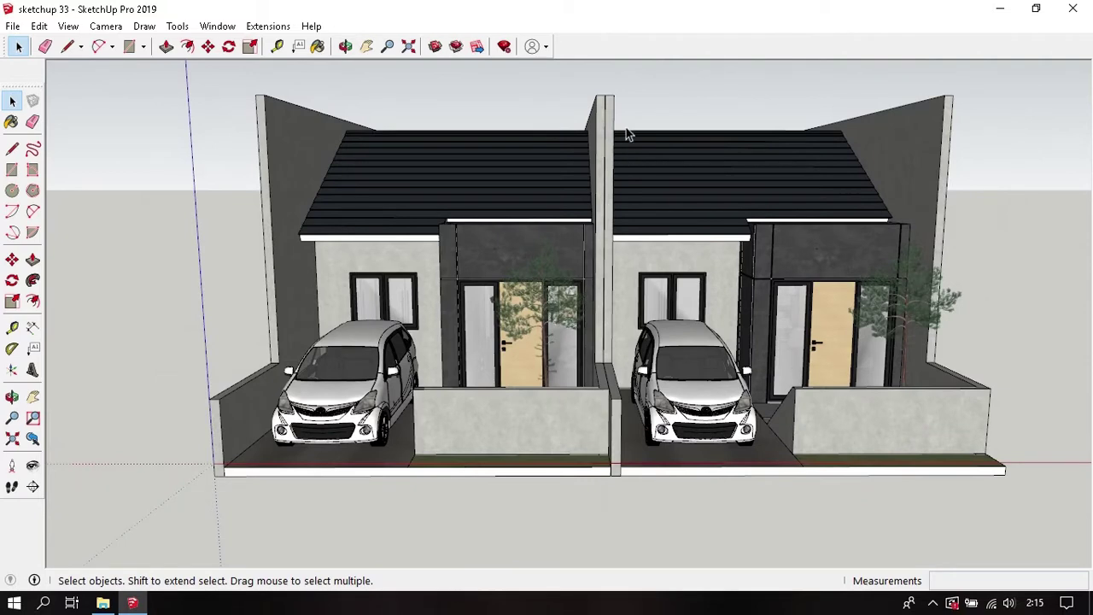
- Copy the right-hand house from its wall corner to the pillar's top corner
click(670, 179)
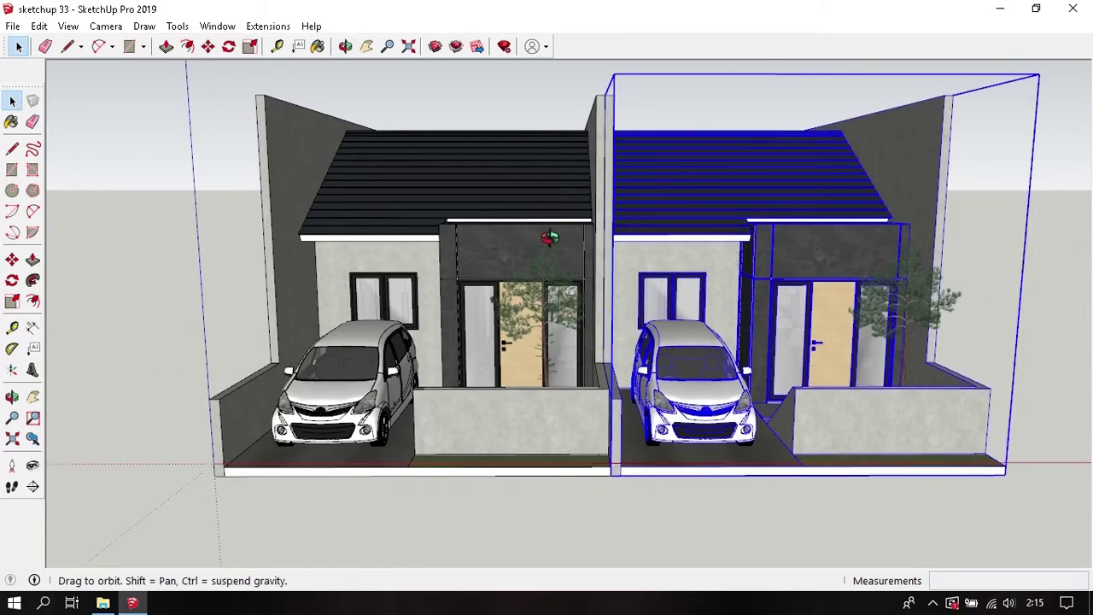
middle_drag(571, 237, 559, 291)
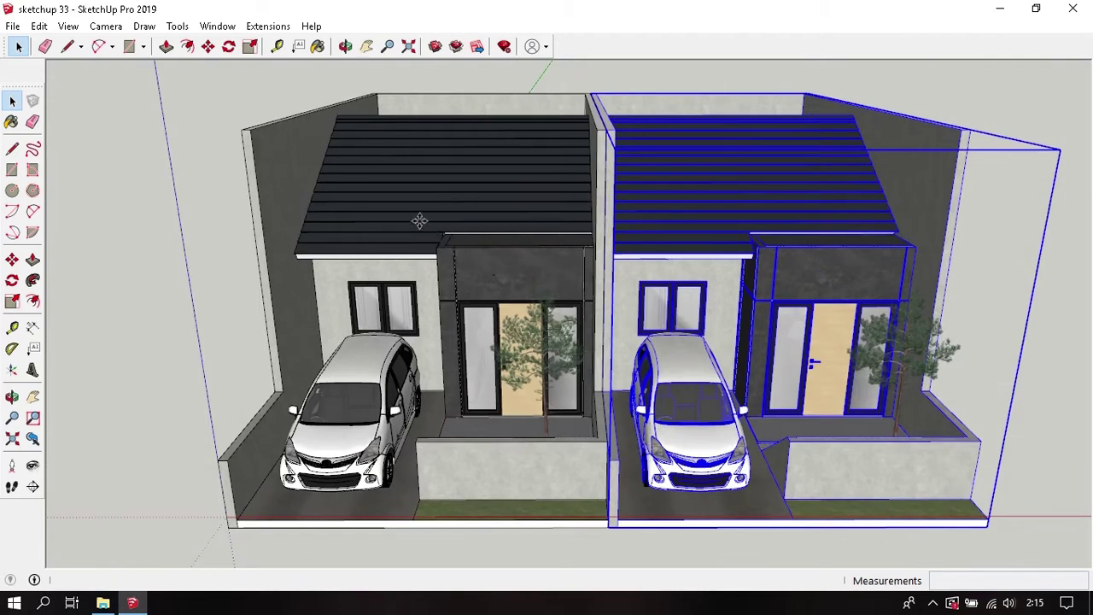
key(m)
scroll(242, 130, up, 2)
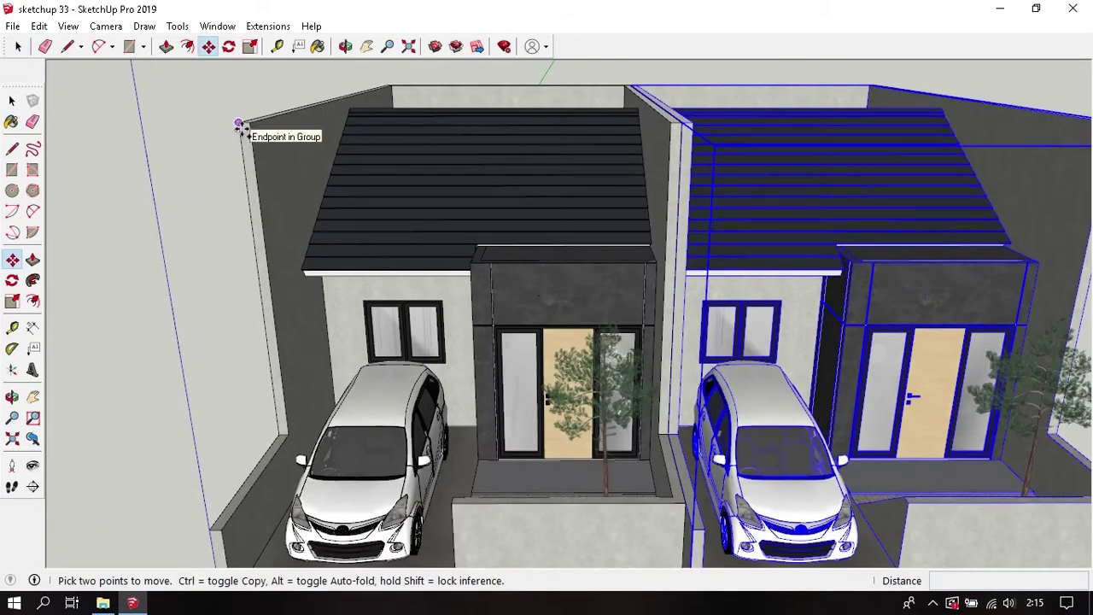
key(ctrl)
click(632, 189)
key(o)
middle_drag(595, 209, 524, 214)
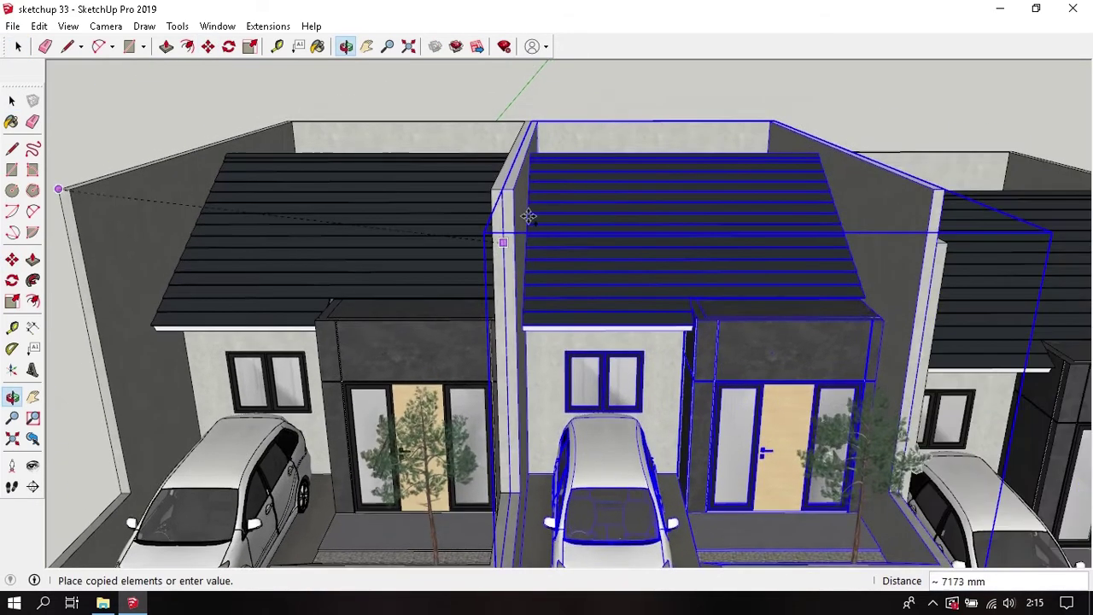
scroll(517, 200, up, 3)
scroll(507, 195, up, 2)
scroll(476, 177, up, 2)
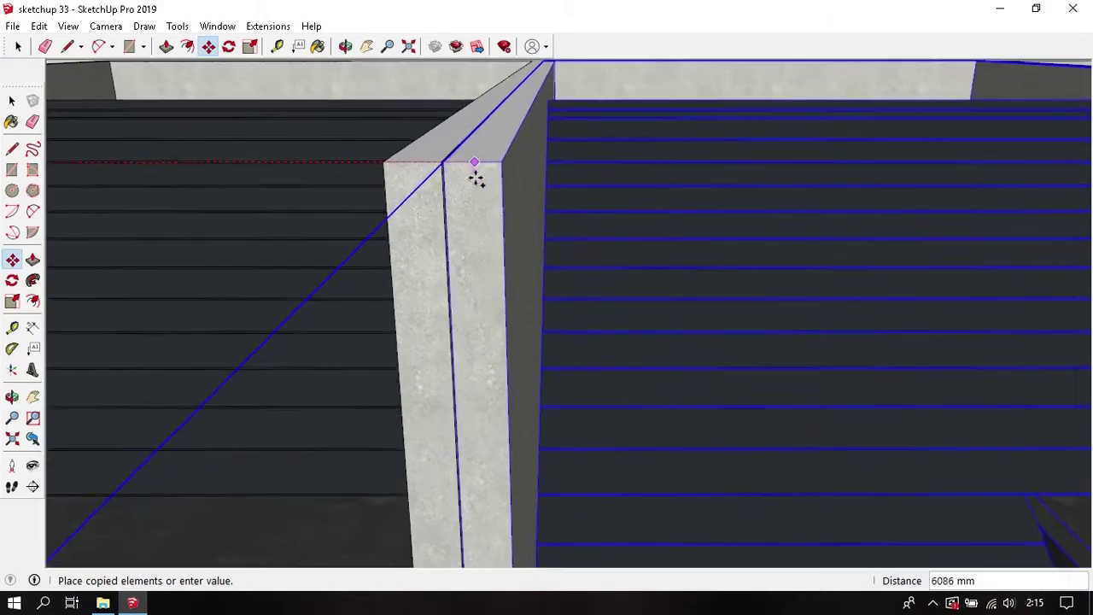
scroll(476, 176, up, 2)
middle_drag(476, 176, 561, 281)
scroll(521, 269, up, 2)
scroll(521, 269, up, 2)
middle_click(515, 279)
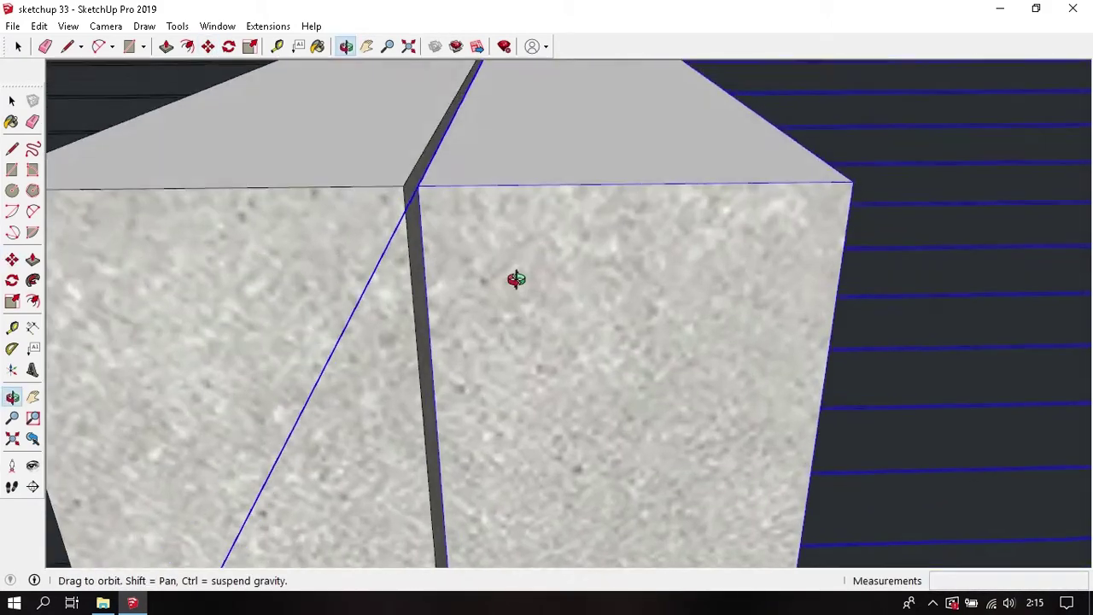
click(419, 189)
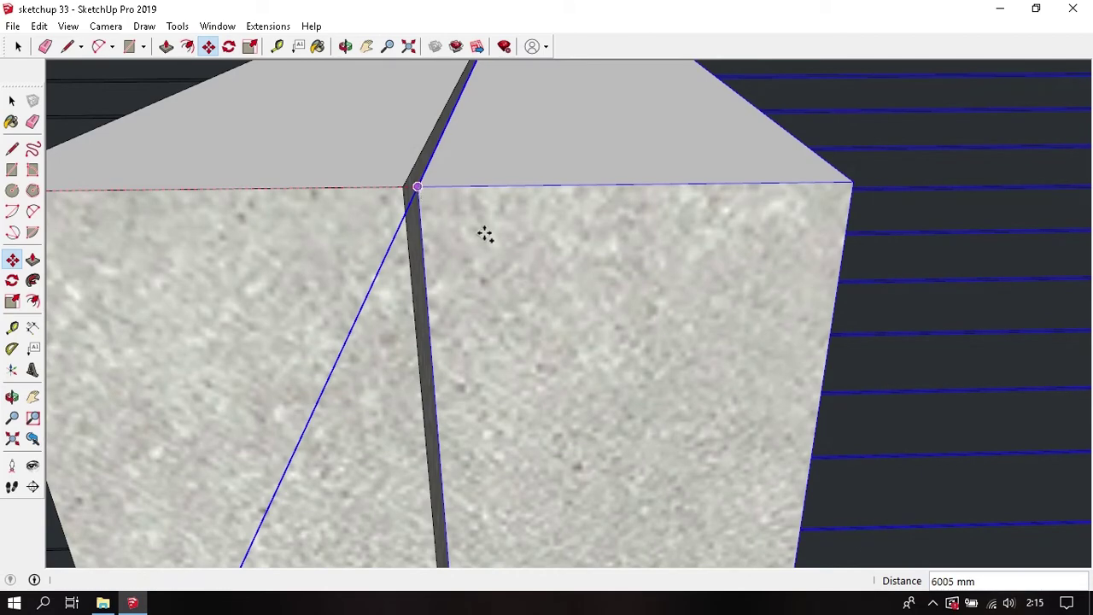
- Array the house copy five times along the row
scroll(484, 233, down, 2)
scroll(483, 231, down, 2)
scroll(459, 275, down, 2)
scroll(450, 264, down, 1)
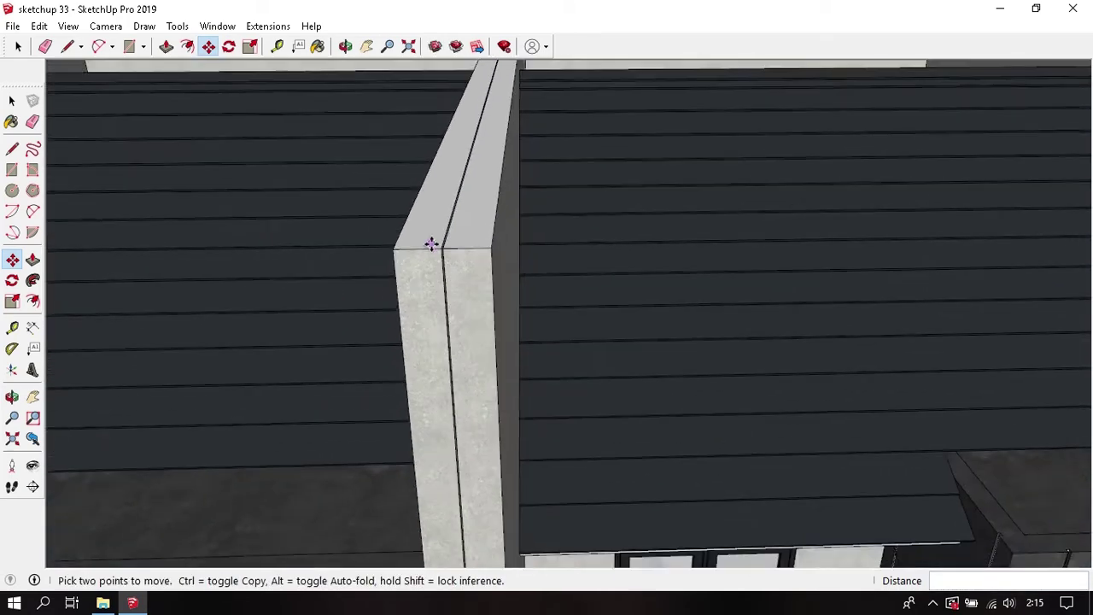
scroll(428, 247, down, 2)
scroll(424, 252, down, 2)
scroll(425, 252, down, 1)
scroll(424, 253, down, 1)
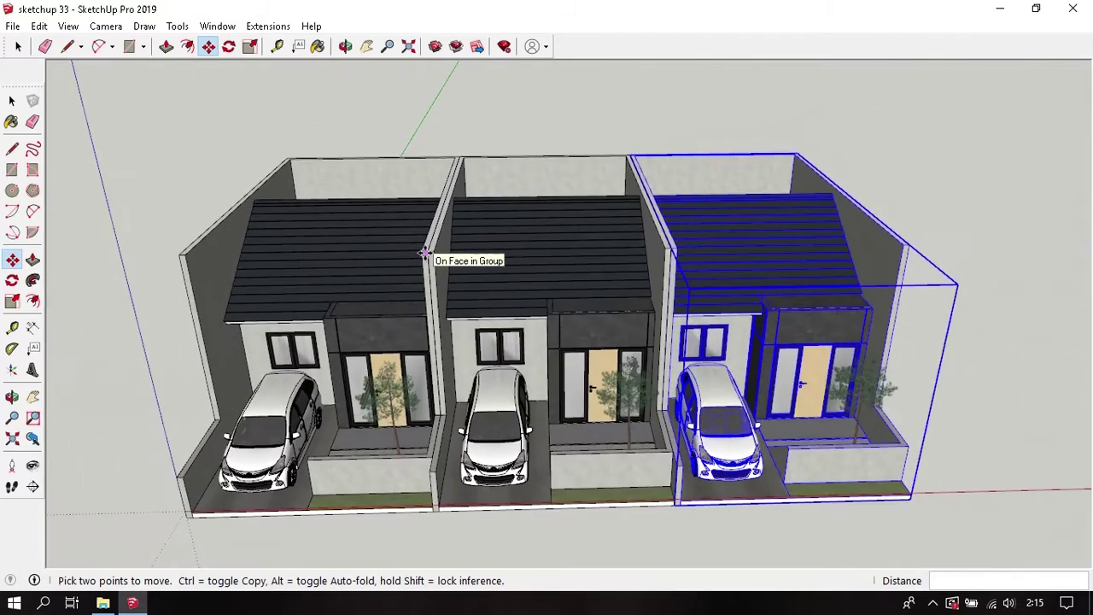
scroll(425, 253, down, 2)
text(*5)
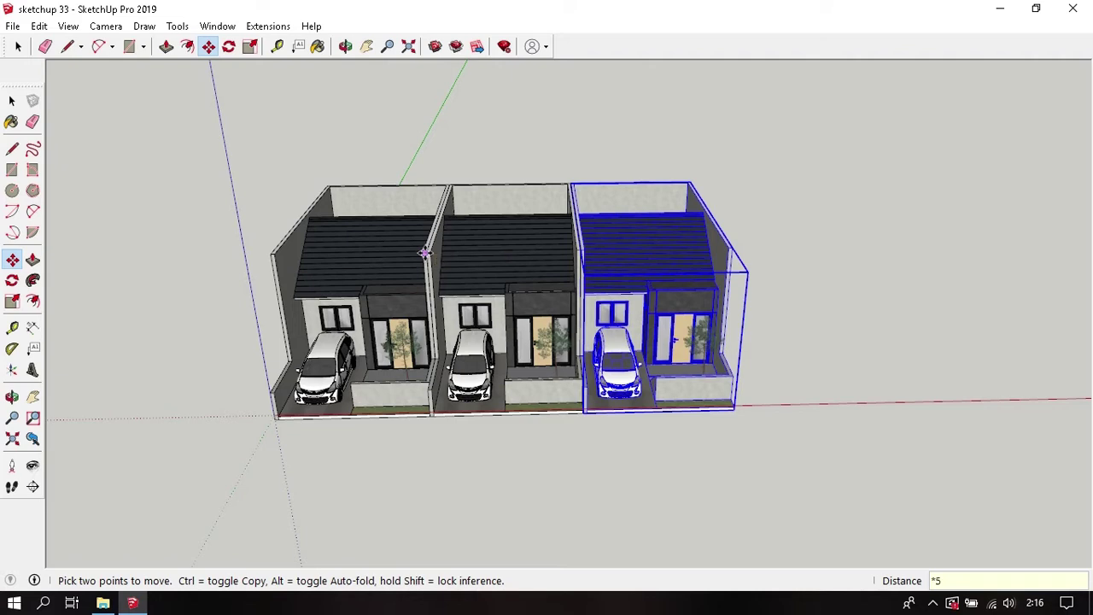
key(Return)
key(space)
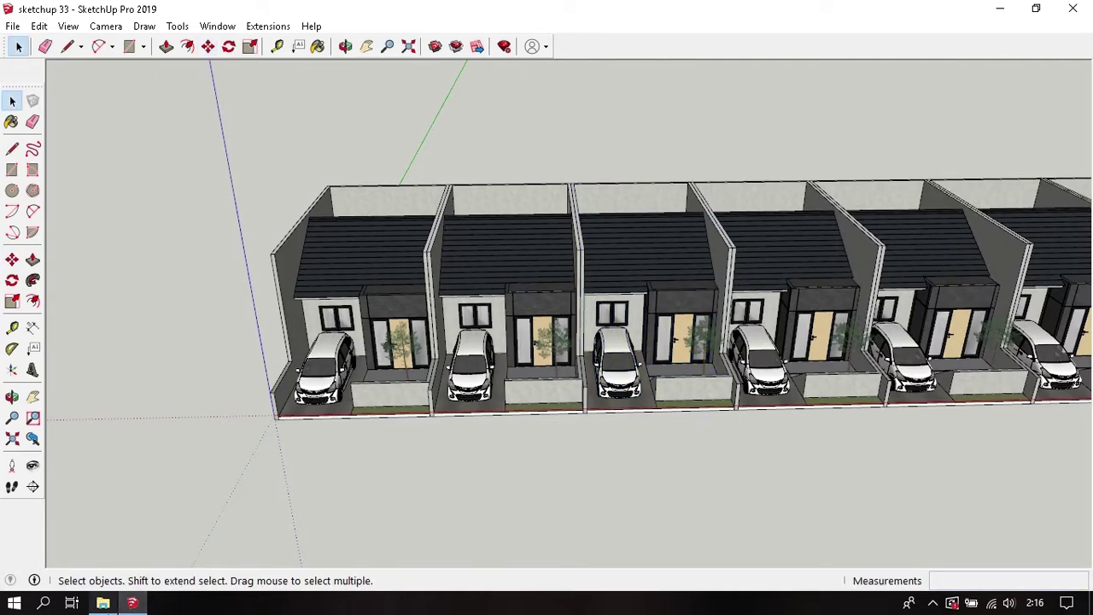
- Select the jalanan road model in the project folder
click(102, 603)
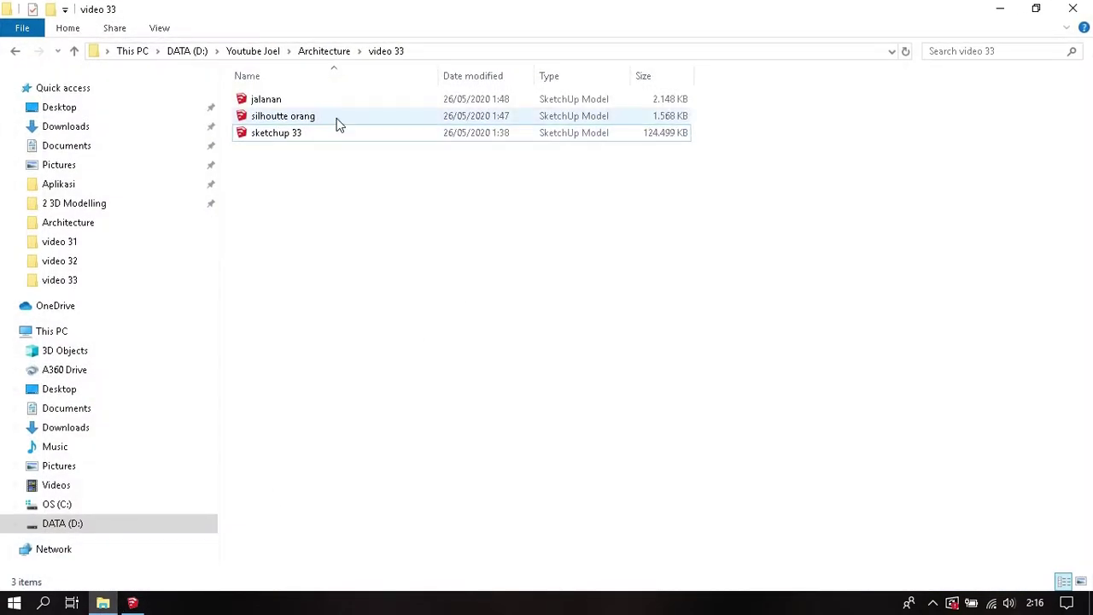
click(330, 100)
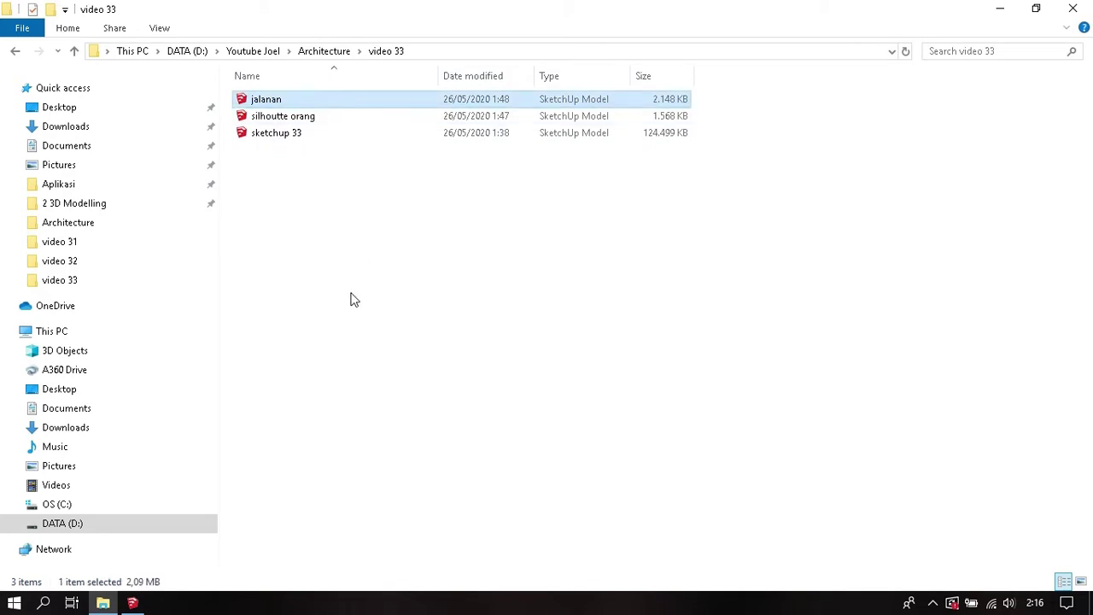
click(133, 602)
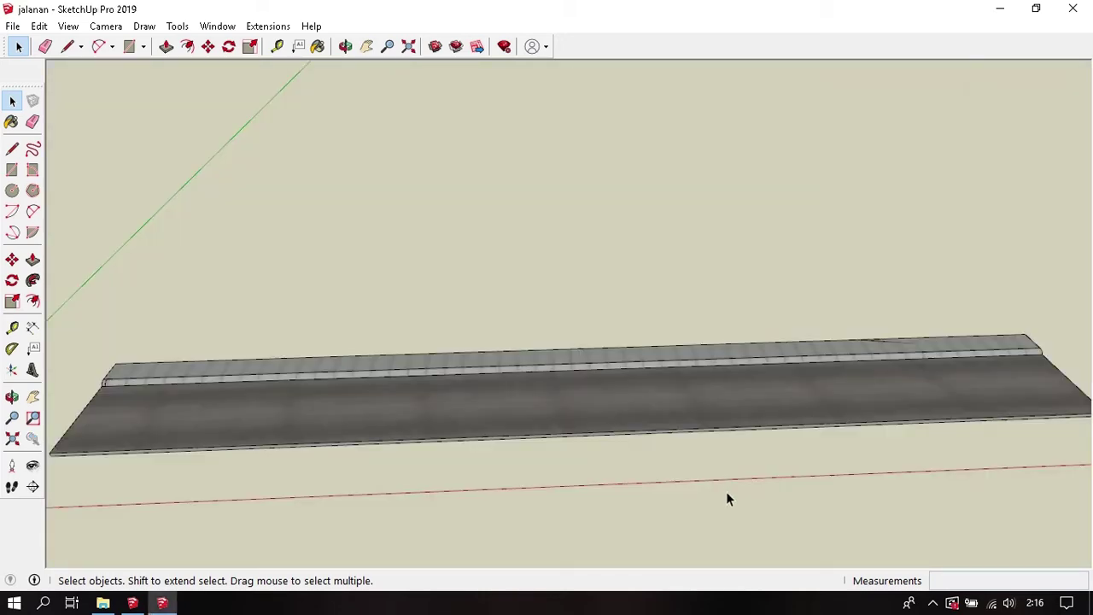
- Paste the jalanan road into the house model in front of the houses
click(592, 400)
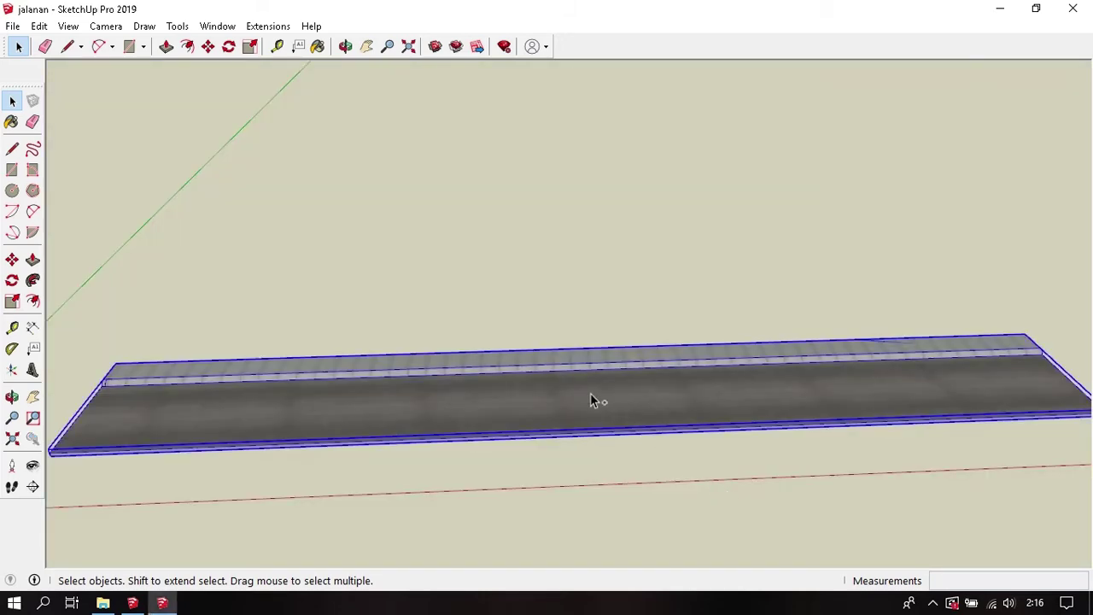
click(558, 225)
click(133, 603)
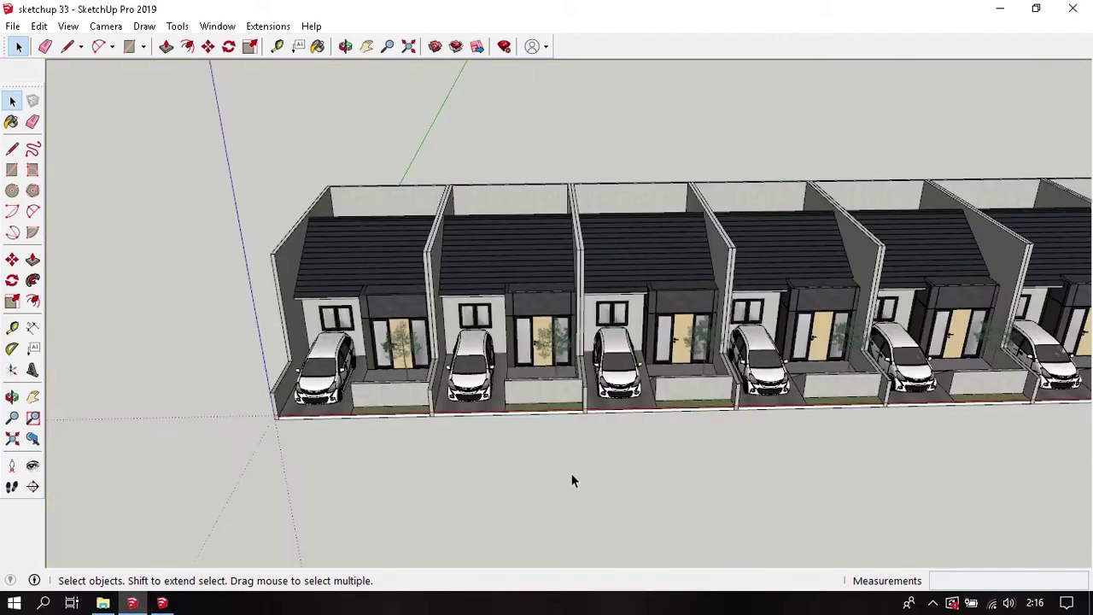
key(ctrl+v)
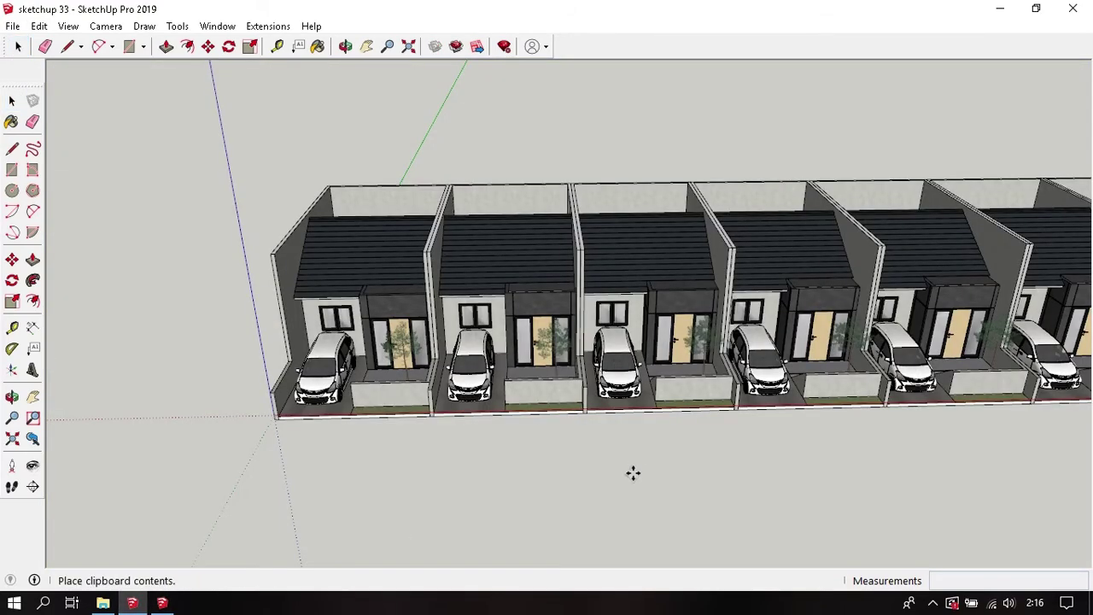
middle_drag(632, 470, 532, 349)
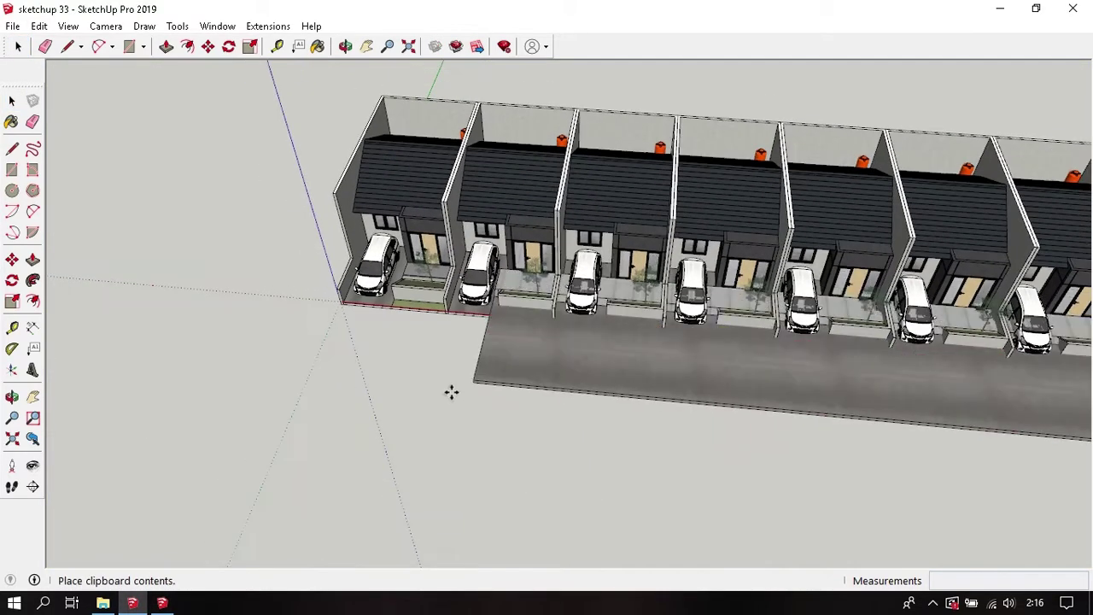
mouse_move(451, 392)
middle_down()
mouse_move(418, 274)
mouse_move(367, 333)
middle_up()
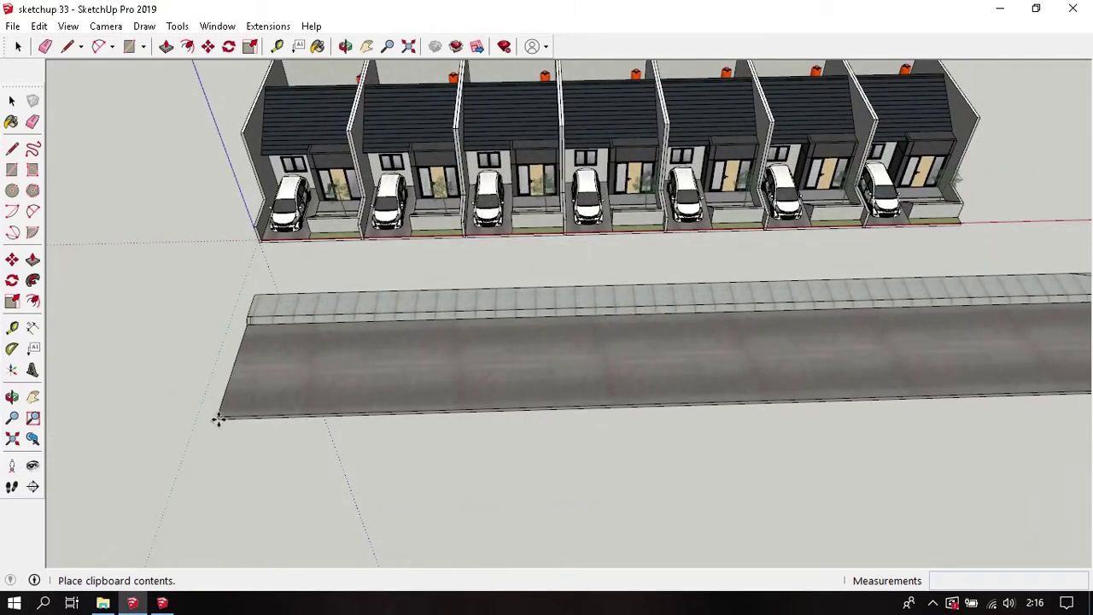
click(219, 419)
- Move the road so its curb edge snaps against the grass strip
middle_drag(815, 276, 749, 298)
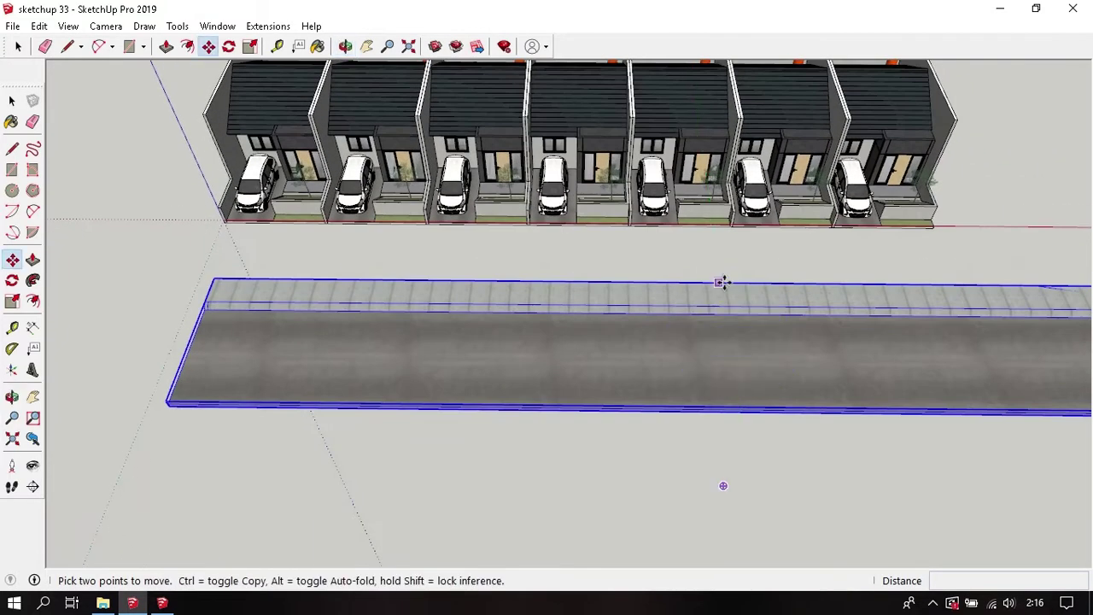
click(721, 282)
scroll(620, 234, up, 3)
scroll(620, 237, up, 2)
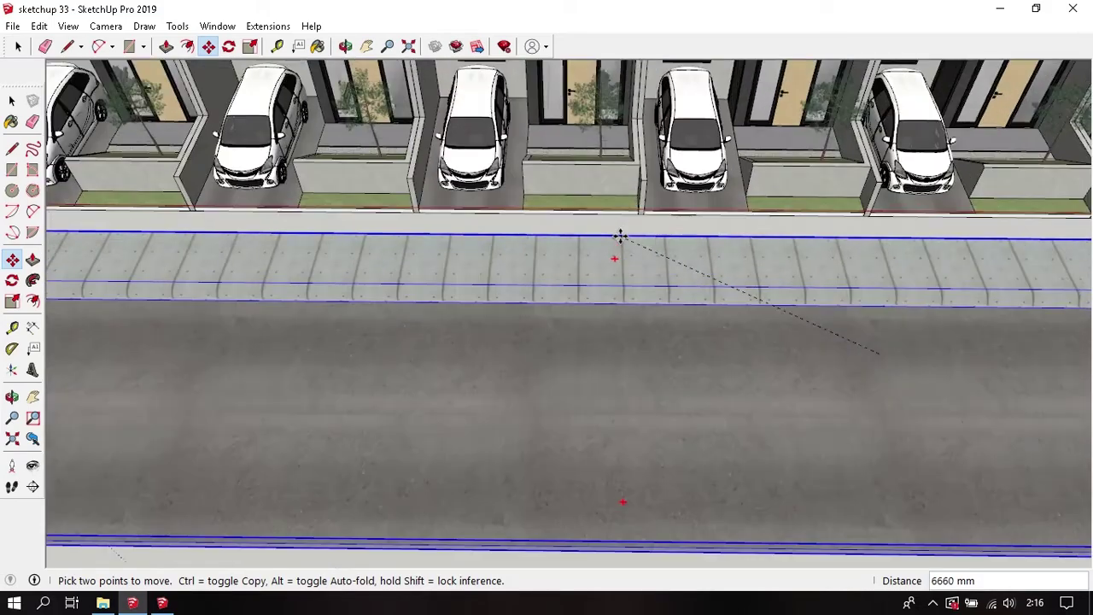
scroll(620, 235, up, 2)
scroll(598, 214, up, 2)
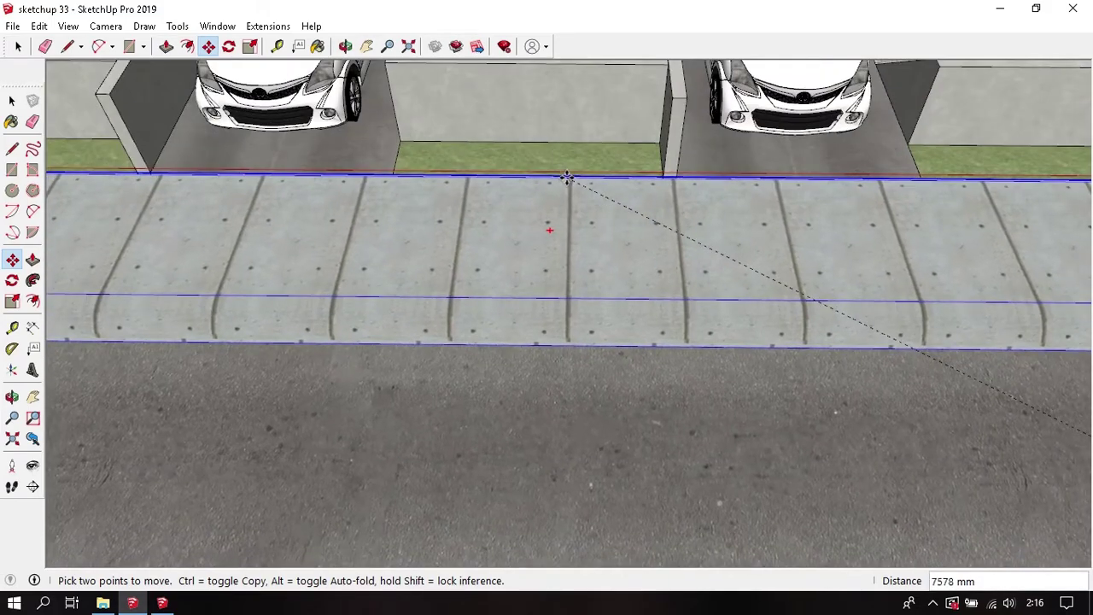
mouse_move(566, 177)
middle_down()
mouse_move(630, 282)
mouse_move(755, 325)
mouse_move(488, 463)
mouse_move(757, 346)
middle_up()
scroll(485, 470, up, 2)
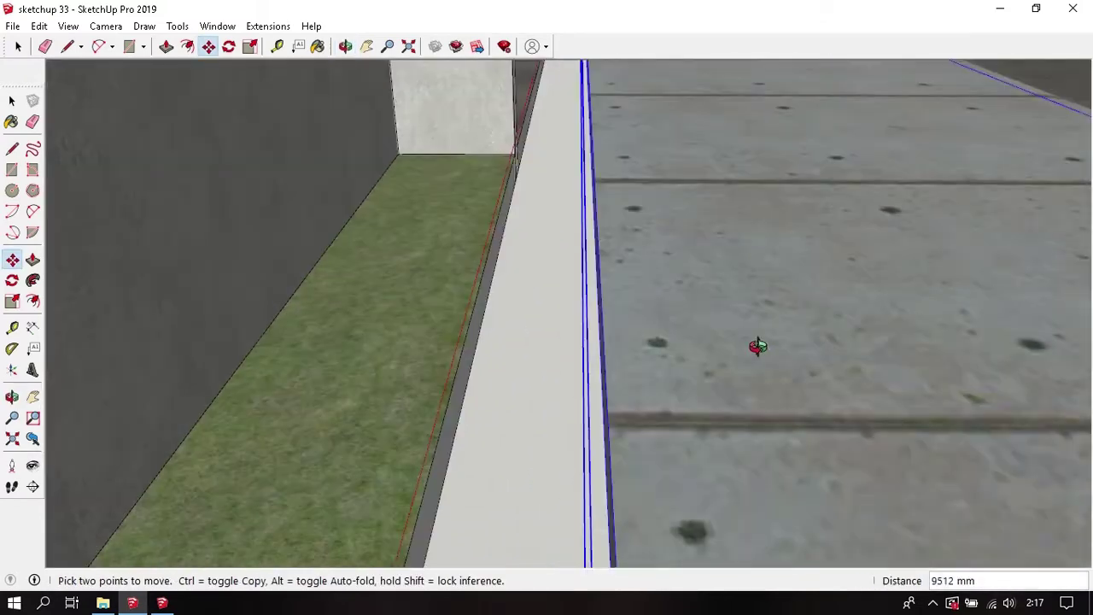
click(643, 329)
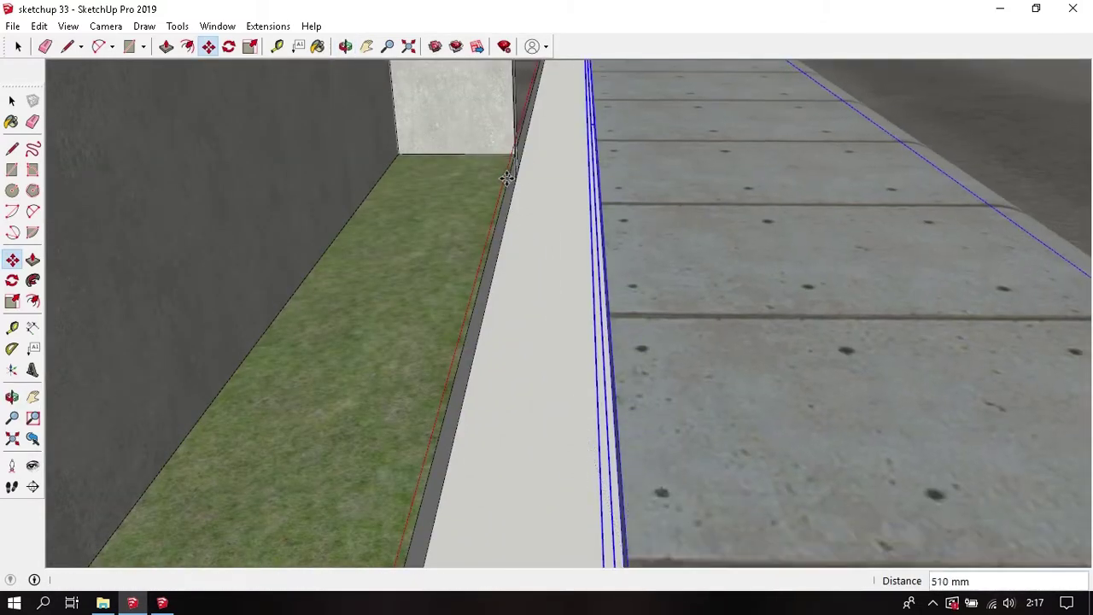
click(483, 277)
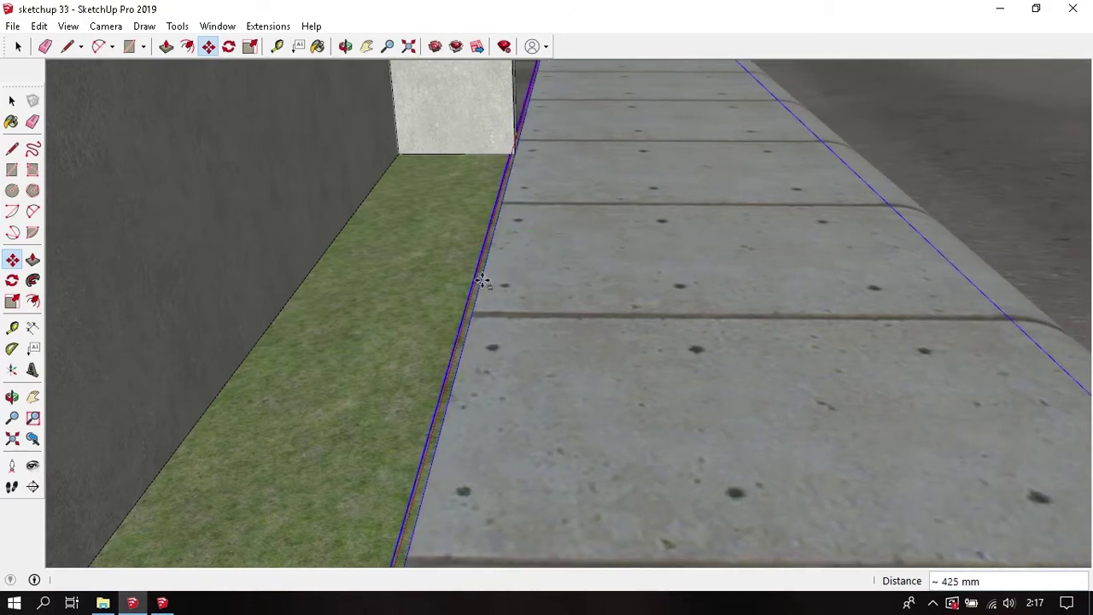
mouse_move(483, 278)
middle_down()
mouse_move(366, 302)
mouse_move(555, 280)
mouse_move(503, 240)
mouse_move(794, 373)
mouse_move(816, 338)
mouse_move(727, 354)
mouse_move(835, 378)
middle_up()
key(space)
scroll(503, 246, down, 3)
scroll(778, 434, down, 2)
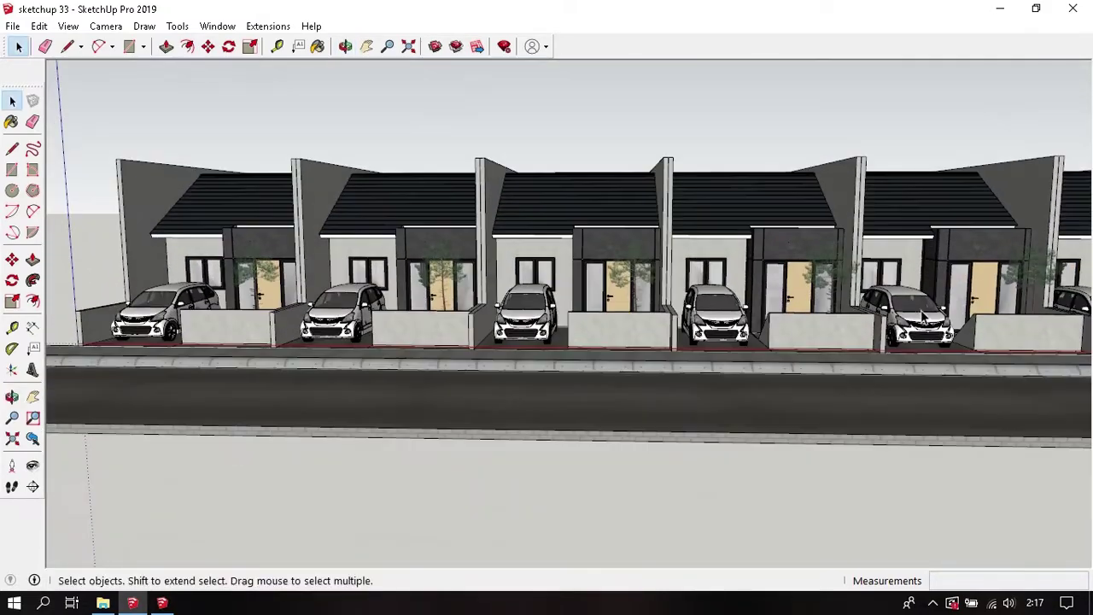
scroll(816, 337, up, 2)
scroll(824, 333, up, 2)
scroll(783, 366, up, 2)
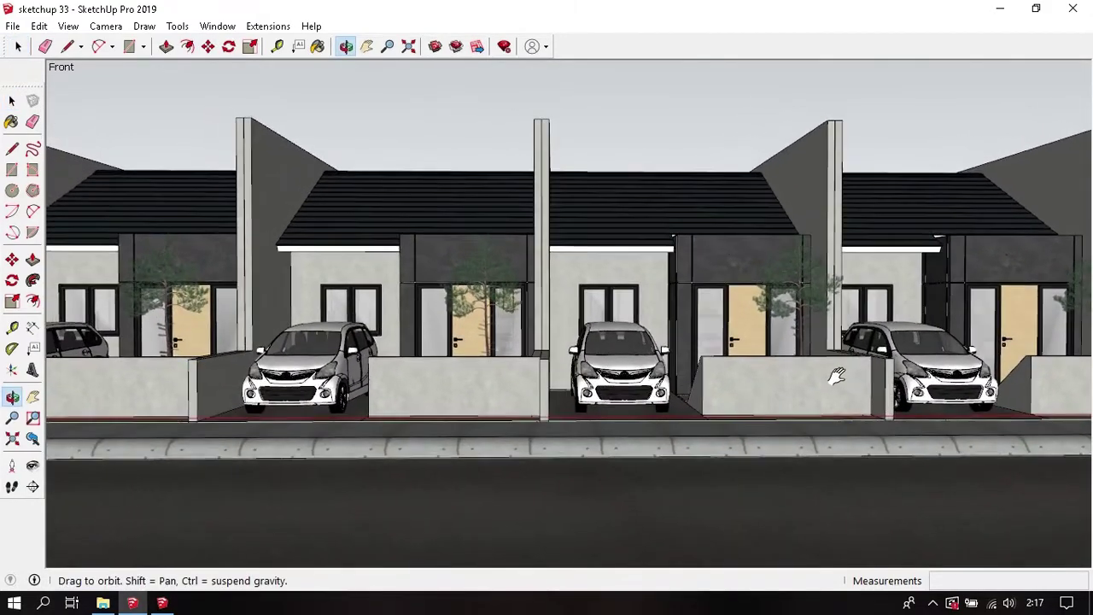
key(space)
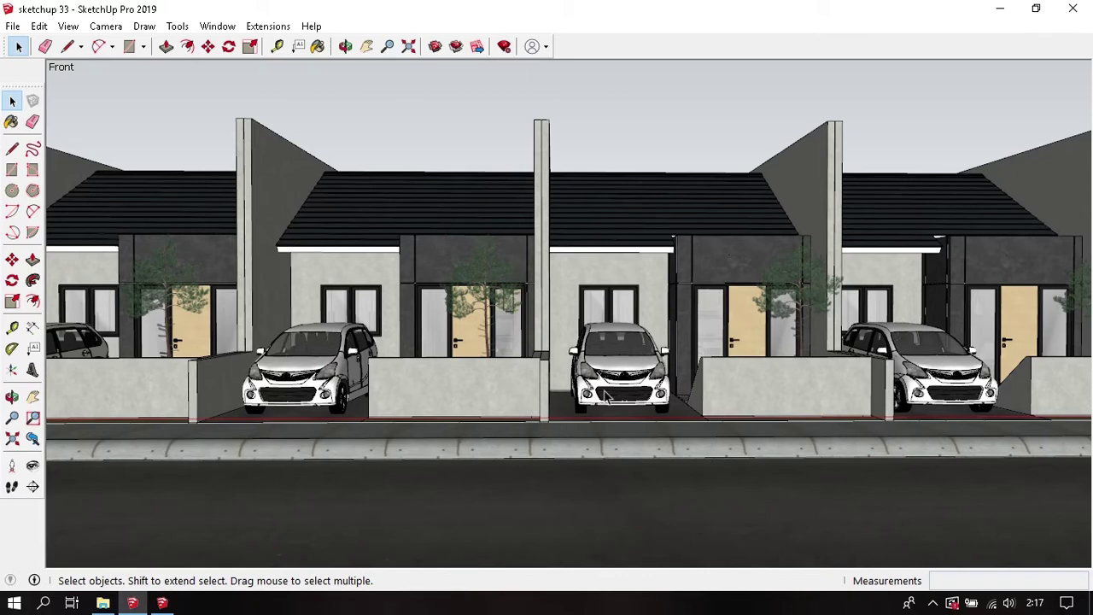
- Open the silhoutte orang people model from the project folder
click(103, 603)
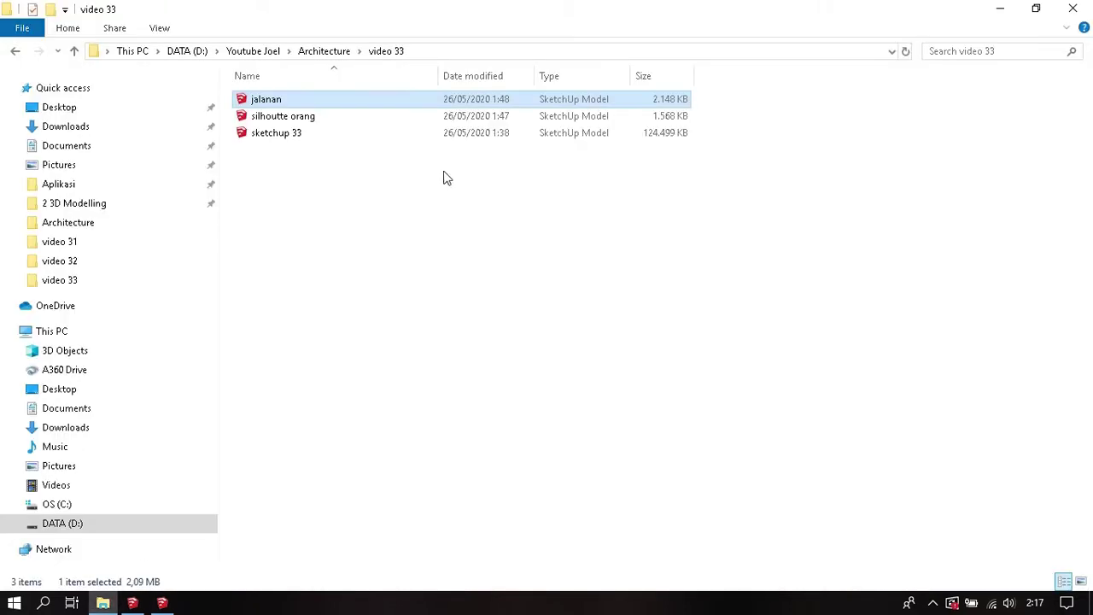
double_click(358, 117)
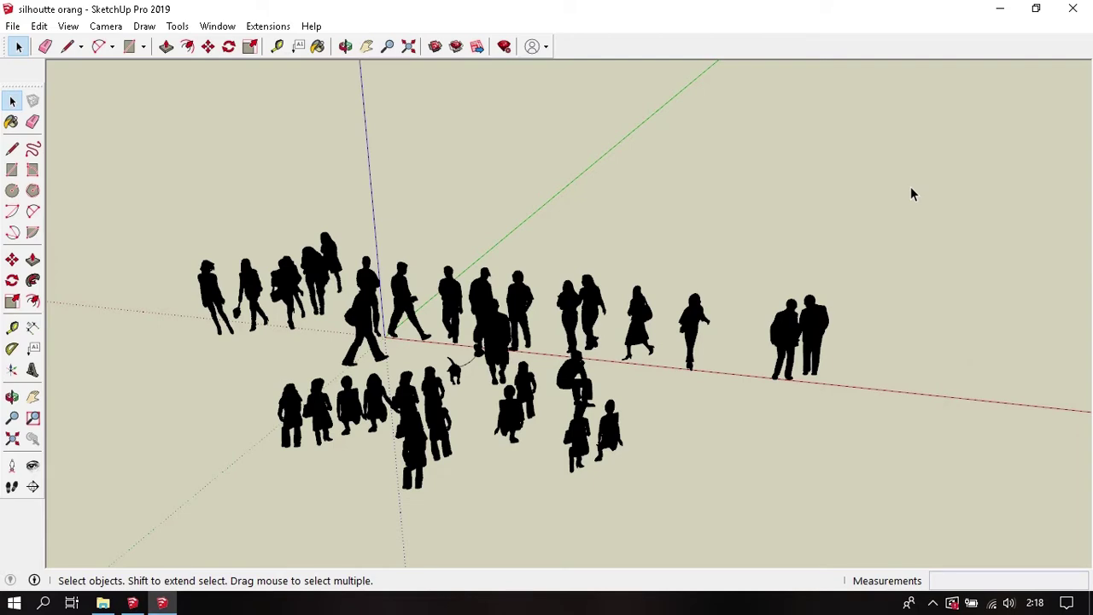
scroll(551, 322, up, 2)
scroll(551, 322, up, 2)
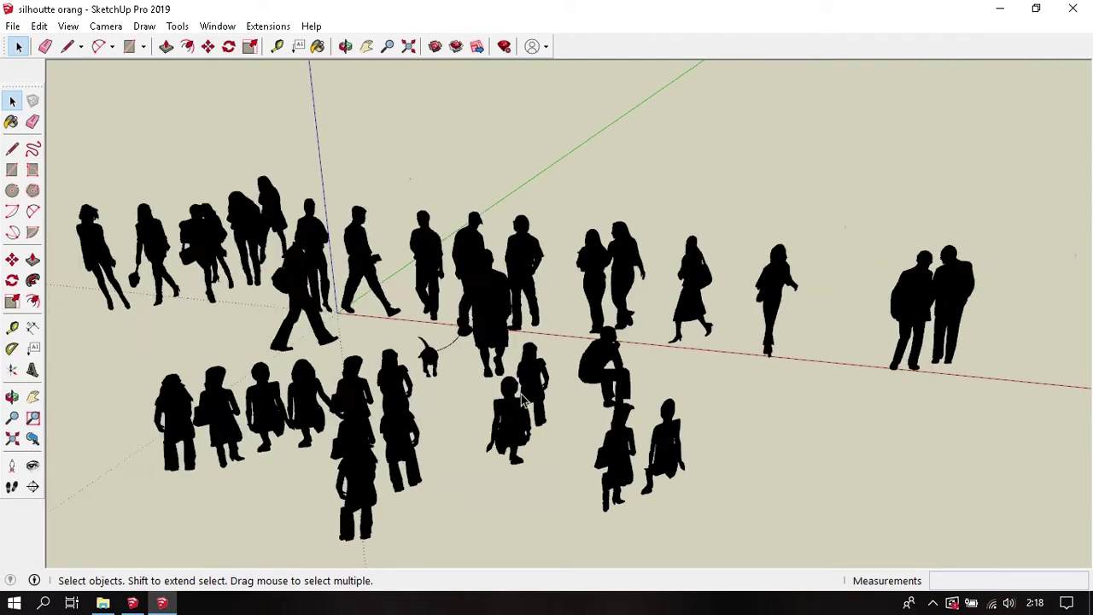
scroll(551, 322, up, 3)
key(space)
mouse_move(551, 322)
middle_down()
mouse_move(598, 401)
mouse_move(636, 410)
middle_up()
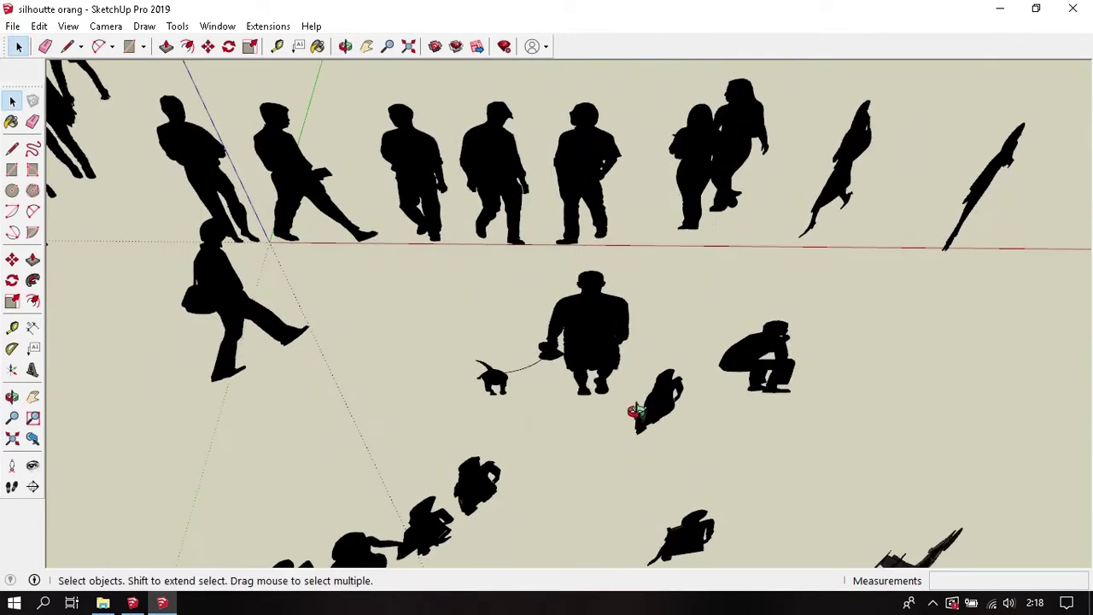
- Select the man-with-dog silhouette and return to the house street model
click(607, 333)
click(102, 603)
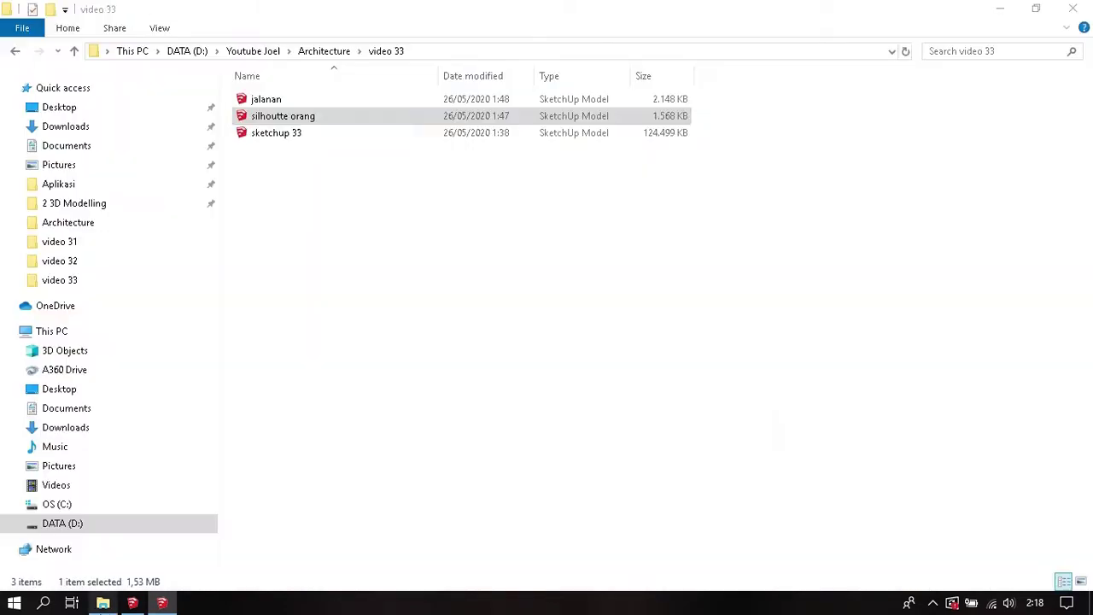
click(130, 603)
click(133, 603)
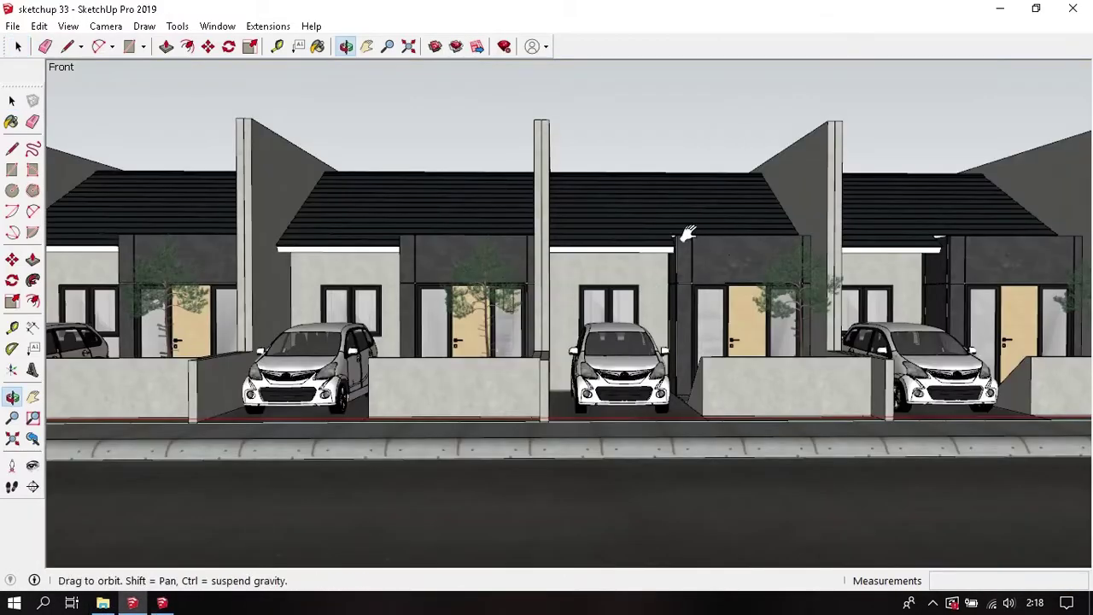
mouse_move(691, 237)
middle_down()
mouse_move(708, 324)
mouse_move(461, 468)
mouse_move(629, 282)
middle_up()
- Paste the man-with-dog silhouette onto the street sidewalk
key(space)
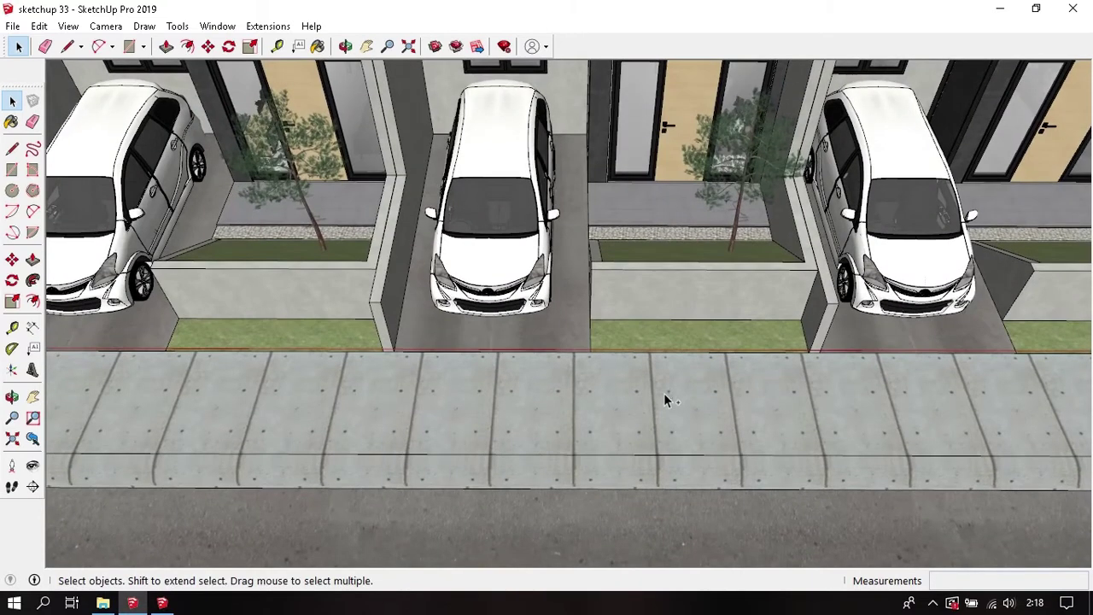
key(ctrl+v)
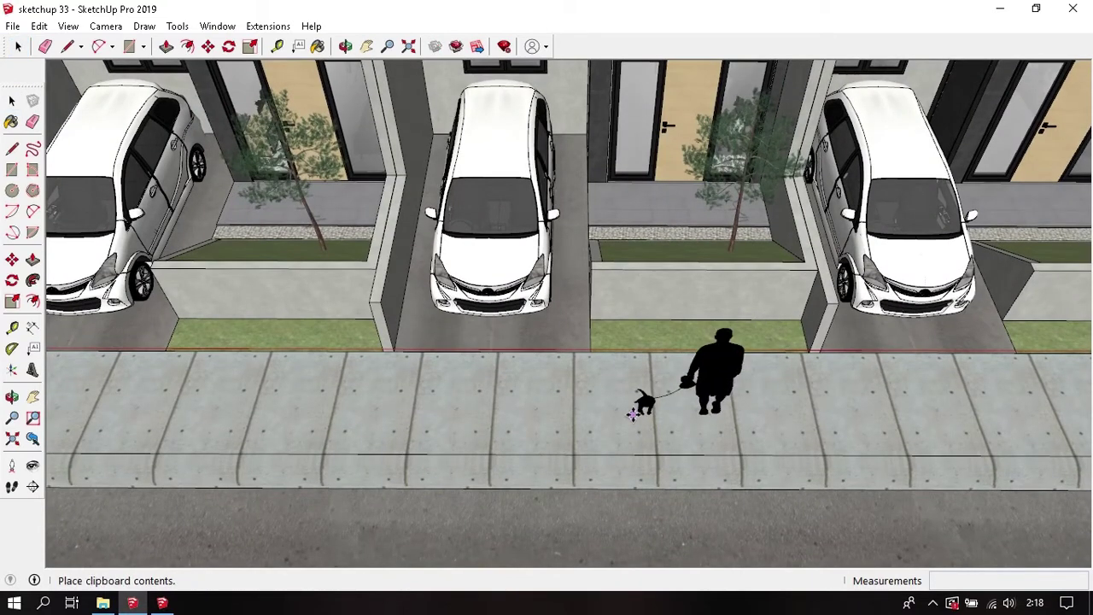
click(632, 414)
- Back in the silhouette model, select the standing man figure to copy
click(162, 603)
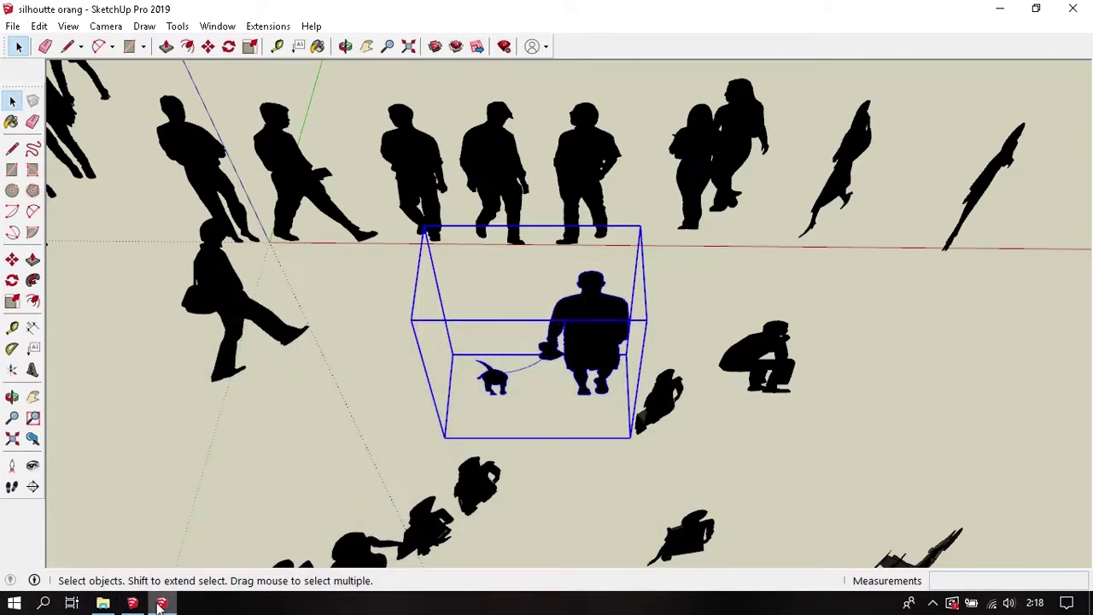
click(338, 340)
mouse_move(338, 340)
middle_down()
mouse_move(383, 308)
mouse_move(547, 264)
mouse_move(533, 314)
middle_up()
middle_drag(639, 380, 622, 408)
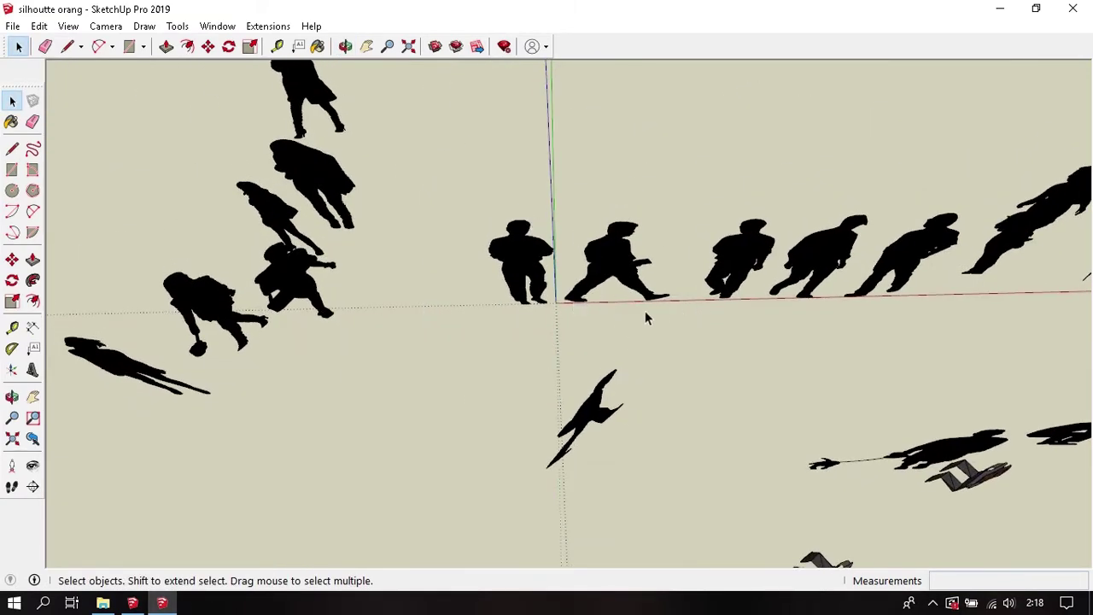
mouse_move(646, 316)
middle_down()
mouse_move(536, 347)
mouse_move(566, 361)
middle_up()
scroll(571, 193, up, 3)
scroll(579, 253, up, 2)
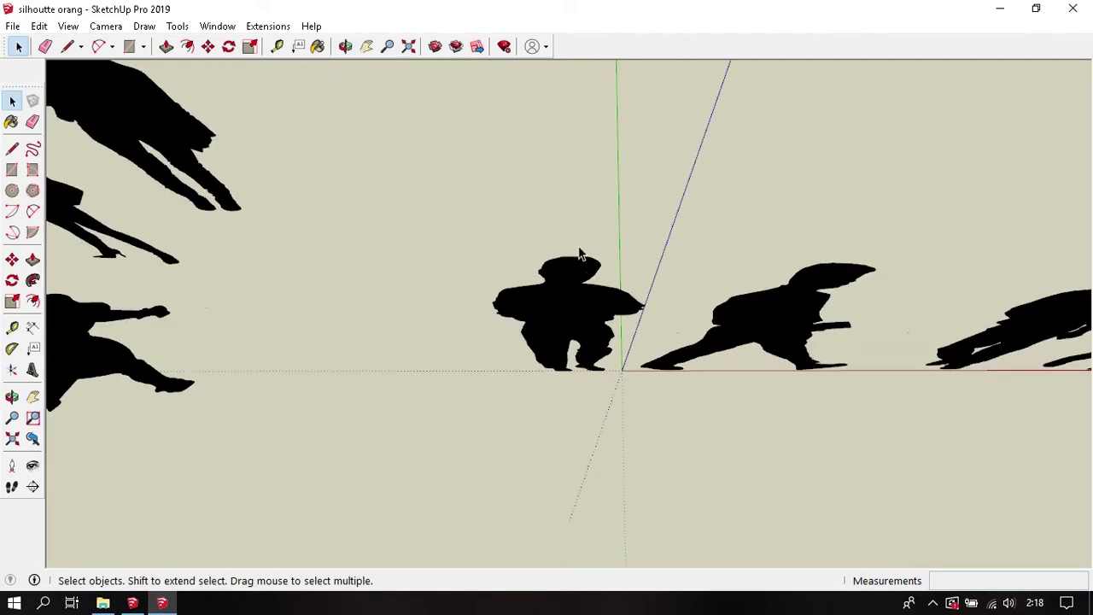
scroll(579, 253, down, 3)
mouse_move(578, 275)
middle_down()
mouse_move(561, 236)
mouse_move(651, 327)
mouse_move(635, 361)
middle_up()
scroll(635, 360, up, 3)
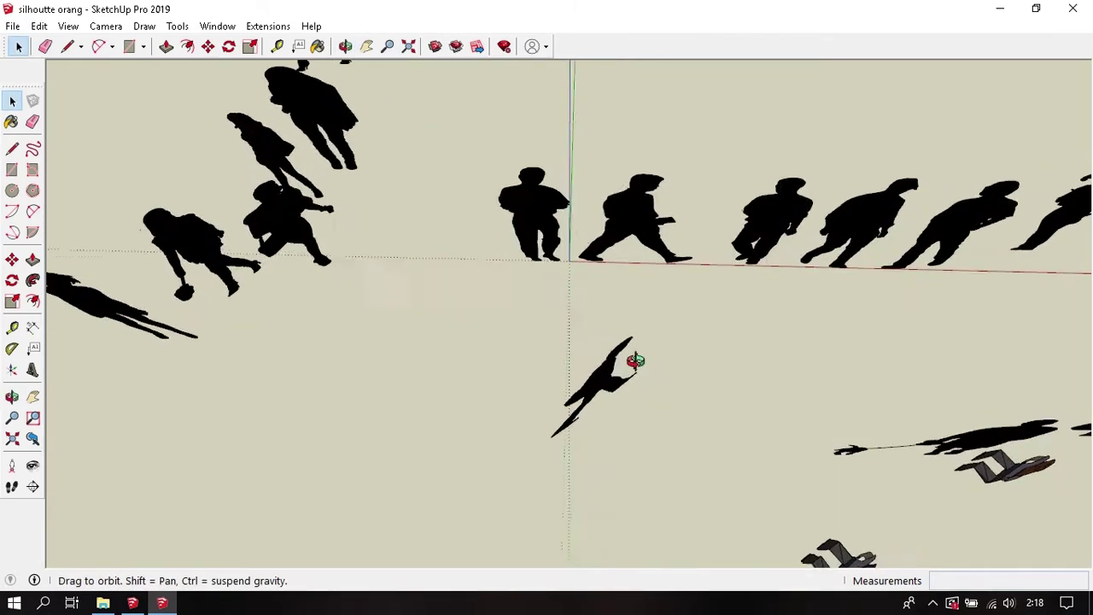
scroll(635, 361, down, 2)
middle_drag(485, 315, 574, 389)
click(609, 263)
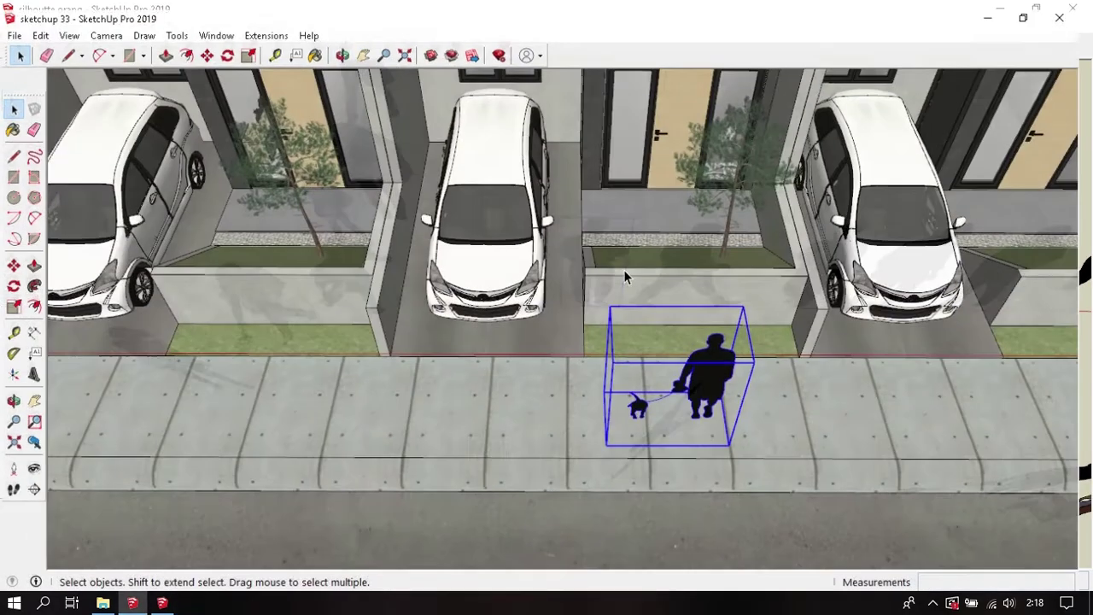
- Paste the standing man in front of the house doorway
middle_drag(624, 275, 430, 358)
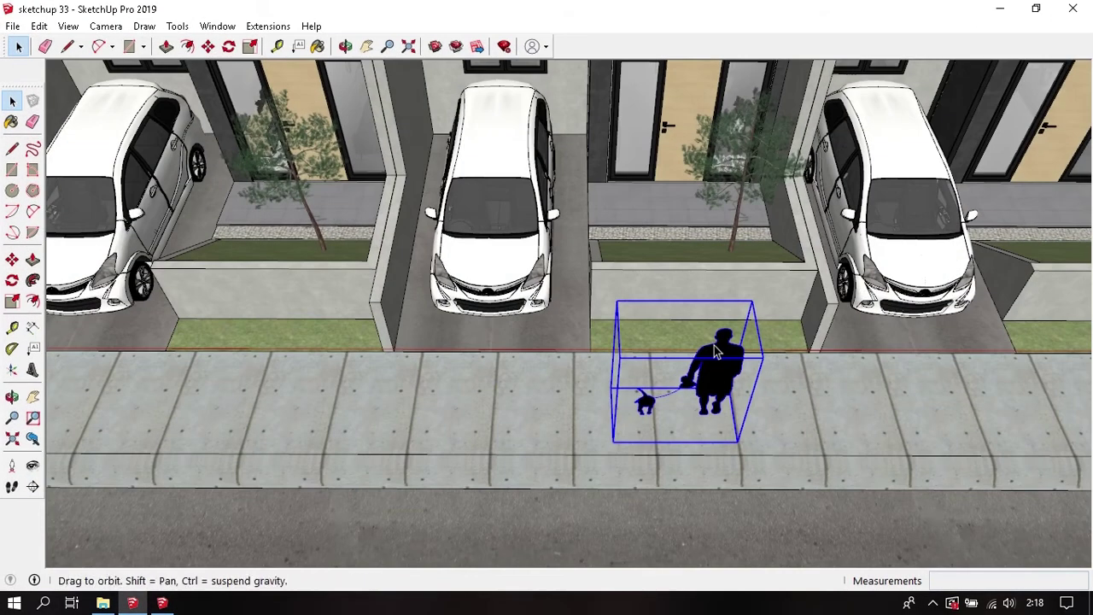
key(ctrl+v)
mouse_move(866, 219)
middle_down()
mouse_move(806, 308)
mouse_move(646, 324)
middle_up()
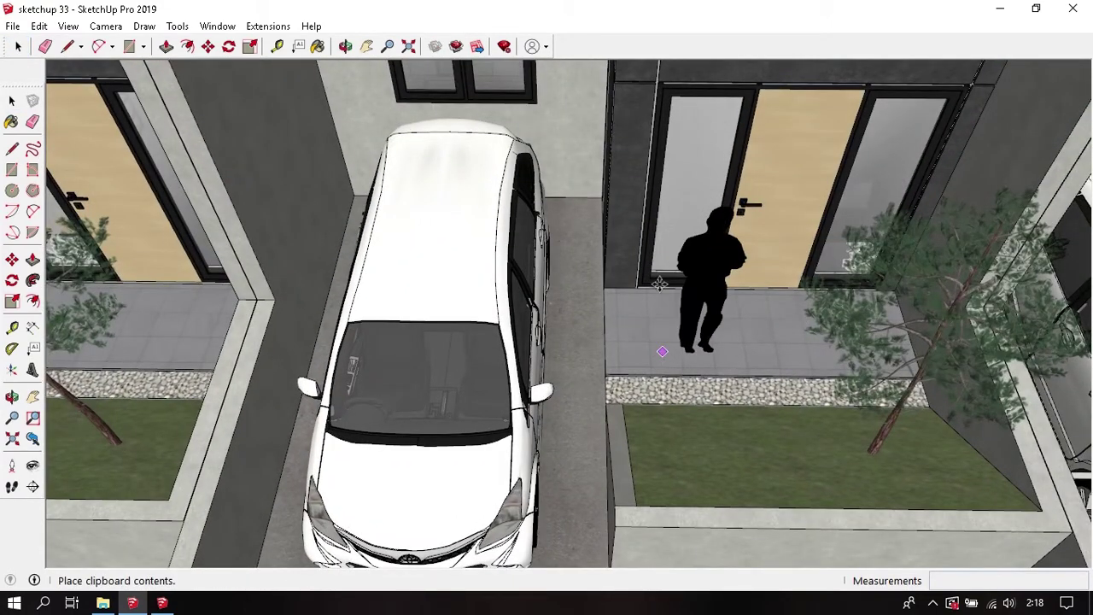
click(664, 351)
- Copy another standing figure from the silhouette model and place it on the sidewalk
key(alt+Tab)
middle_drag(598, 342, 458, 271)
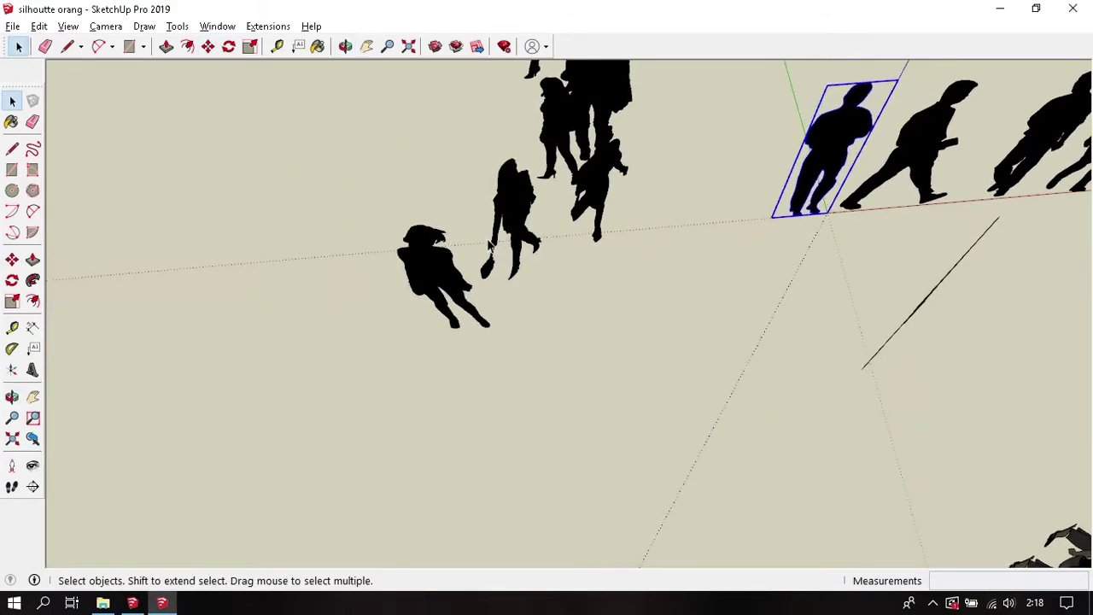
click(450, 278)
key(alt+Tab)
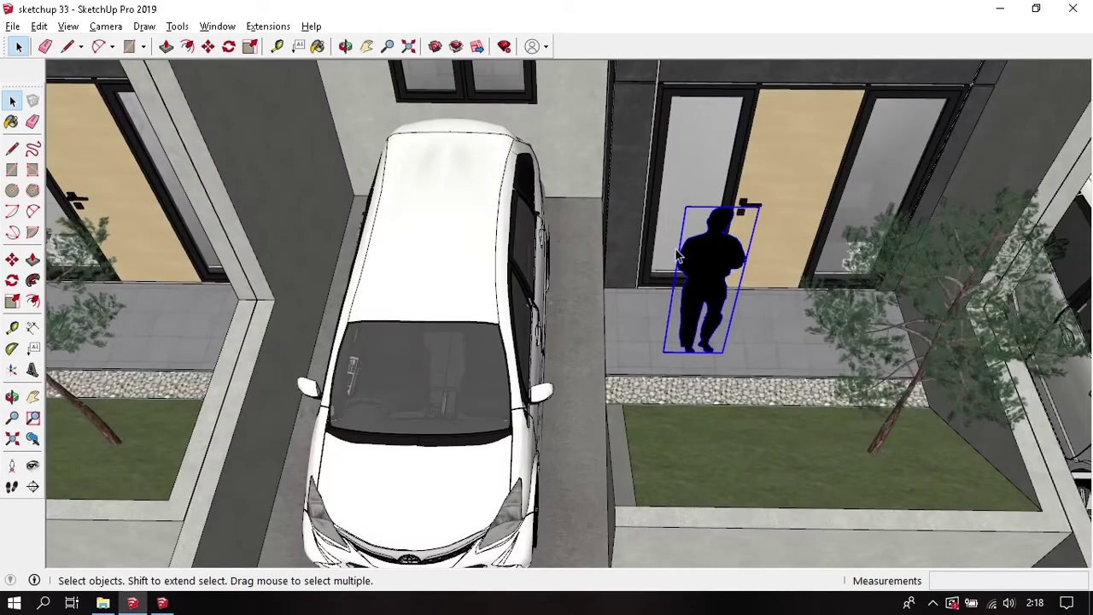
scroll(681, 257, down, 5)
middle_drag(661, 299, 641, 384)
scroll(642, 384, up, 3)
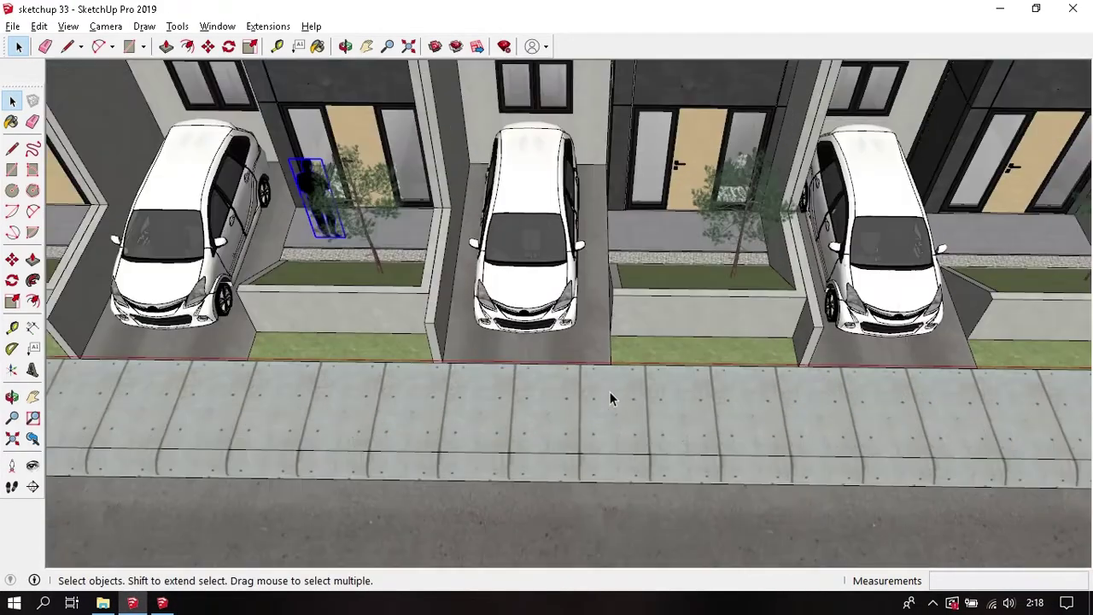
scroll(609, 391, up, 3)
key(ctrl+v)
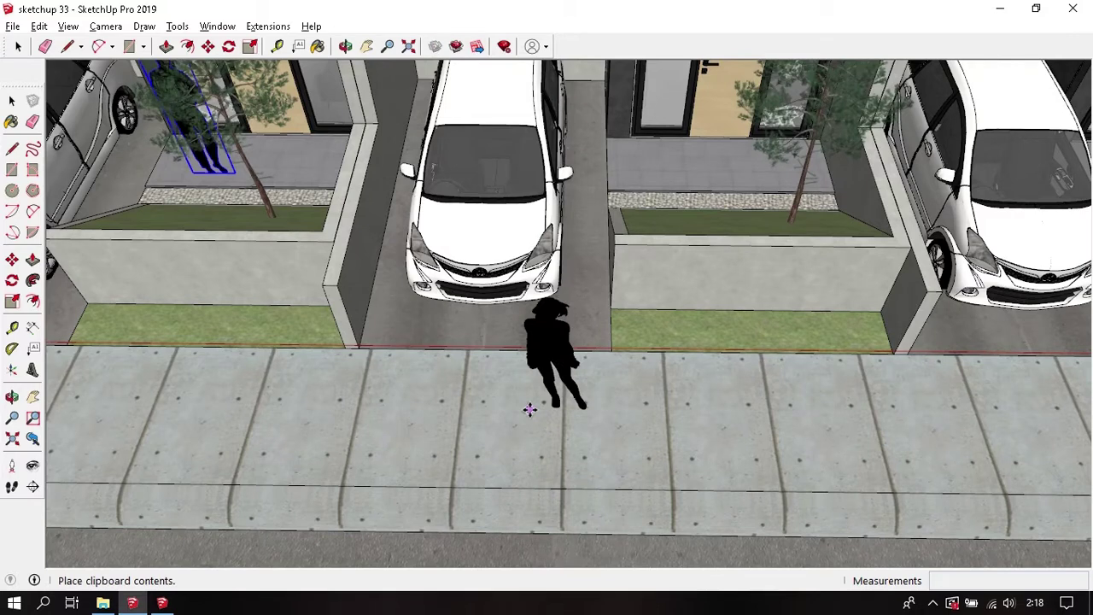
click(529, 410)
- Add a third standing figure farther along the sidewalk
key(alt+Tab)
mouse_move(712, 352)
shift+middle_down()
mouse_move(599, 332)
mouse_move(501, 356)
mouse_move(705, 327)
mouse_move(581, 273)
shift+middle_up()
click(572, 265)
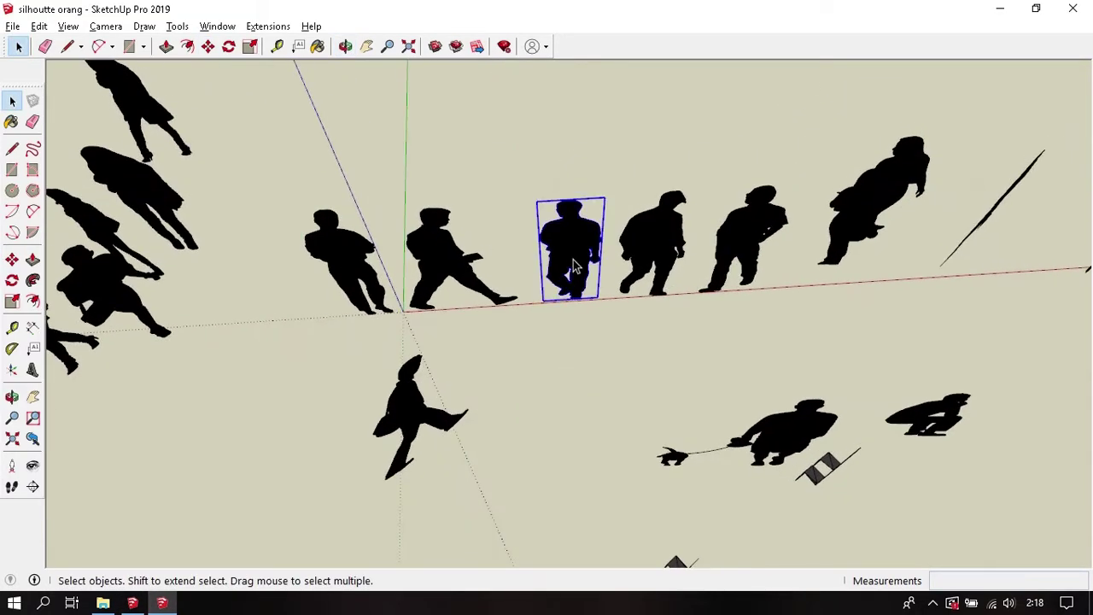
key(alt+Tab)
middle_drag(676, 349, 444, 374)
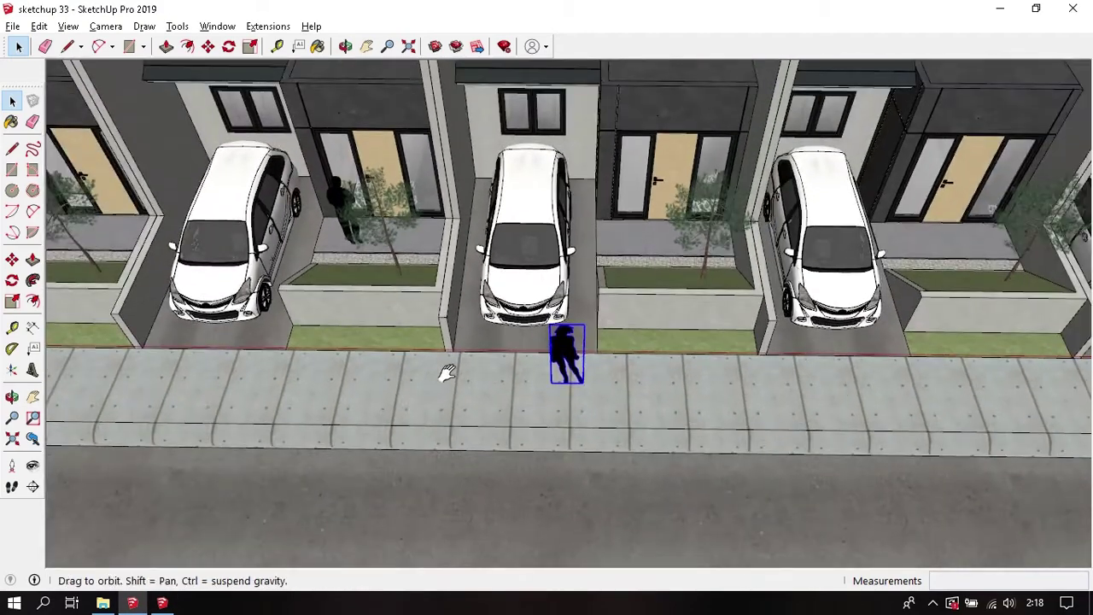
mouse_move(546, 384)
shift+middle_down()
mouse_move(730, 424)
mouse_move(557, 426)
shift+middle_up()
key(ctrl+v)
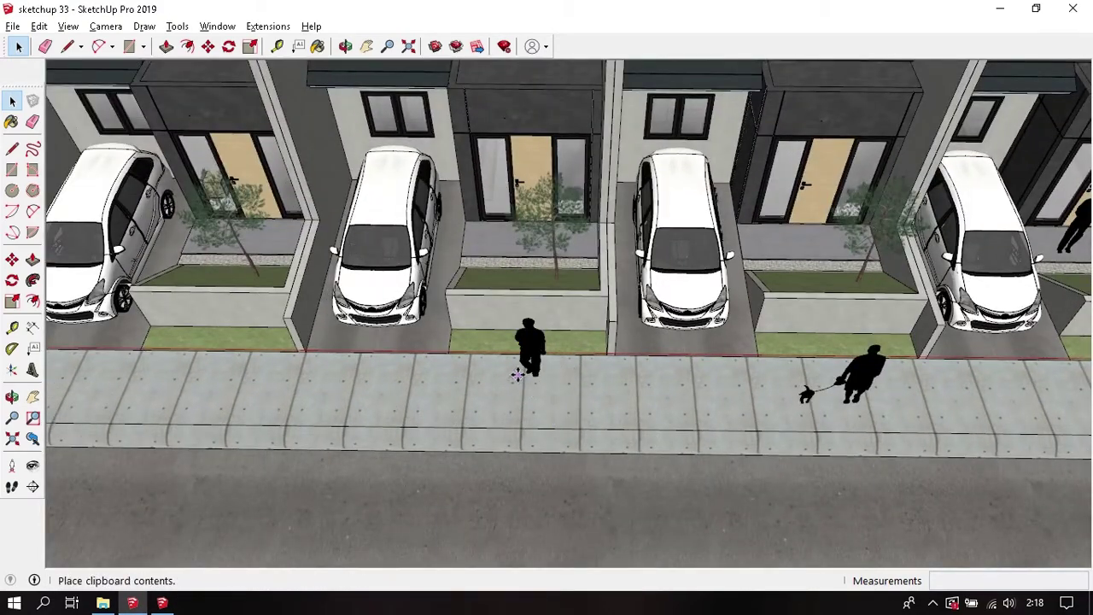
scroll(520, 371, up, 2)
click(441, 389)
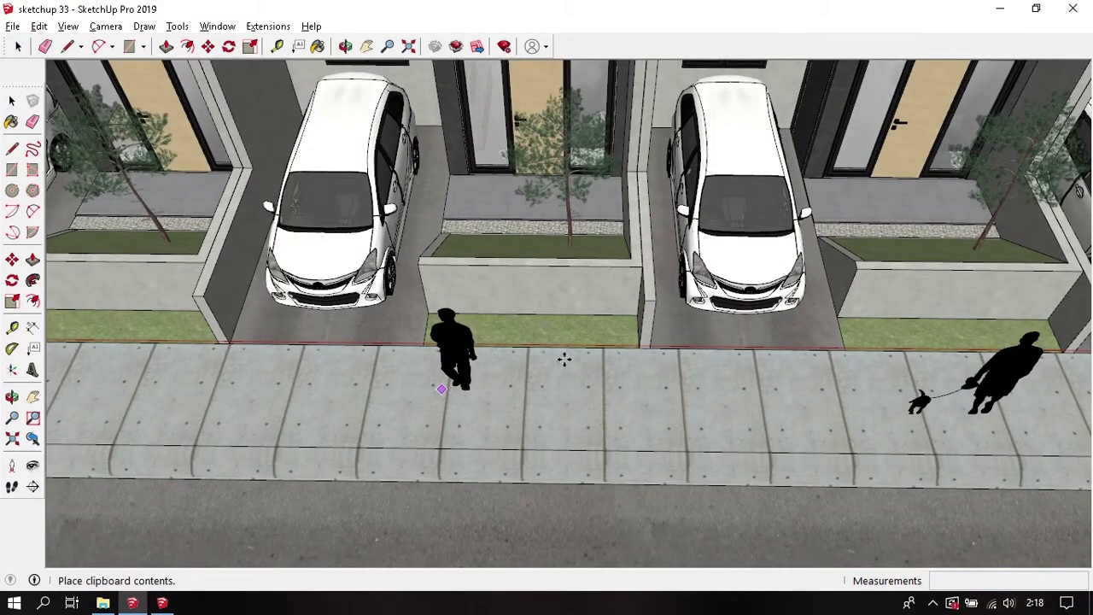
- Select and copy one more figure from the row of silhouettes
key(alt+Tab)
mouse_move(583, 371)
shift+middle_down()
mouse_move(586, 382)
mouse_move(556, 278)
shift+middle_up()
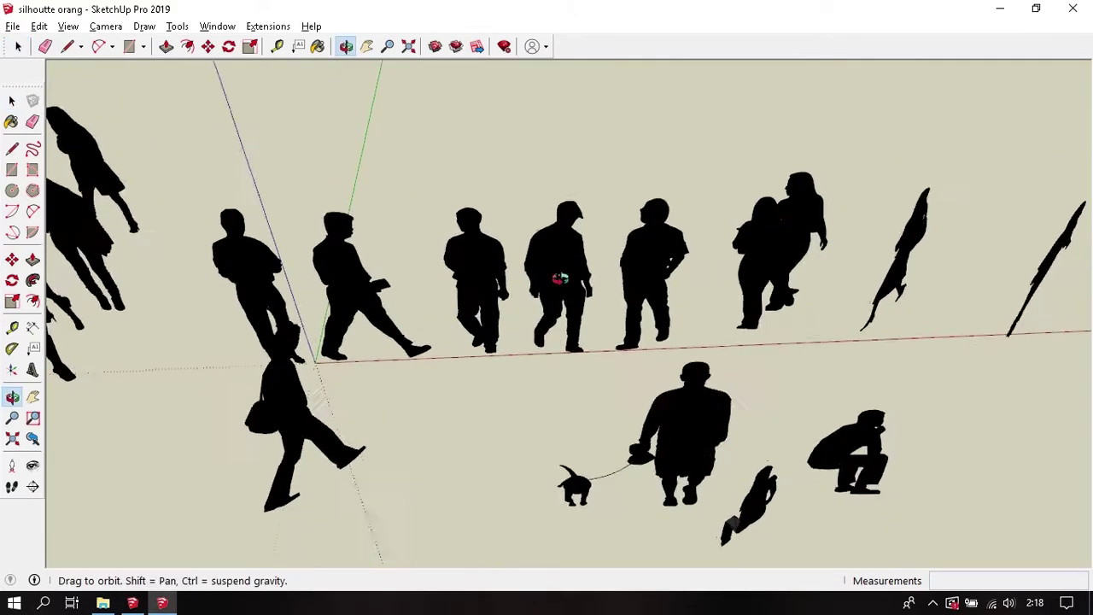
scroll(556, 279, up, 2)
middle_drag(542, 219, 521, 222)
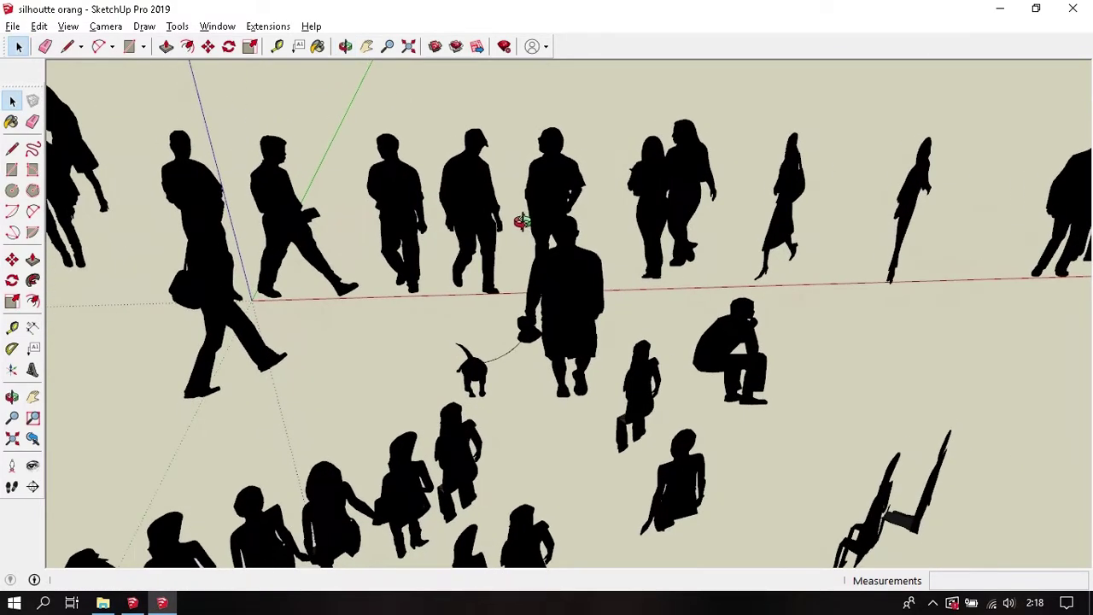
click(547, 179)
scroll(556, 275, up, 2)
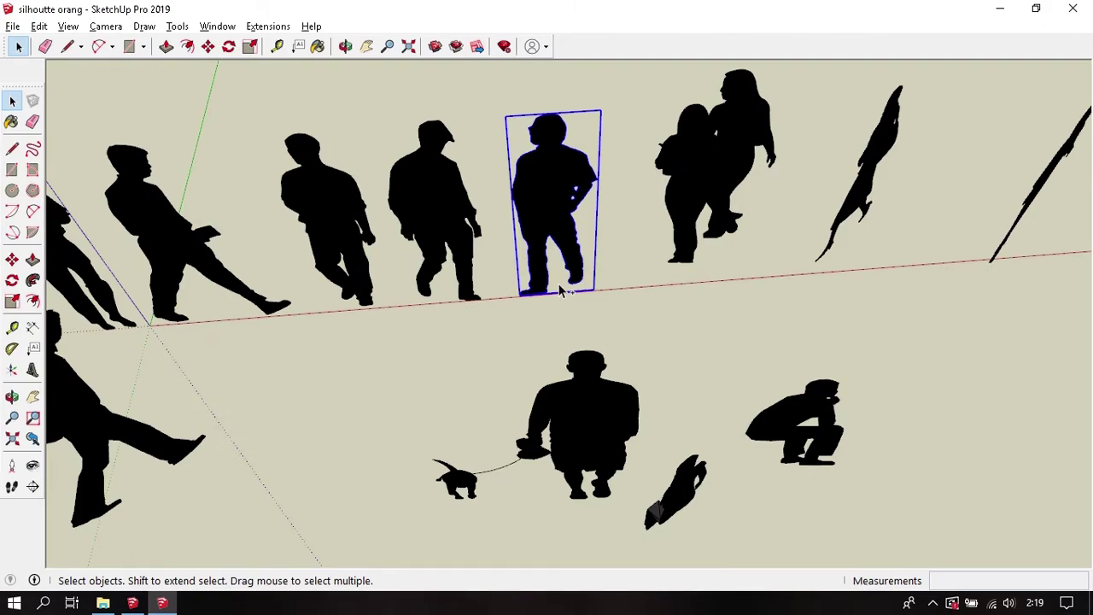
key(ctrl+c)
- Paste that figure onto the sidewalk and view the whole house row
key(alt+Tab)
mouse_move(541, 330)
middle_down()
mouse_move(518, 383)
mouse_move(534, 361)
middle_up()
key(ctrl+v)
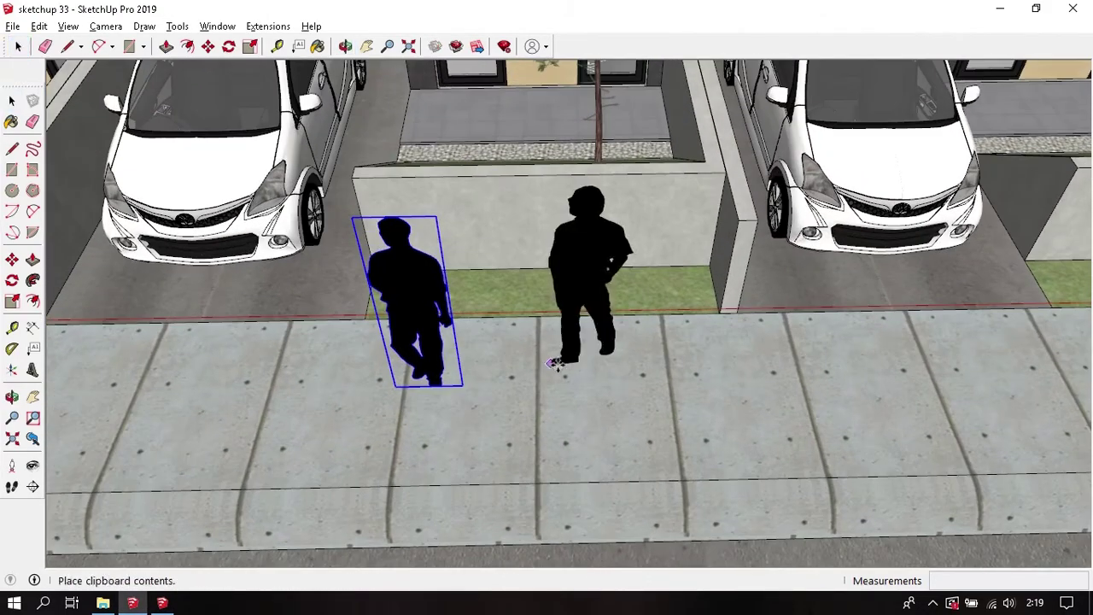
scroll(674, 378, down, 2)
scroll(653, 403, down, 1)
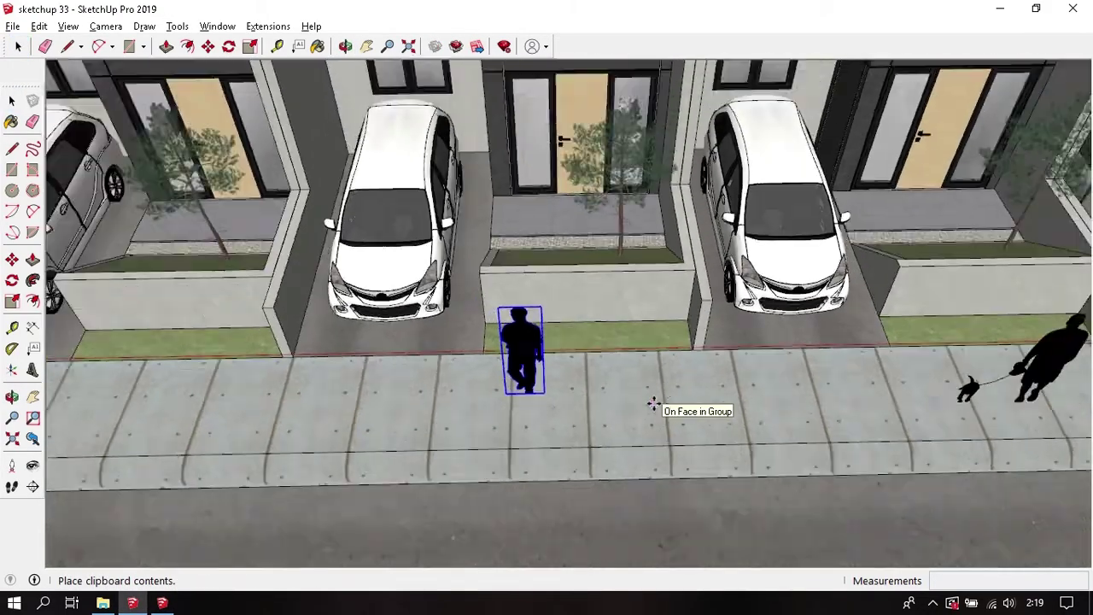
mouse_move(654, 403)
middle_down()
mouse_move(300, 420)
mouse_move(490, 398)
mouse_move(738, 410)
mouse_move(640, 402)
middle_up()
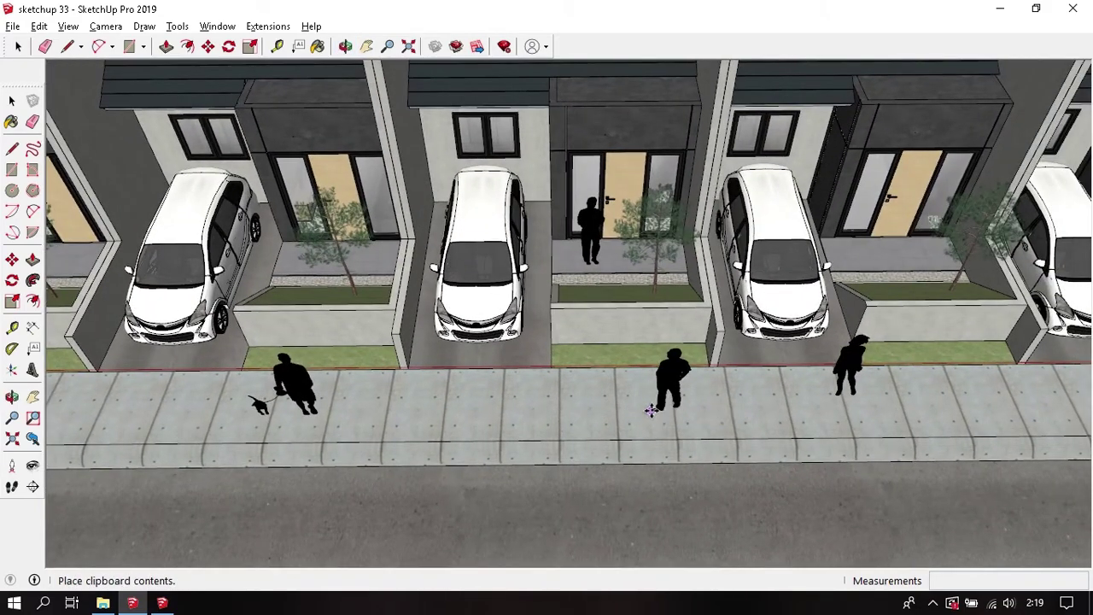
click(651, 414)
key(space)
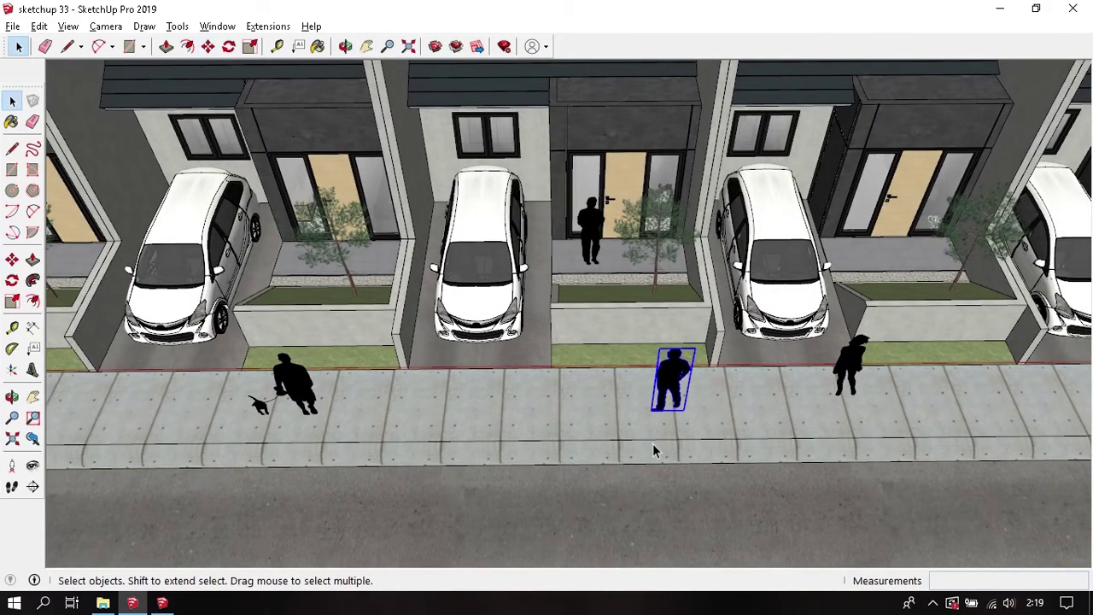
scroll(654, 444, down, 2)
middle_drag(557, 392, 590, 240)
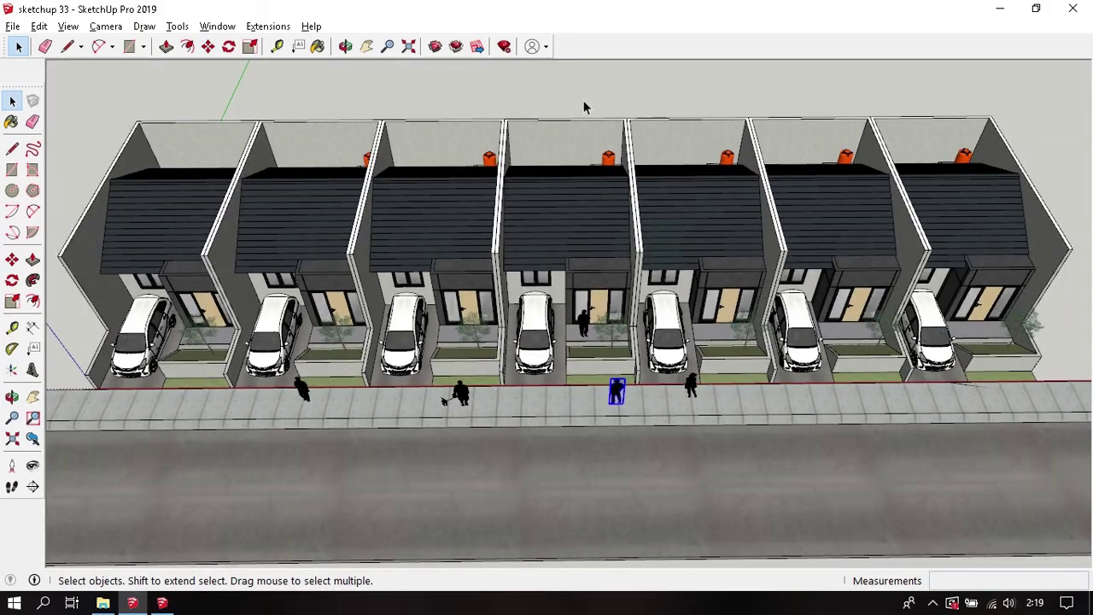
- Orbit and zoom down to a level view of the house row from the left, silhouettes in front
scroll(530, 497, up, 3)
scroll(529, 439, up, 2)
mouse_move(530, 439)
middle_down()
mouse_move(561, 385)
mouse_move(592, 224)
mouse_move(615, 389)
mouse_move(640, 365)
mouse_move(487, 369)
mouse_move(435, 353)
middle_up()
scroll(614, 389, up, 3)
scroll(640, 366, down, 2)
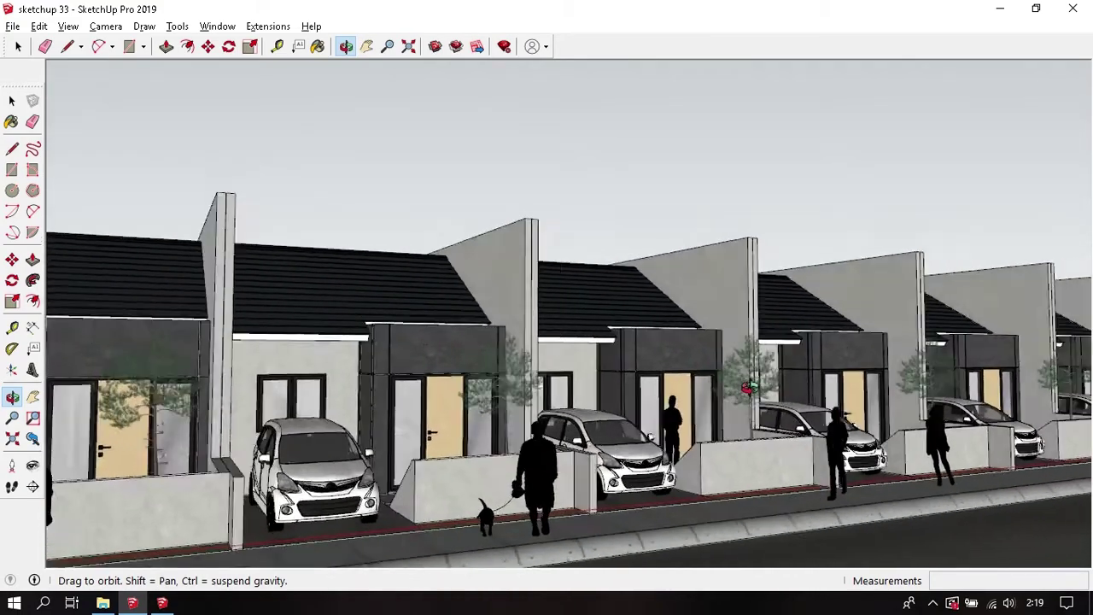
mouse_move(436, 353)
middle_down()
mouse_move(763, 389)
mouse_move(727, 313)
mouse_move(632, 333)
mouse_move(651, 370)
middle_up()
scroll(727, 312, down, 2)
scroll(649, 363, up, 2)
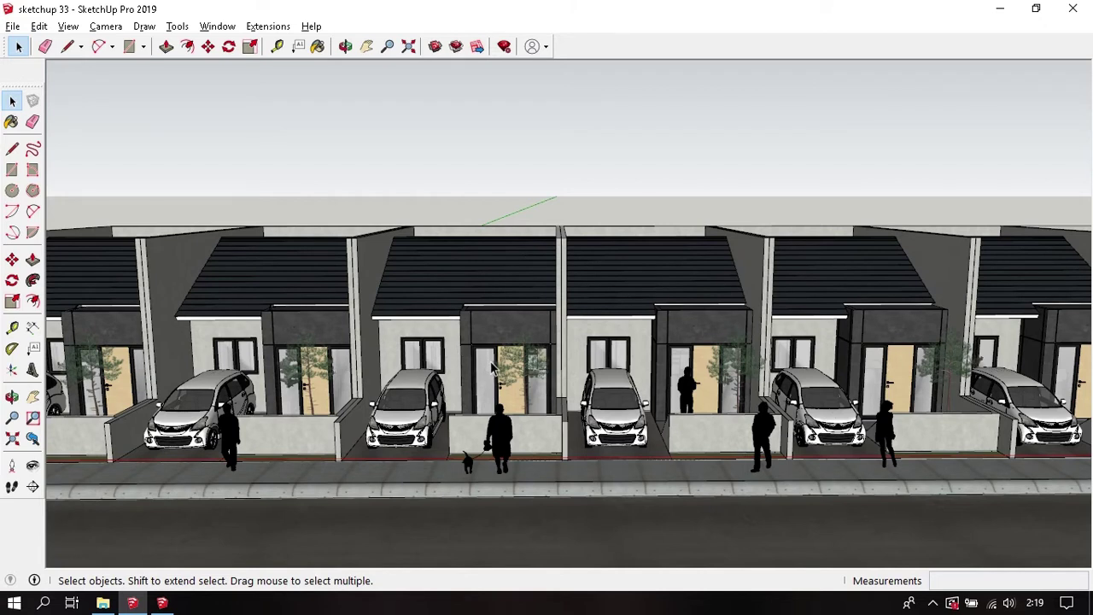
- Turn on shadows for the model and orbit the houses to a new angle
click(60, 32)
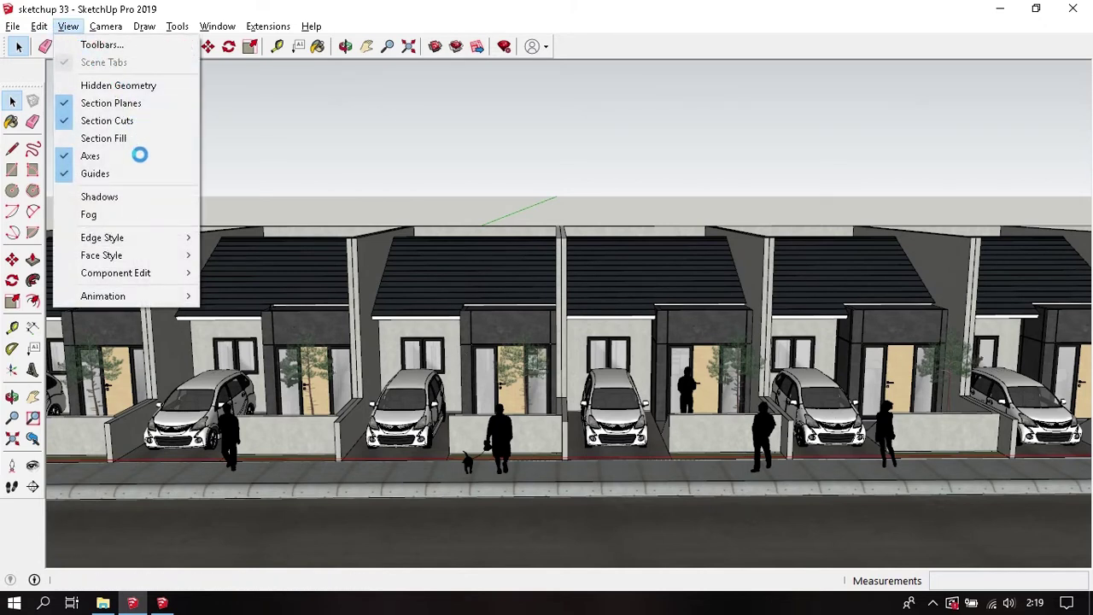
click(113, 198)
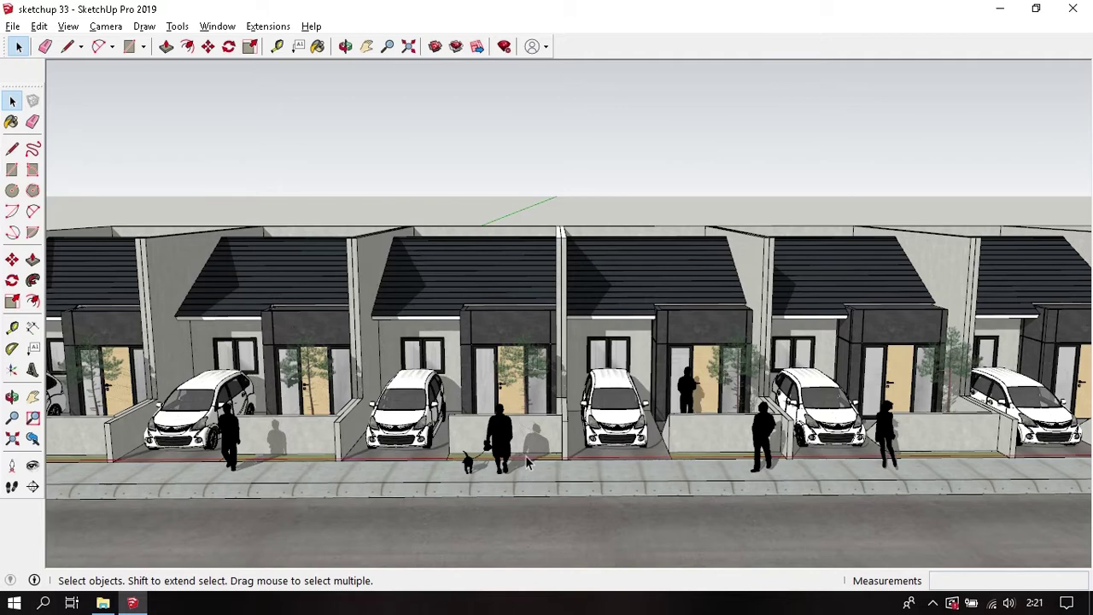
scroll(577, 190, up, 1)
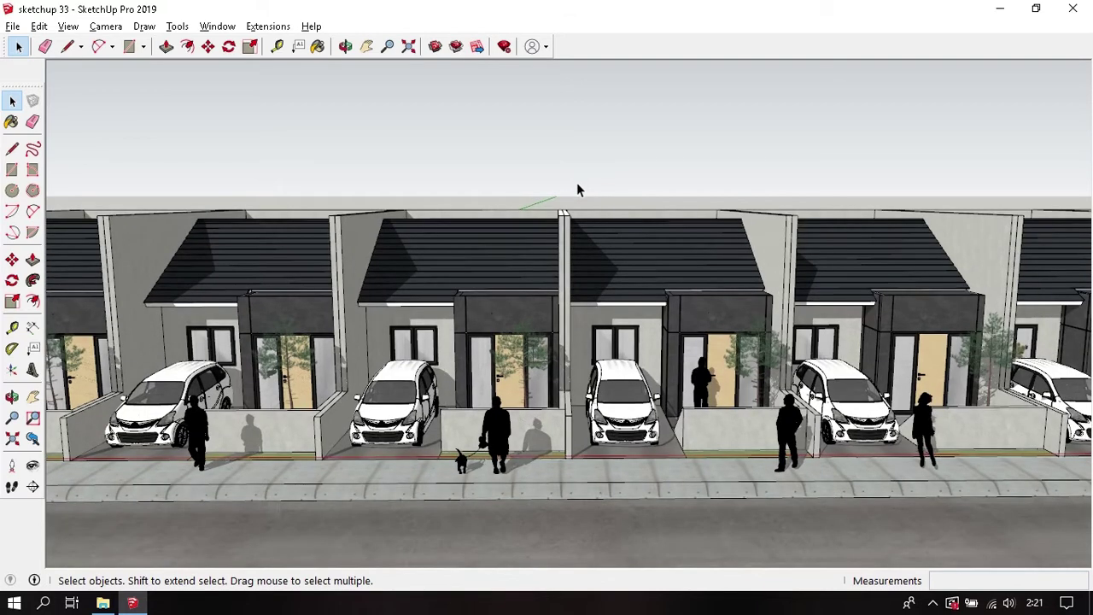
scroll(577, 190, up, 2)
middle_drag(538, 357, 568, 298)
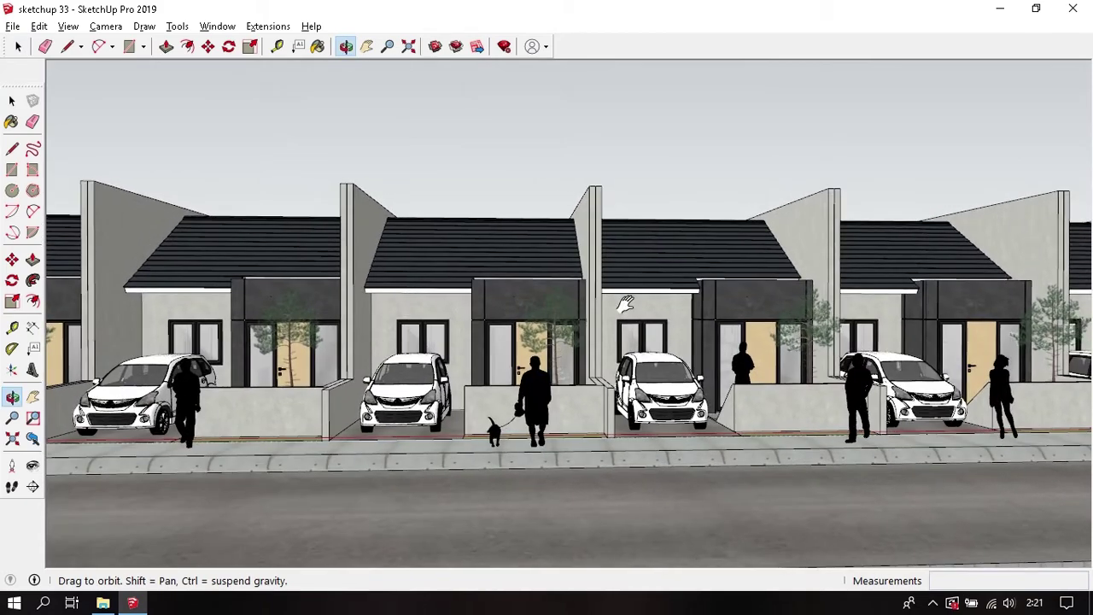
- Switch to the Front view and start Paint Bucket (B) to show the Materials tray
key(F3)
middle_drag(627, 296, 630, 304)
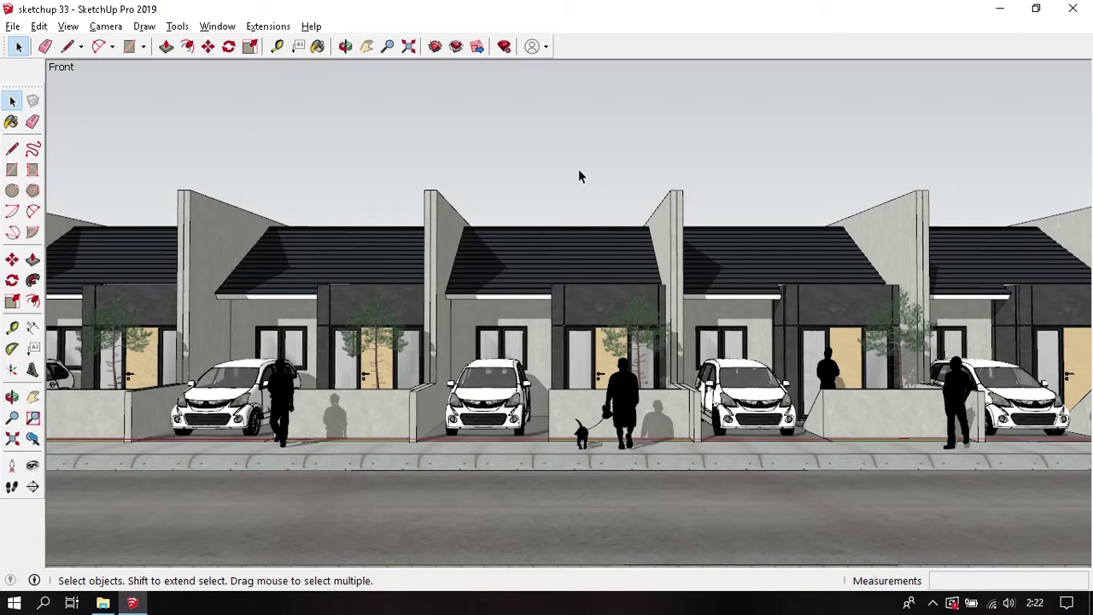
key(b)
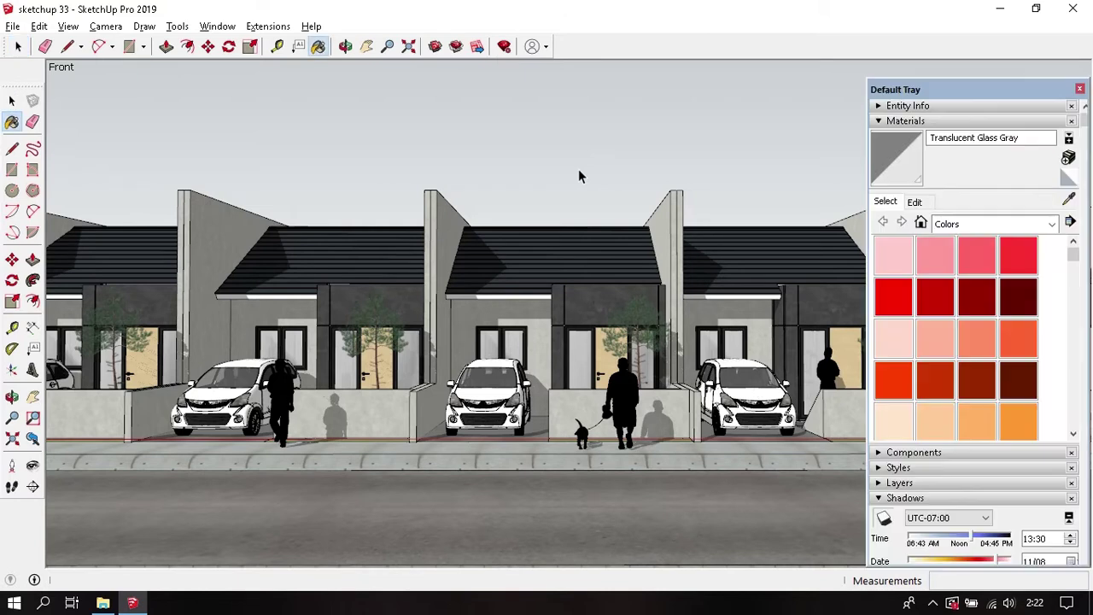
- Collapse Materials, close the Default Tray, then tilt slightly and zoom out on the houses
click(929, 123)
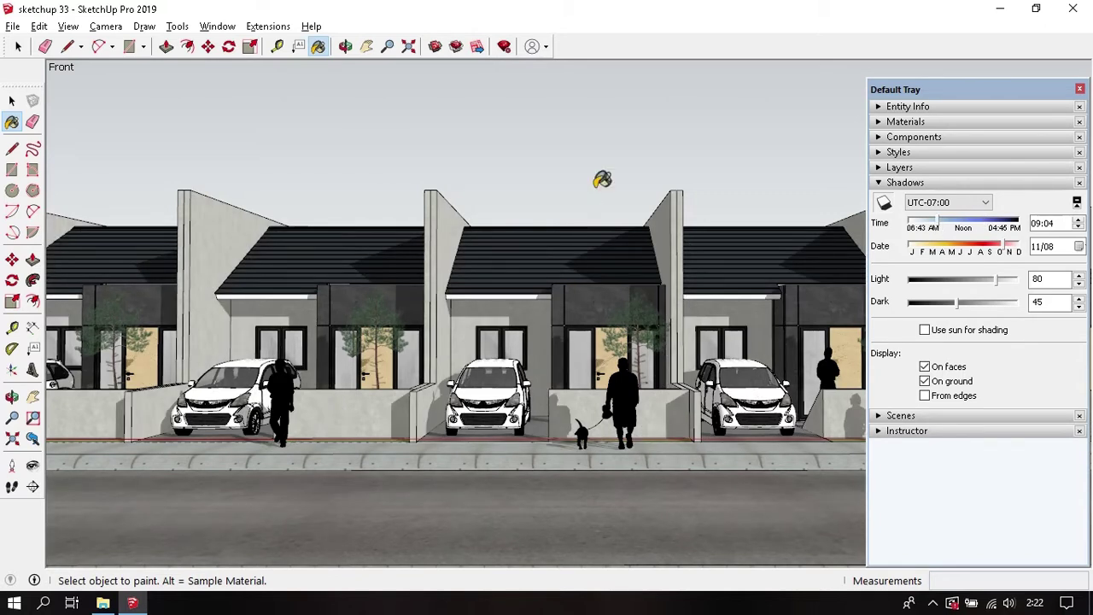
key(space)
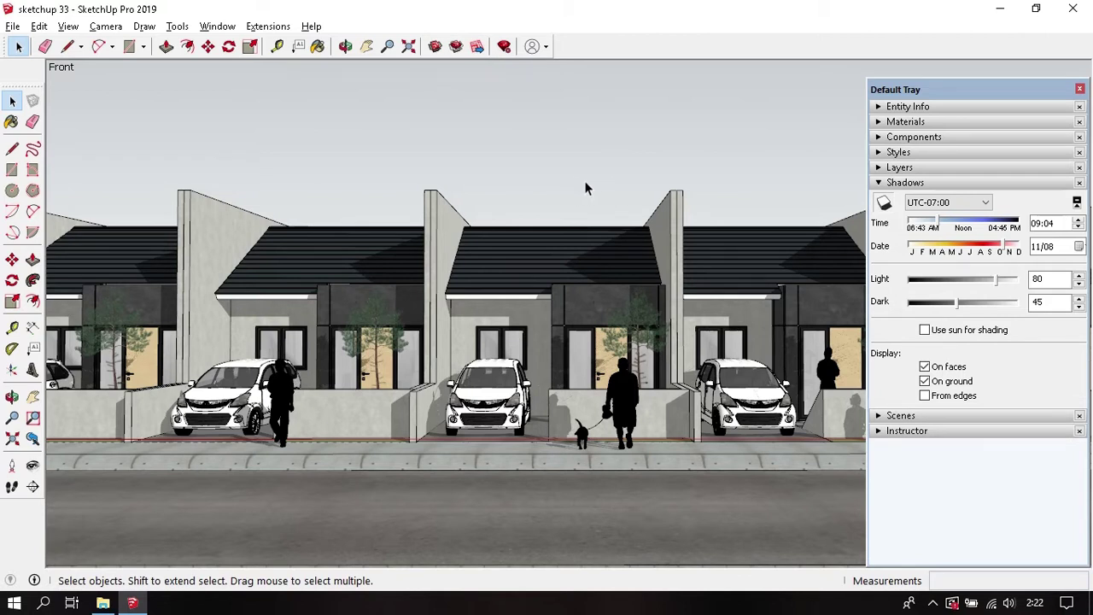
click(1080, 90)
key(o)
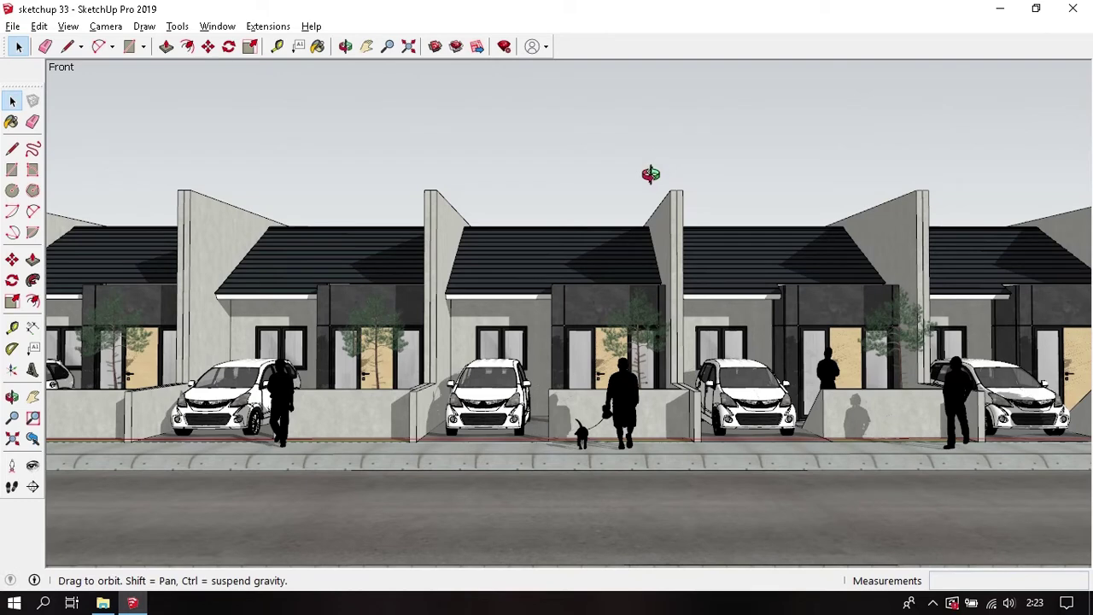
key(space)
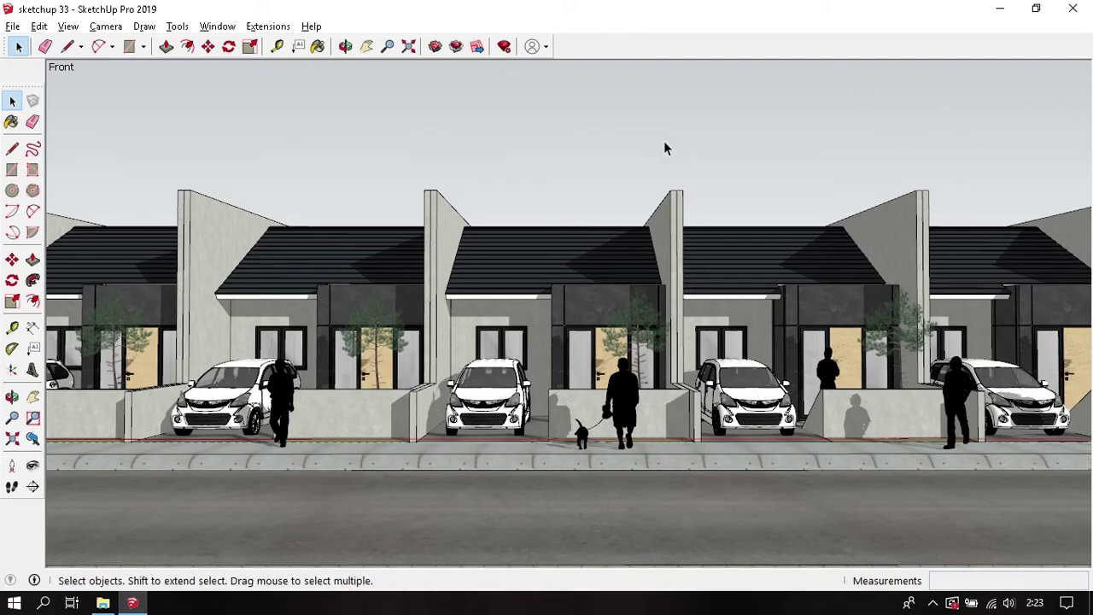
middle_drag(663, 147, 621, 177)
scroll(623, 144, down, 2)
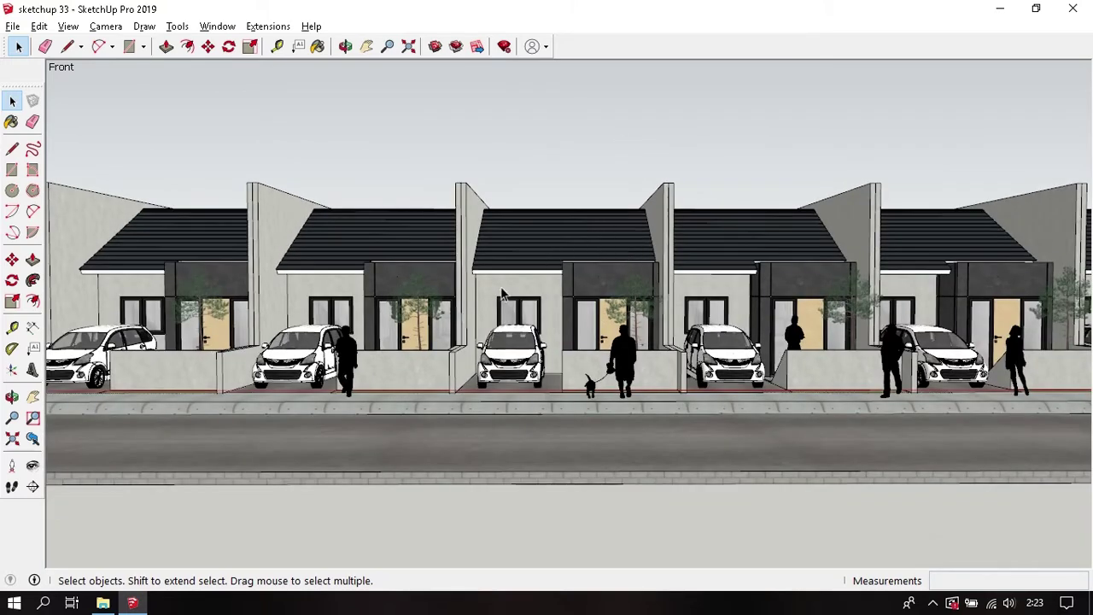
- Place the camera on the street at eye level, tilt up, and walk backward to frame the houses
click(13, 466)
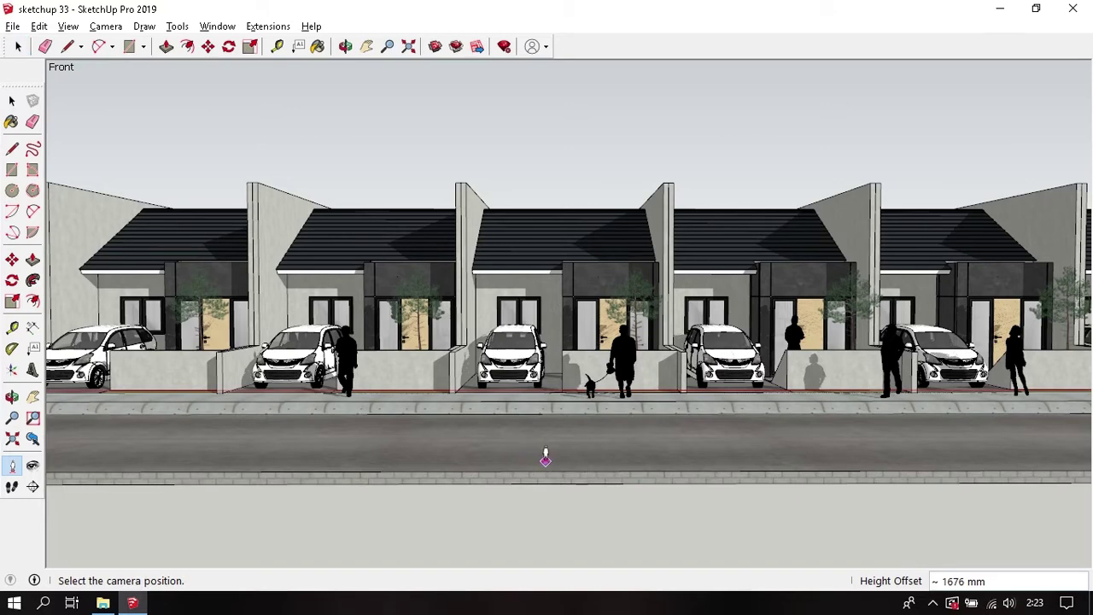
click(549, 459)
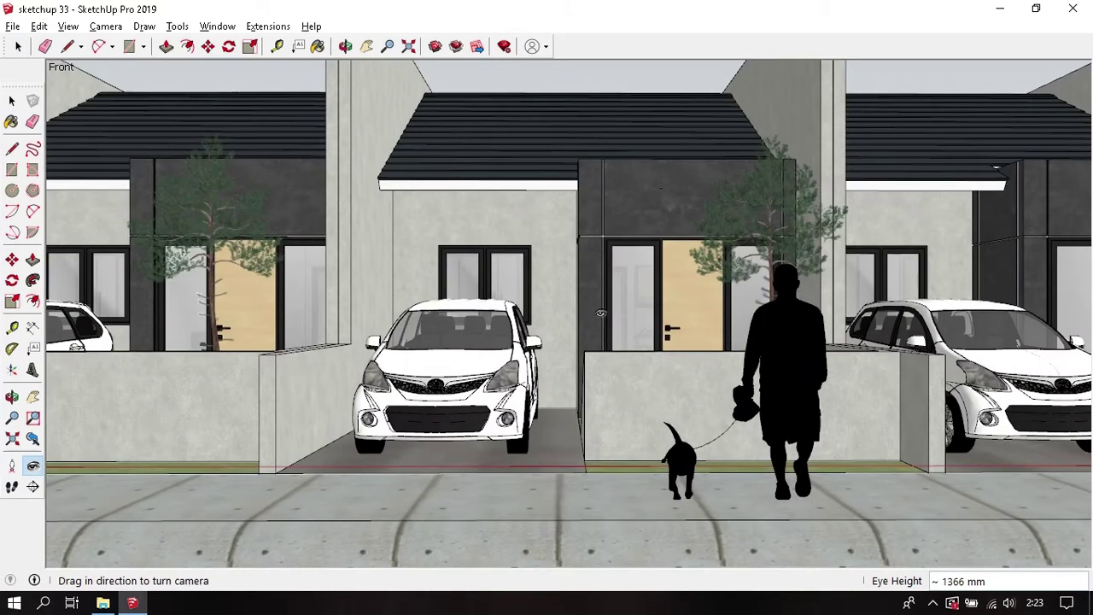
drag(600, 303, 596, 288)
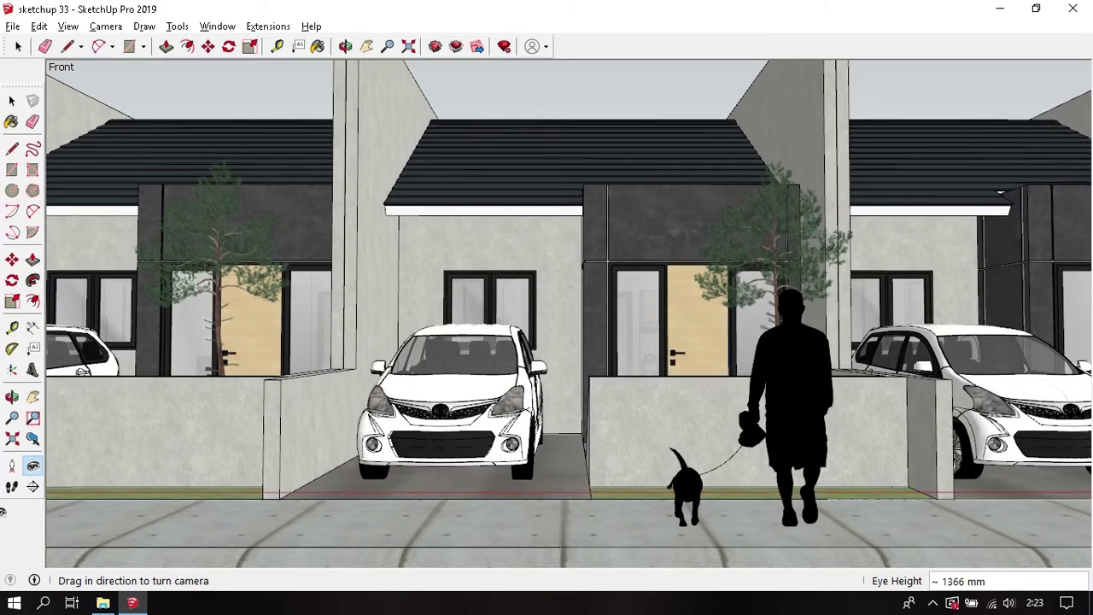
key(w)
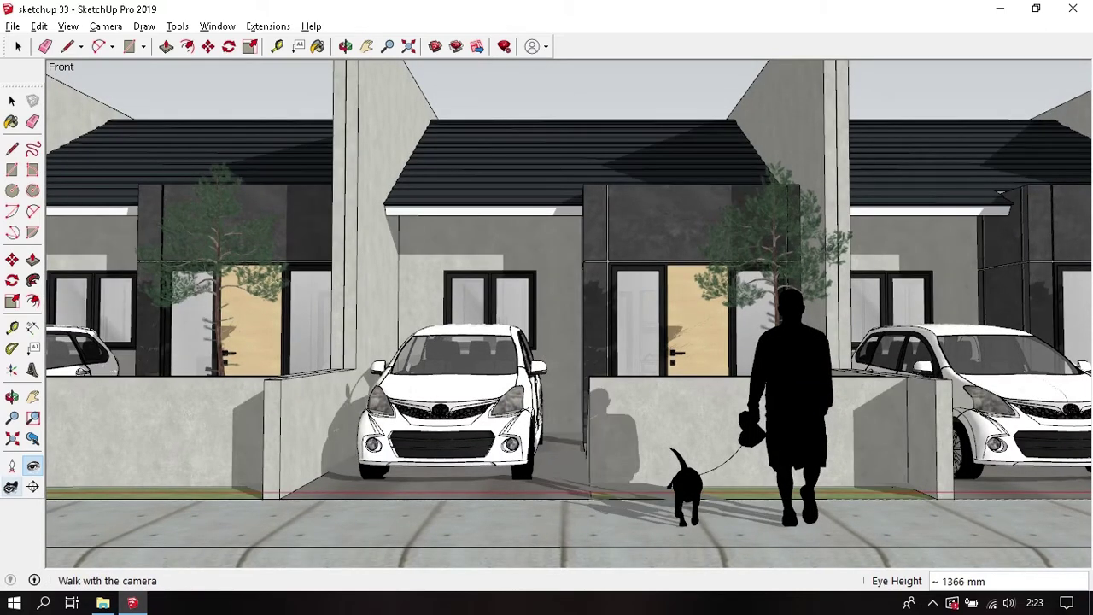
click(12, 487)
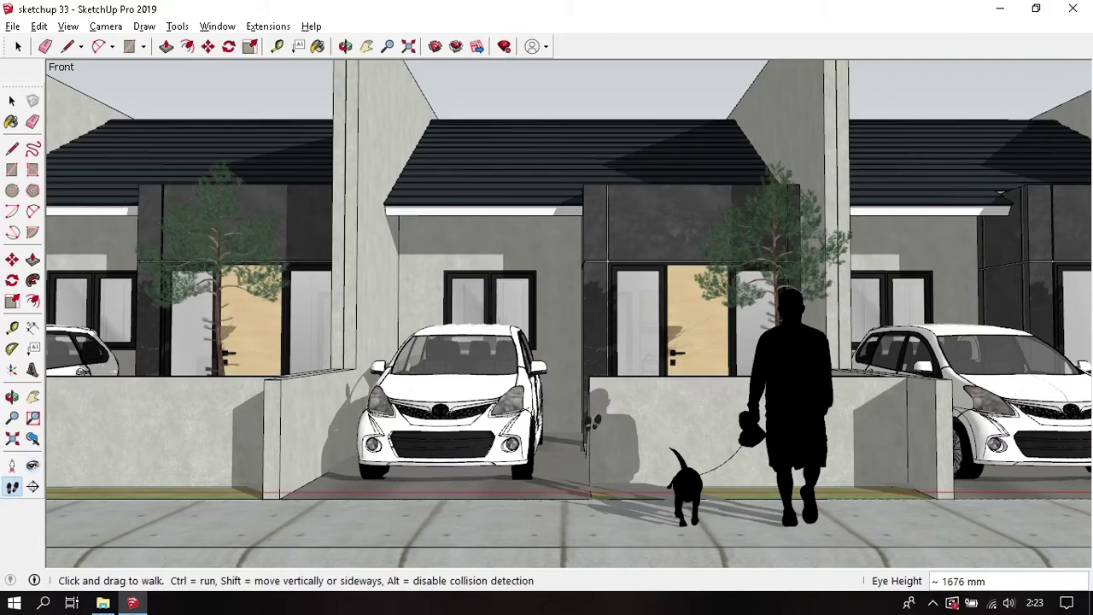
mouse_move(620, 373)
mouse_down()
mouse_move(611, 427)
mouse_move(640, 438)
mouse_move(614, 425)
mouse_move(608, 395)
mouse_up()
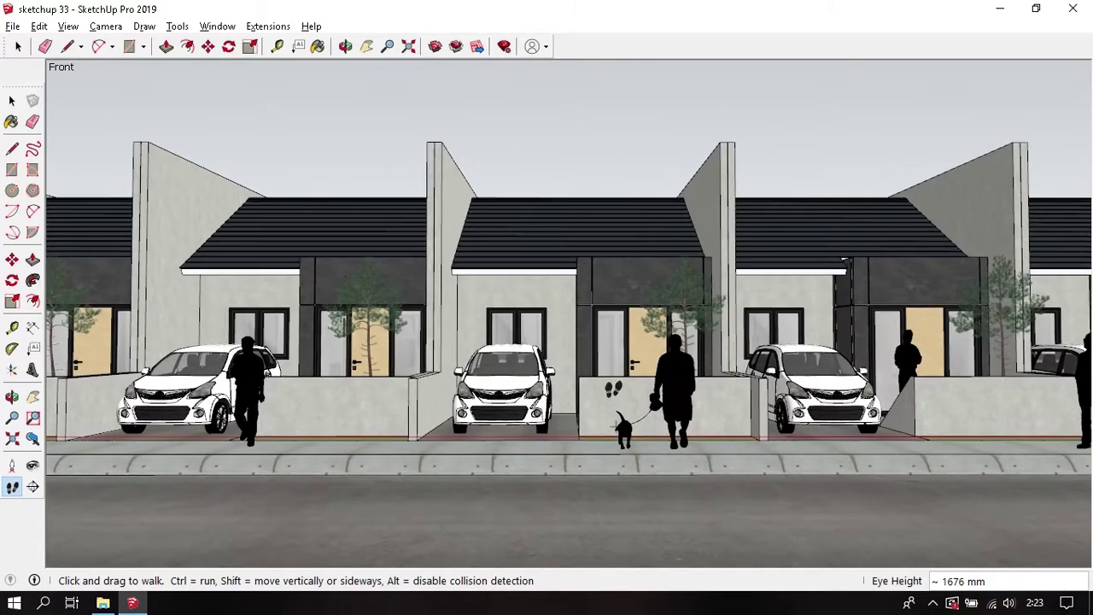
- Set the Look Around eye height to 2100 mm and turn the camera slightly
click(33, 466)
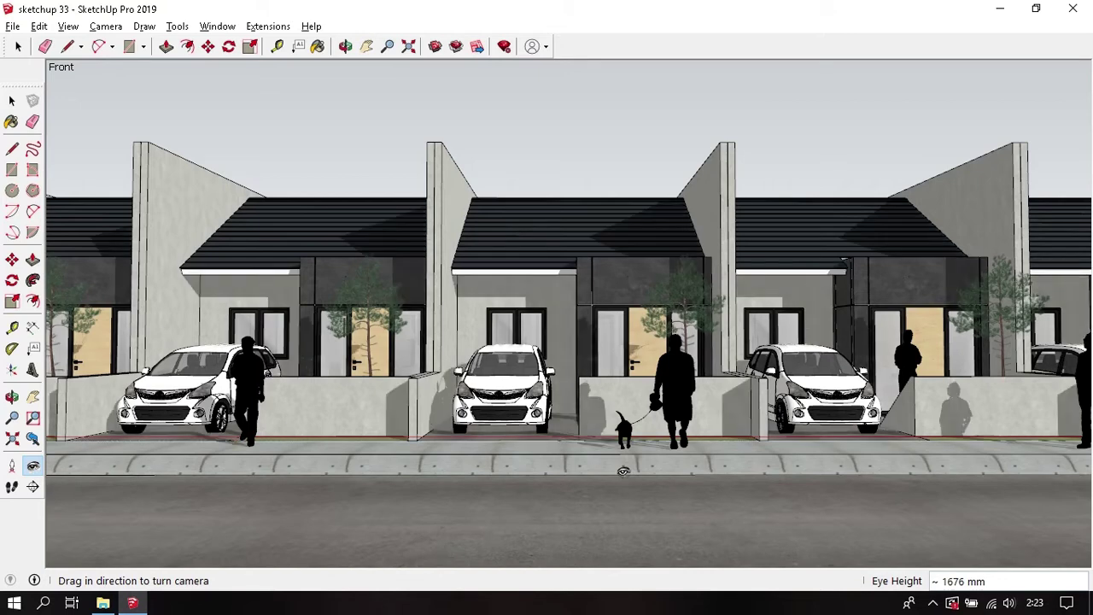
text(2100)
key(Return)
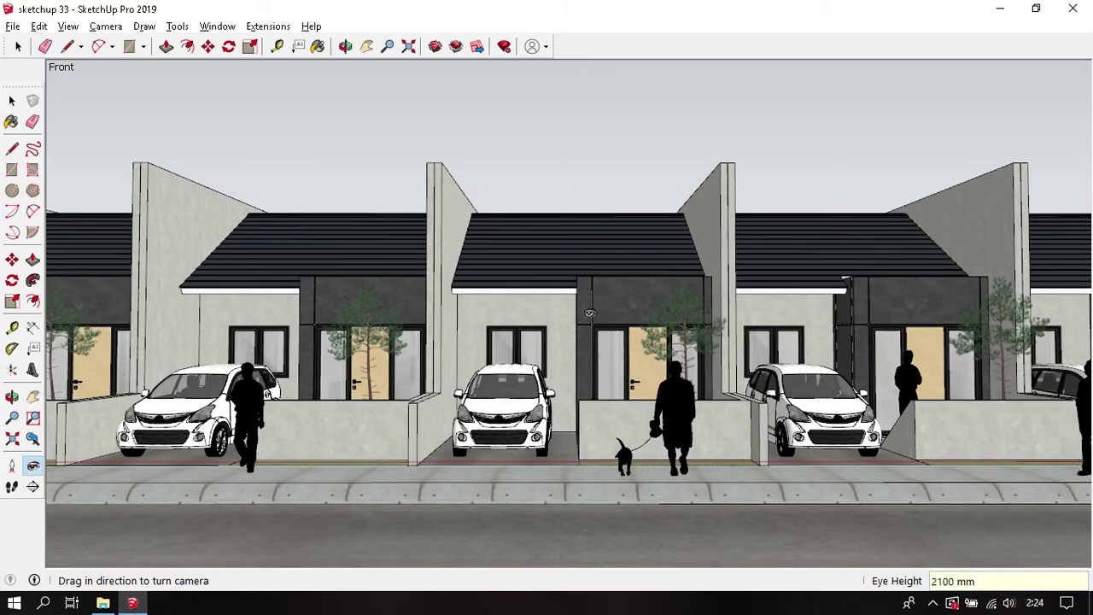
drag(589, 312, 591, 318)
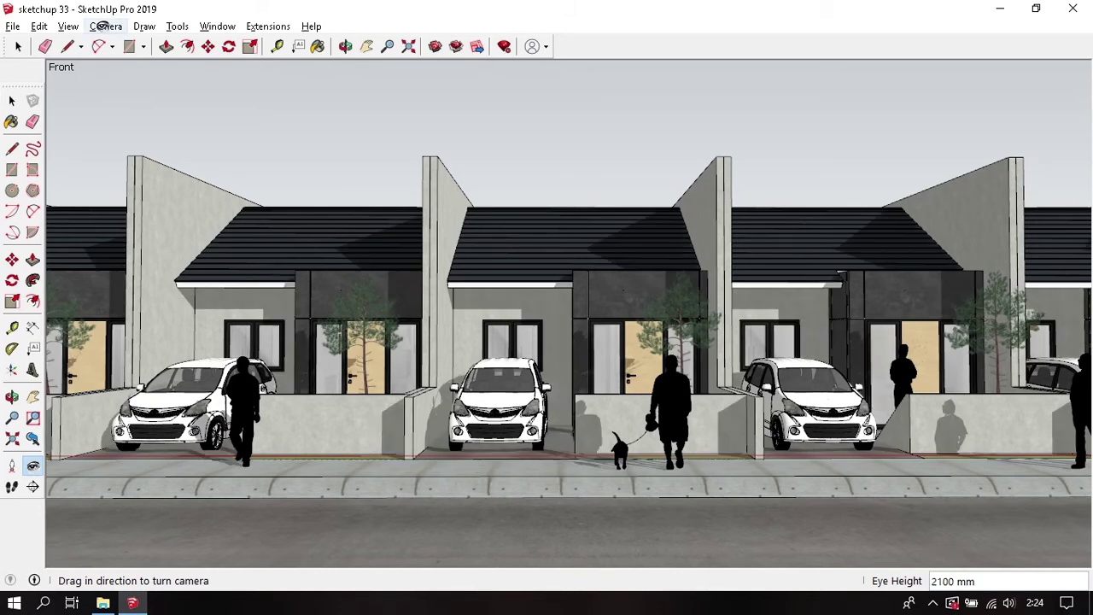
- Switch the camera to Two-Point Perspective
click(104, 27)
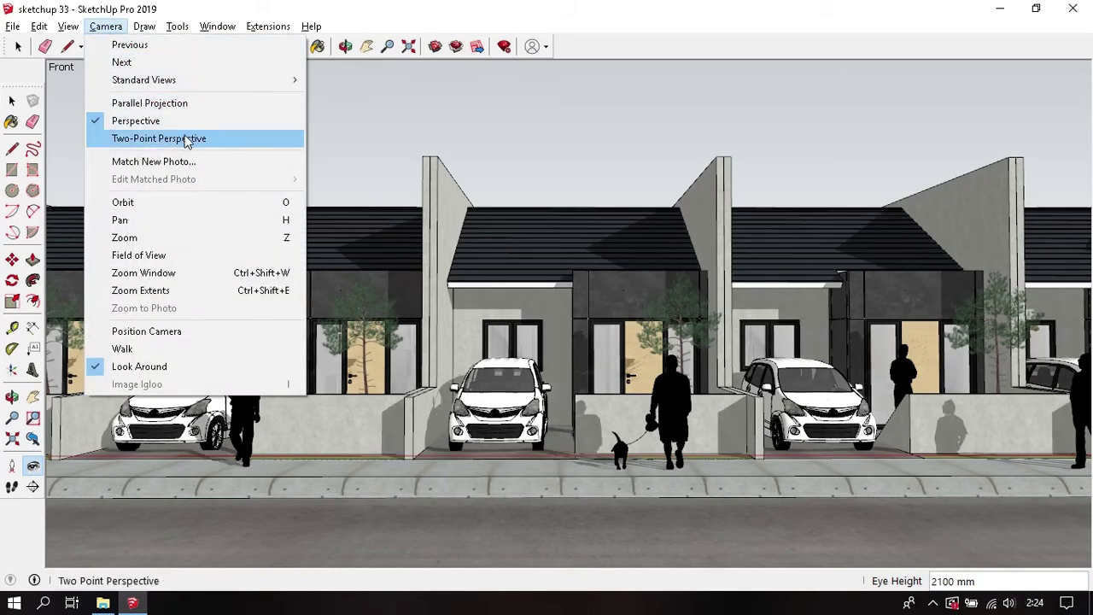
click(184, 139)
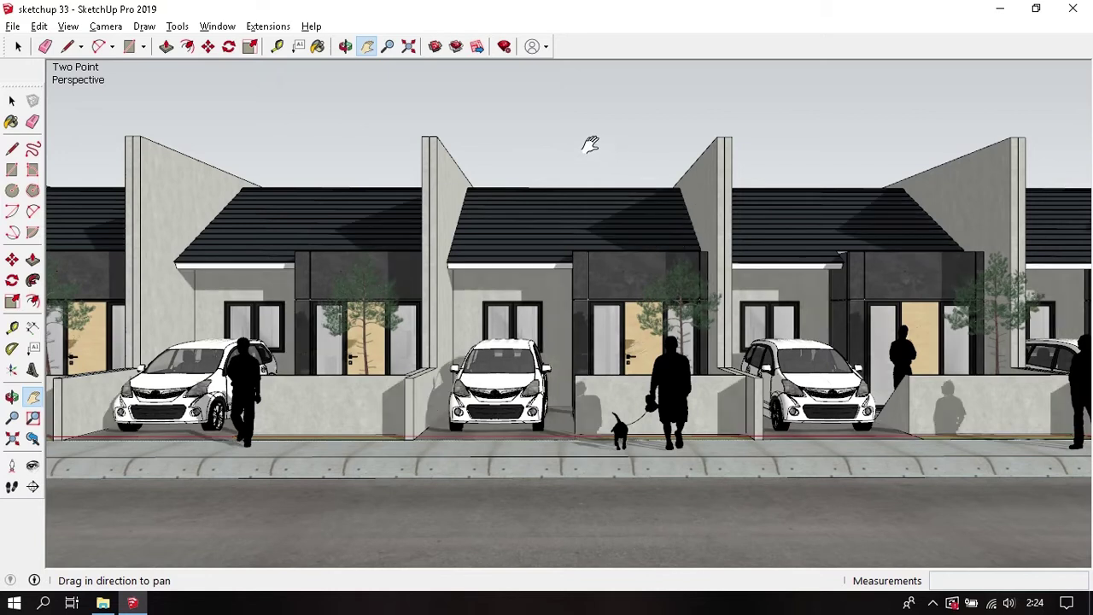
key(space)
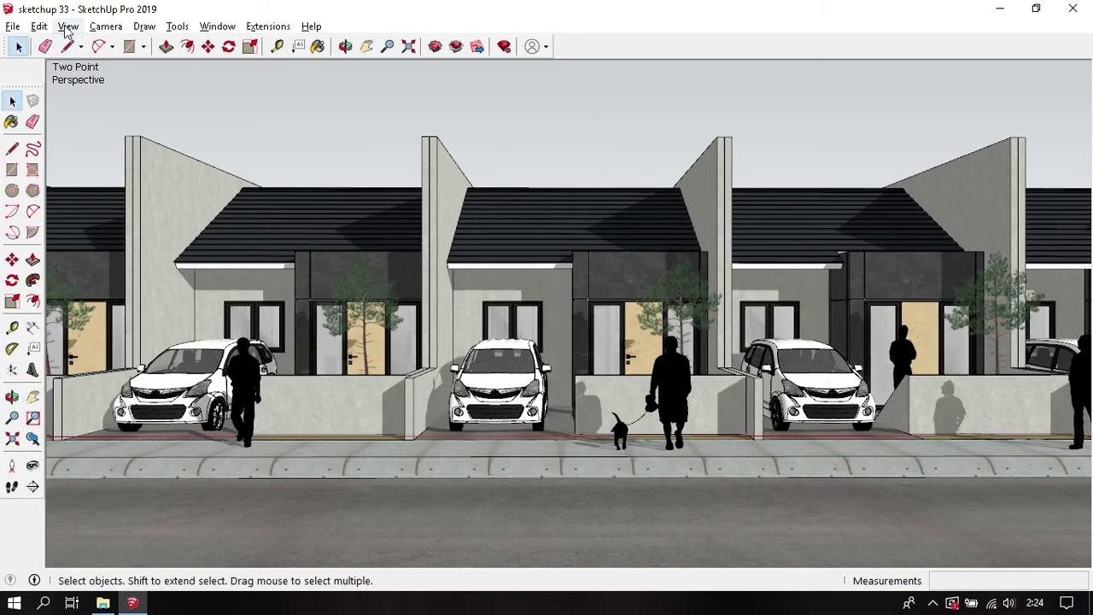
- Add a scene from the current view and rename it 'Front'
click(68, 26)
mouse_move(104, 296)
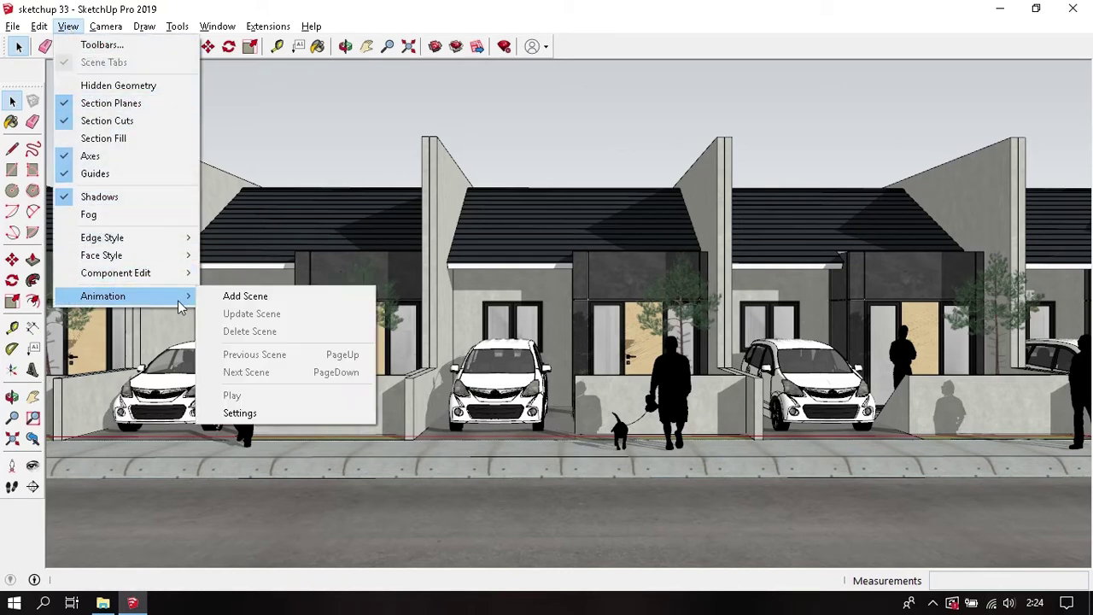
click(265, 297)
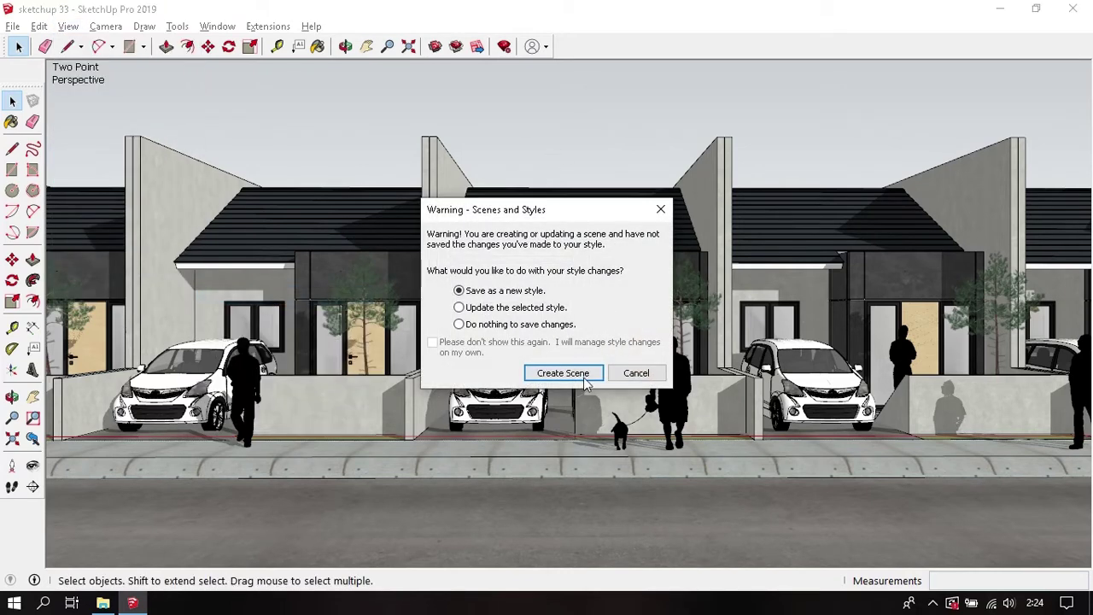
click(581, 379)
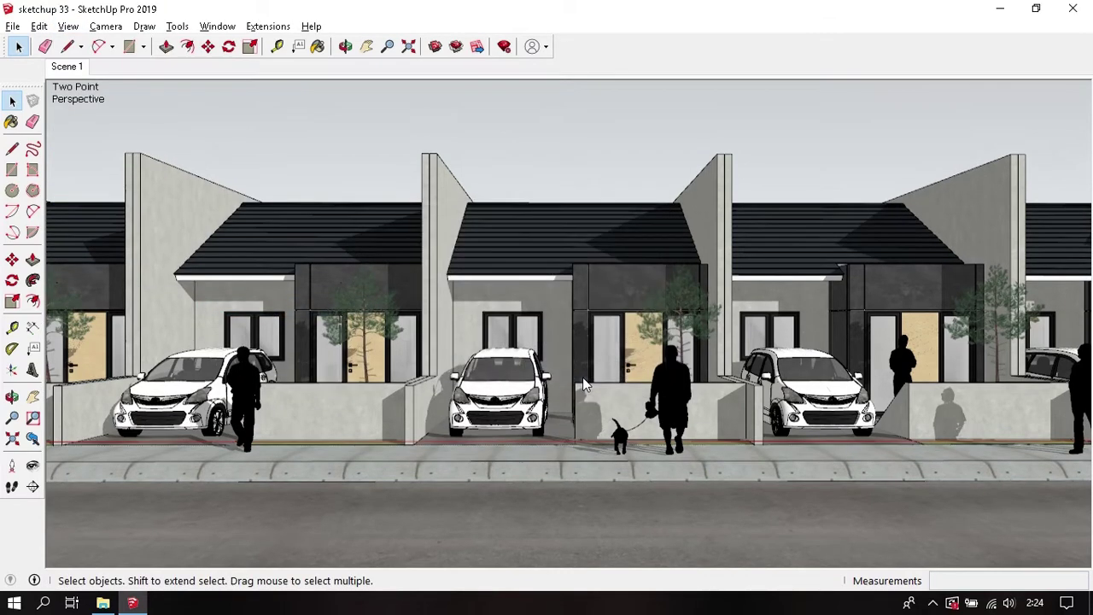
right_click(71, 68)
click(136, 152)
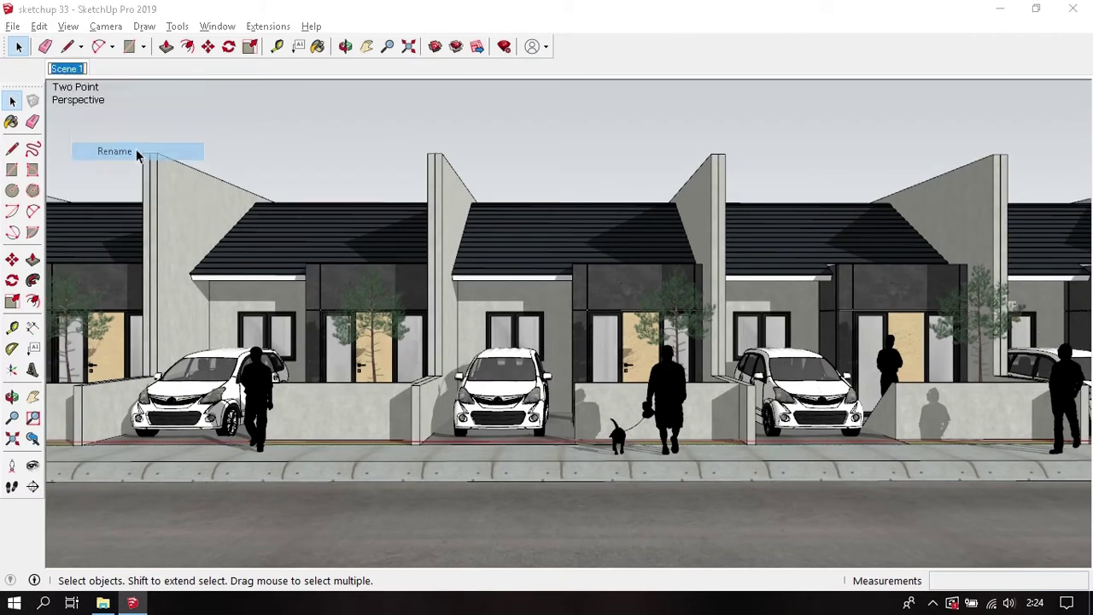
text(F)
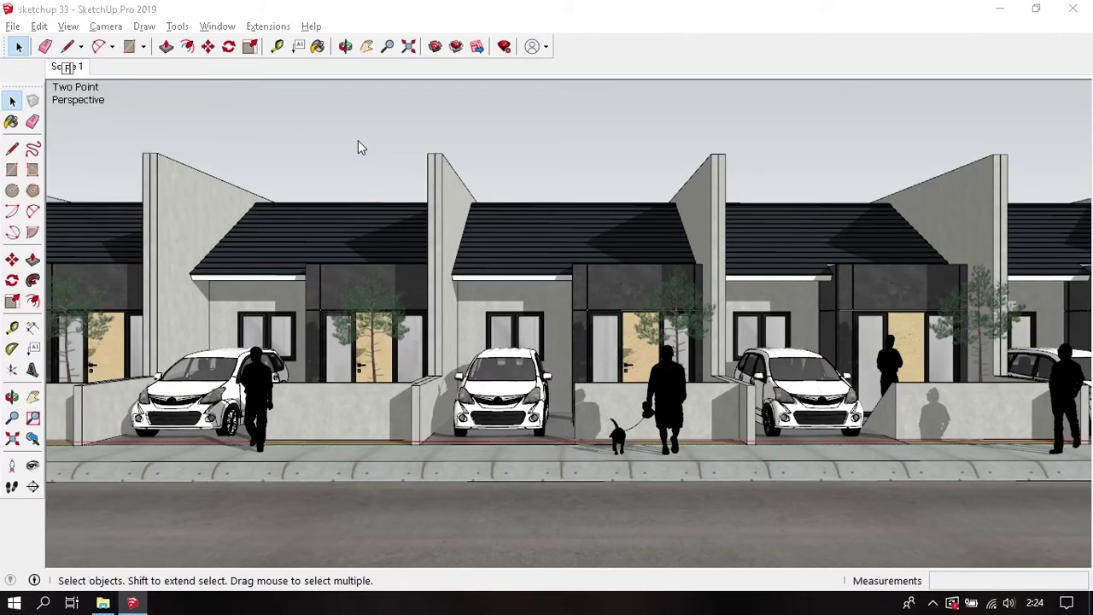
text(ront)
key(Return)
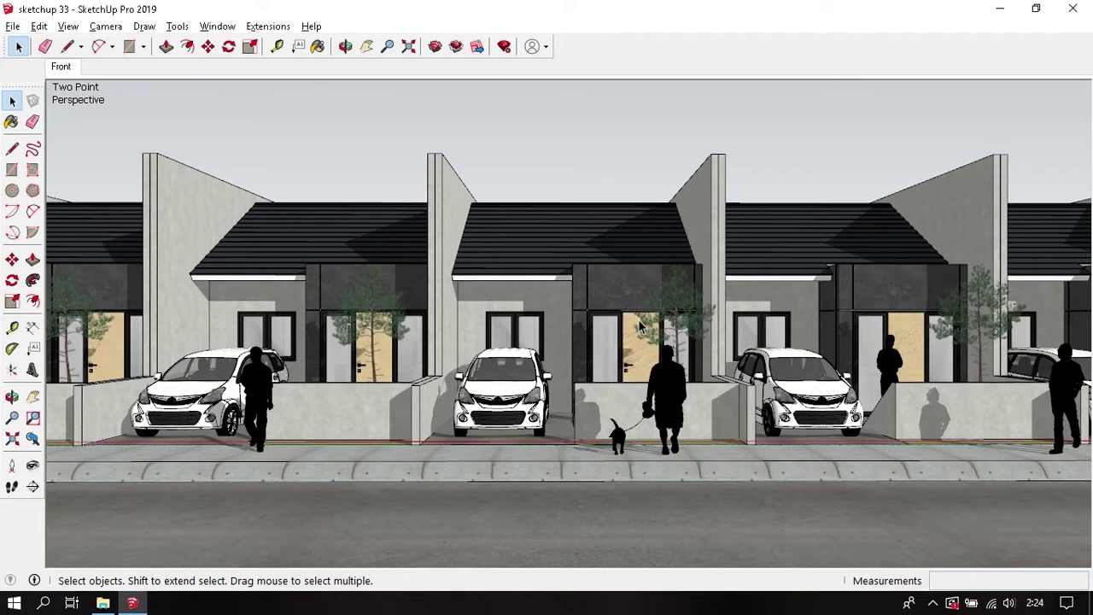
- Orbit to an angled view looking down the row of houses
key(o)
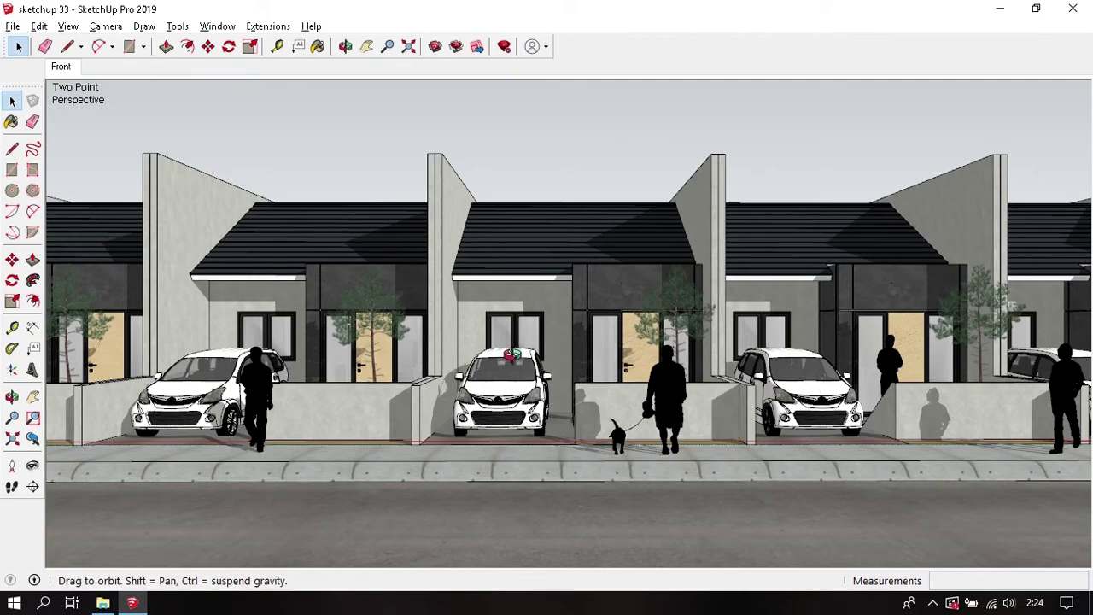
key(space)
middle_drag(556, 349, 567, 357)
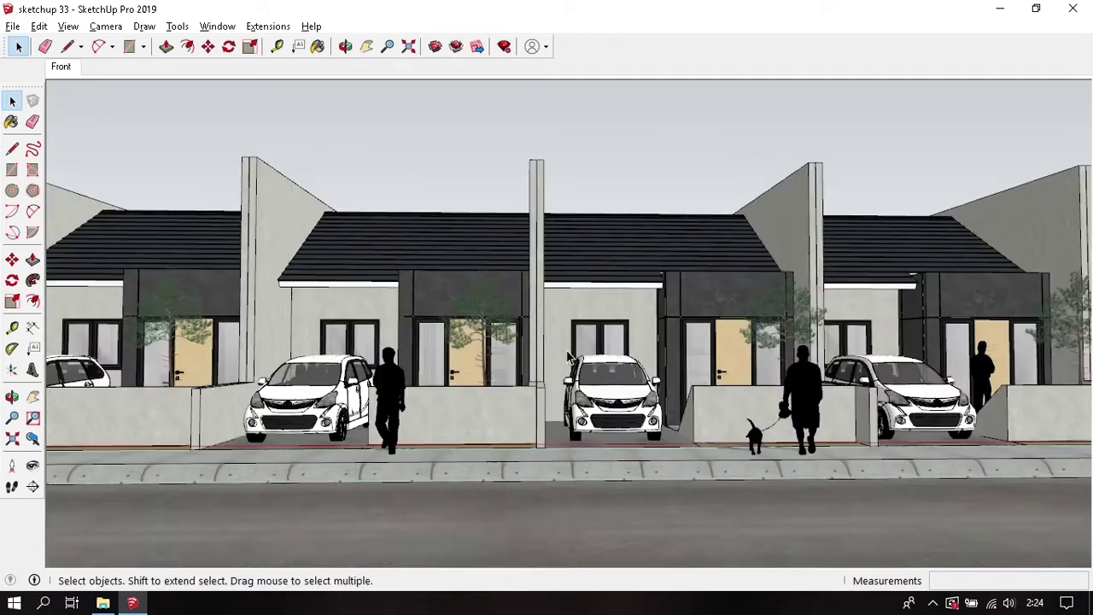
key(o)
mouse_move(570, 357)
mouse_down()
mouse_move(632, 373)
mouse_move(495, 379)
mouse_up()
key(space)
middle_drag(496, 379, 586, 388)
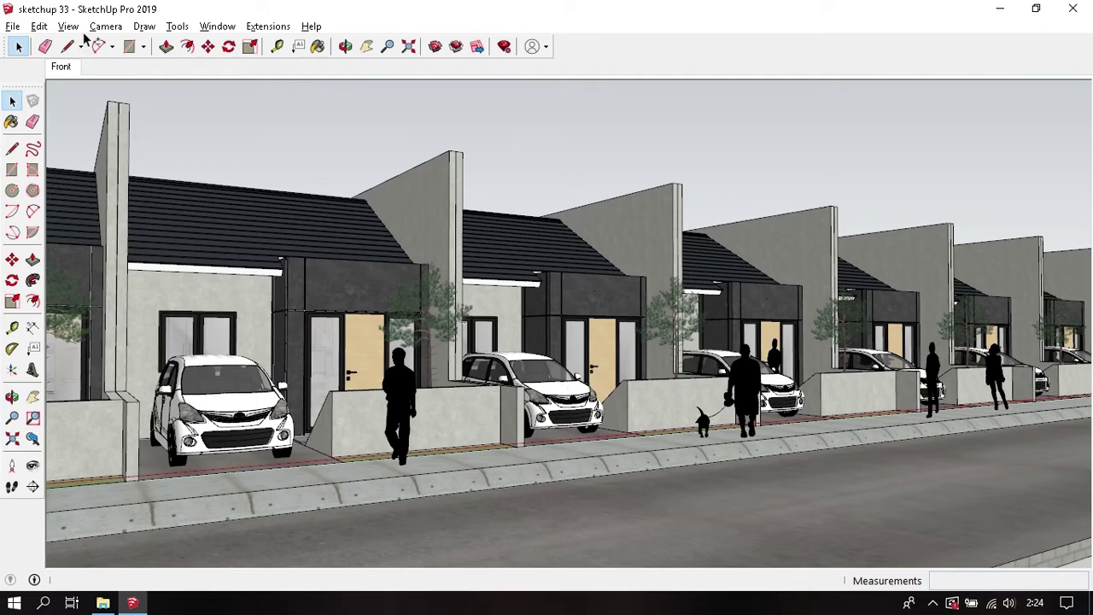
- Apply Two-Point Perspective, set eye height to 2100 mm, and walk slightly forward
click(105, 27)
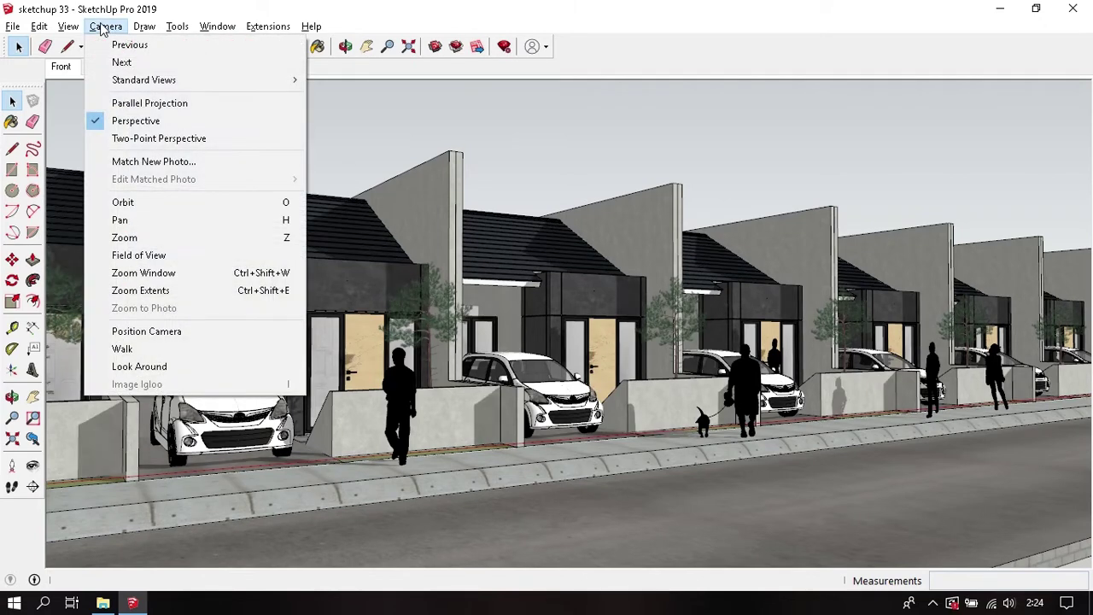
click(199, 142)
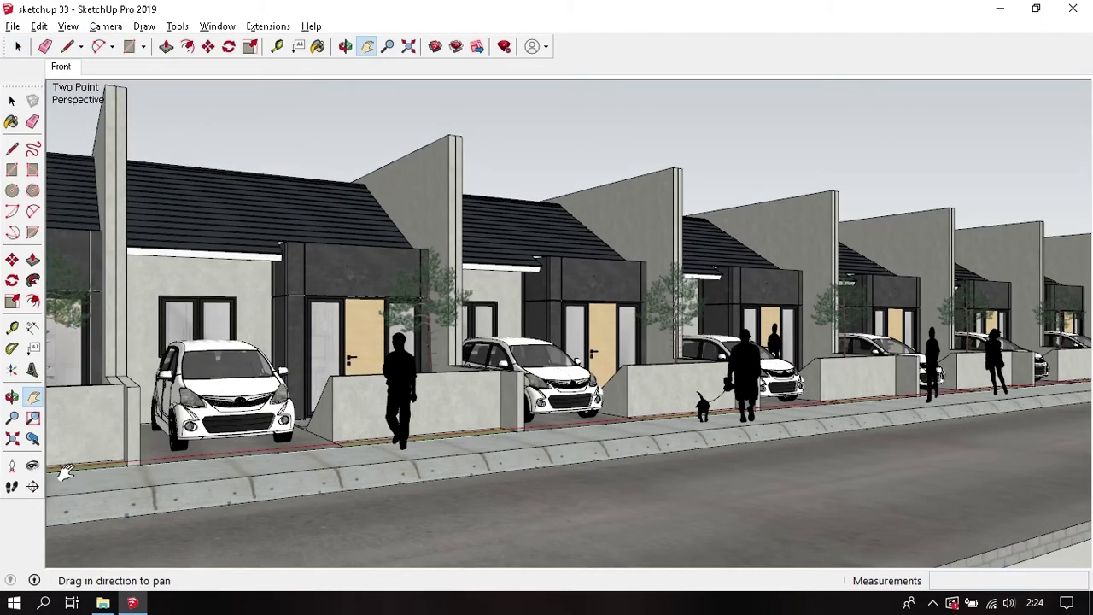
click(33, 466)
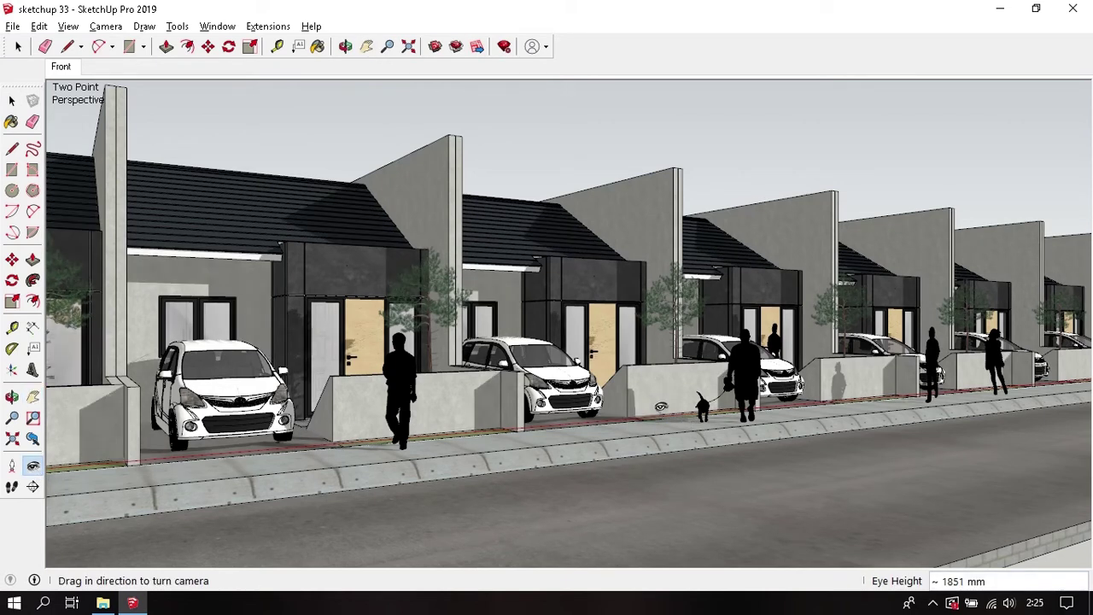
text(2100)
key(Return)
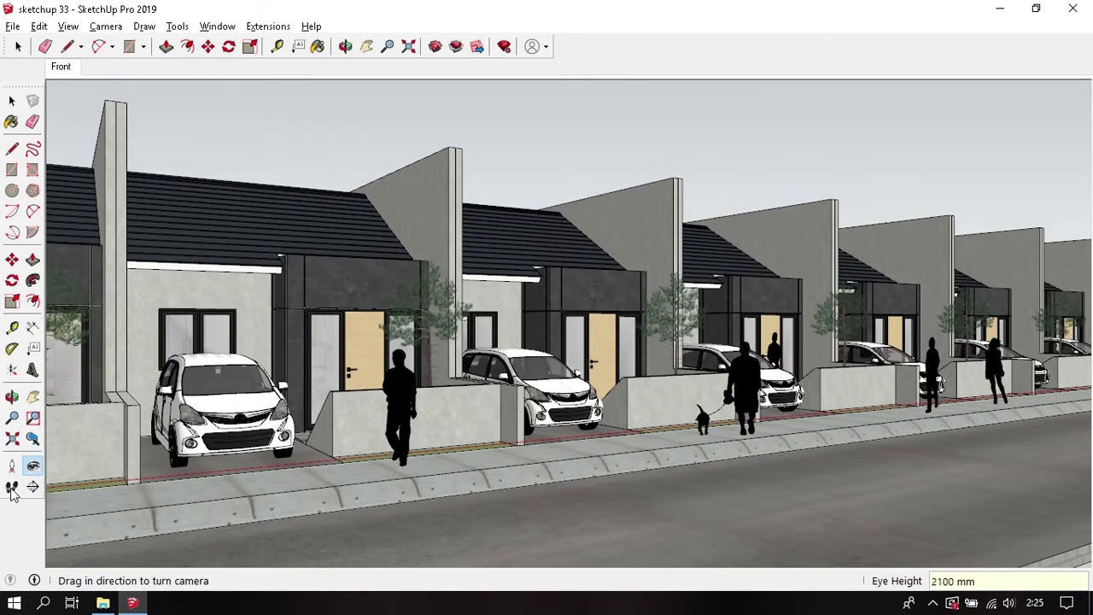
key(w)
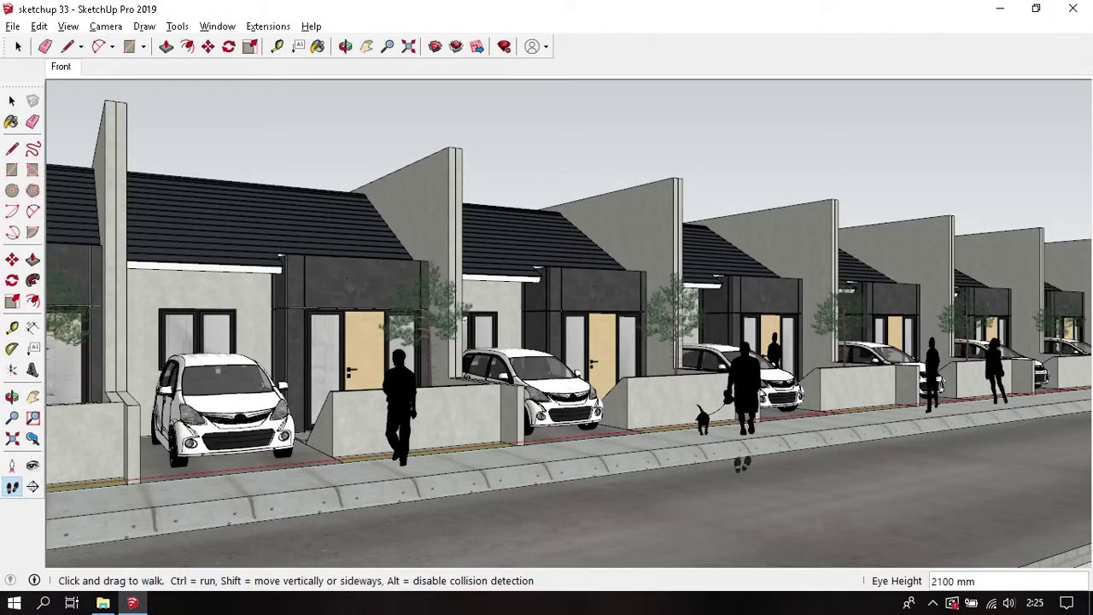
mouse_move(740, 477)
mouse_down()
mouse_move(761, 454)
mouse_move(745, 427)
mouse_up()
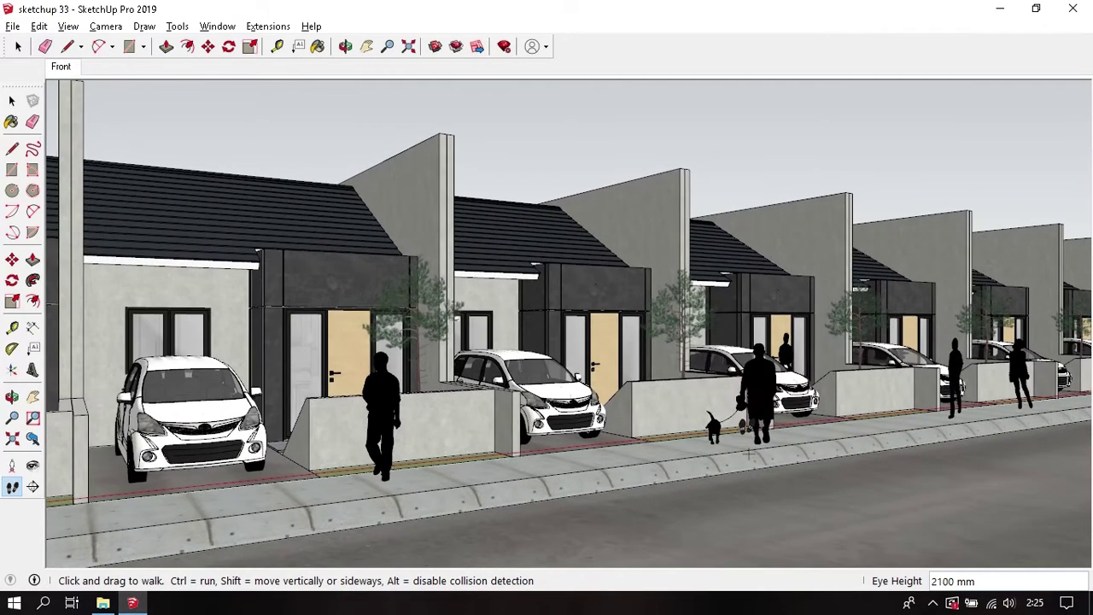
key(space)
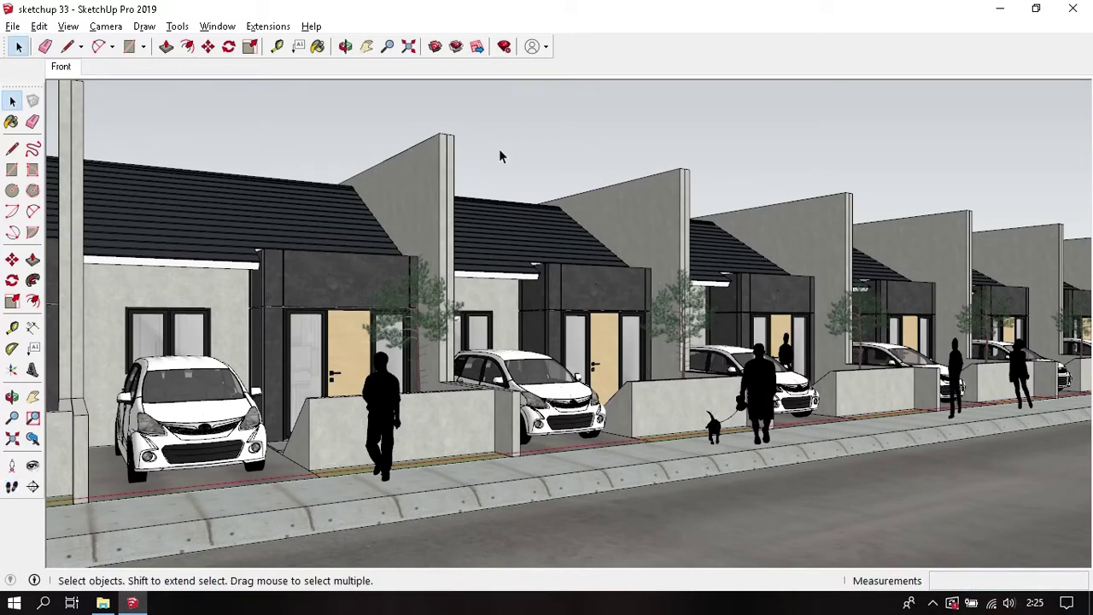
- Reapply Two-Point Perspective and add the current street view as Scene 2
click(106, 26)
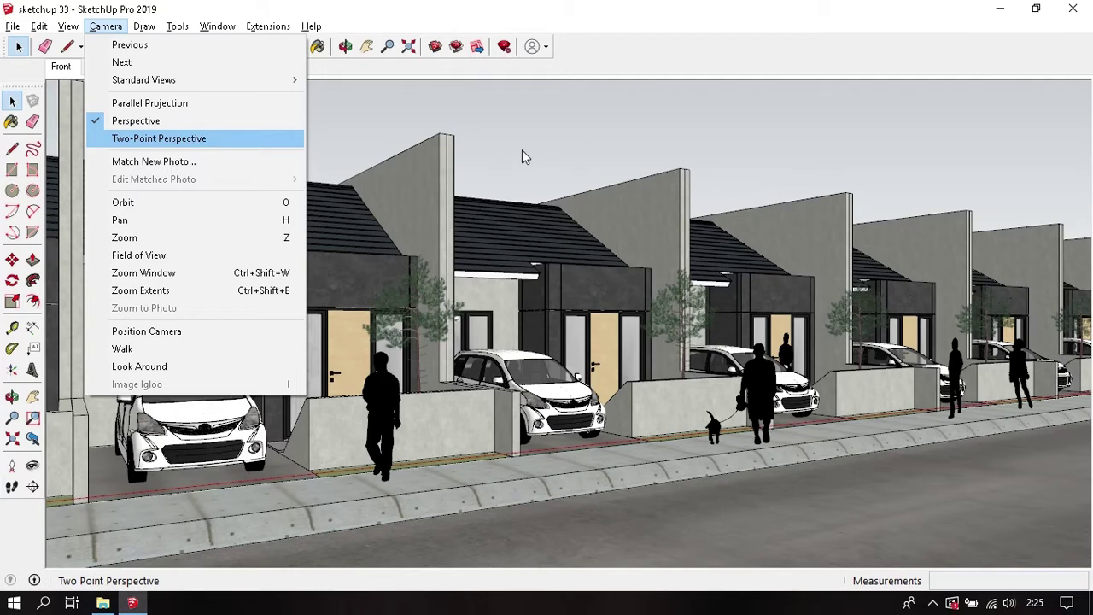
key(Return)
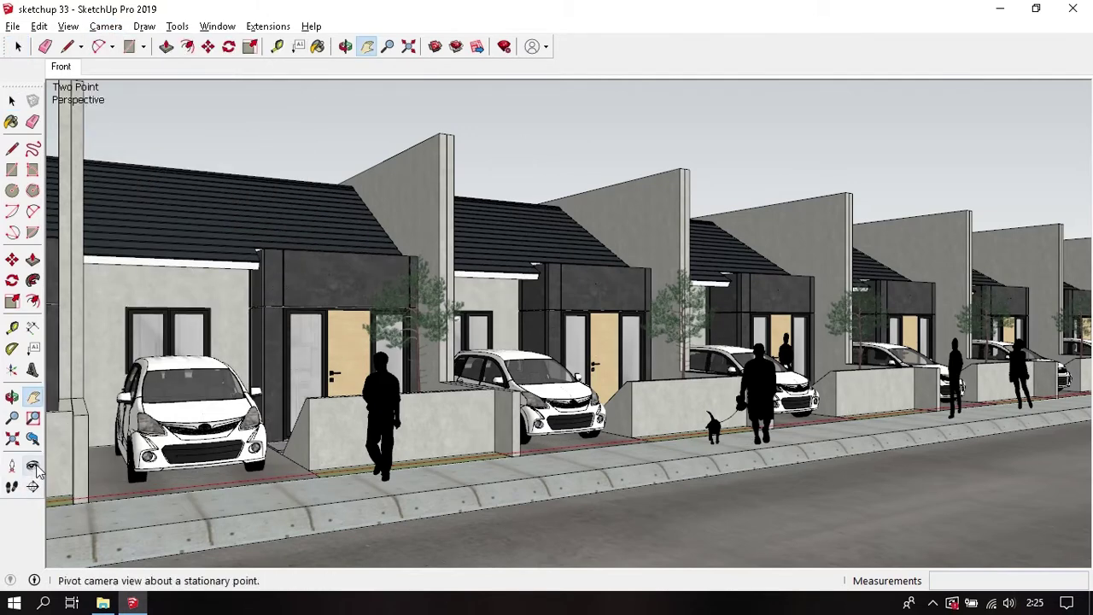
click(35, 470)
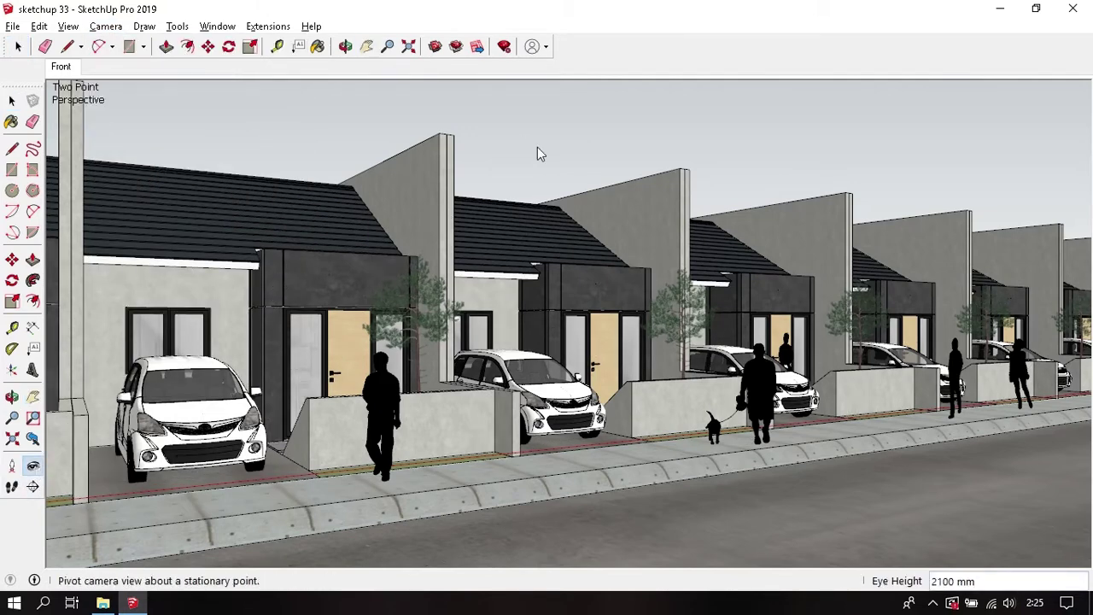
click(68, 26)
mouse_move(104, 295)
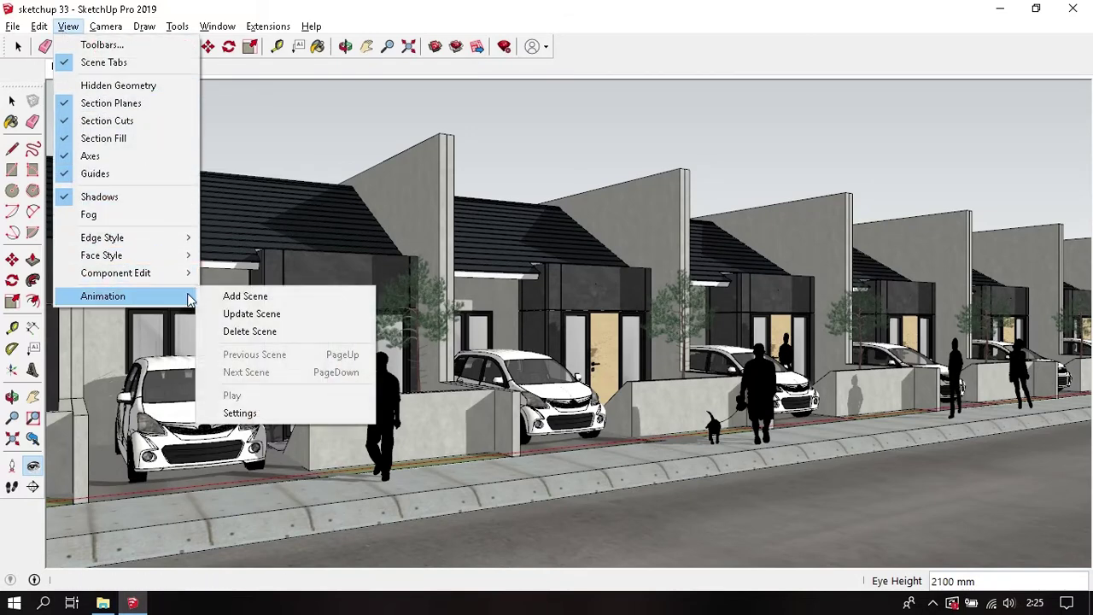
click(227, 296)
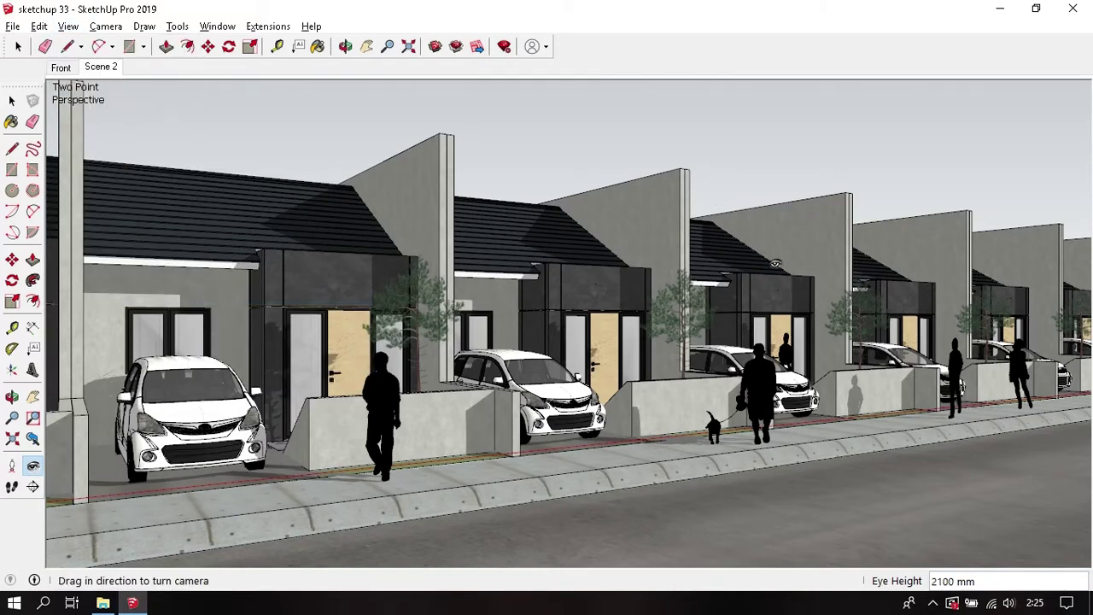
key(o)
drag(774, 264, 572, 281)
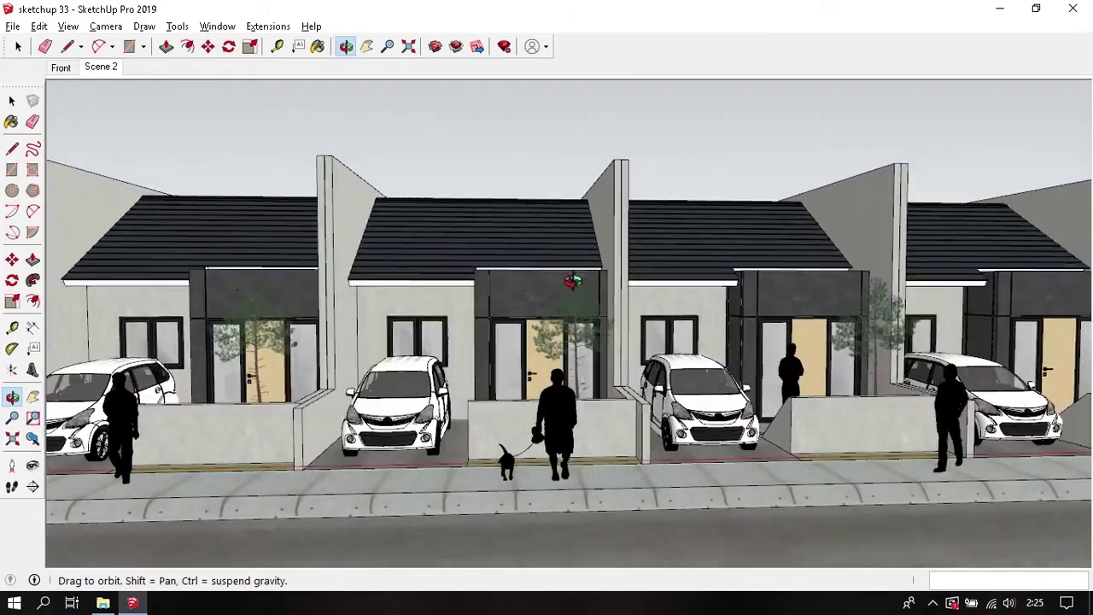
- Save an oblique two-point perspective street view at 2100 mm eye height as a new scene
middle_drag(572, 281, 453, 293)
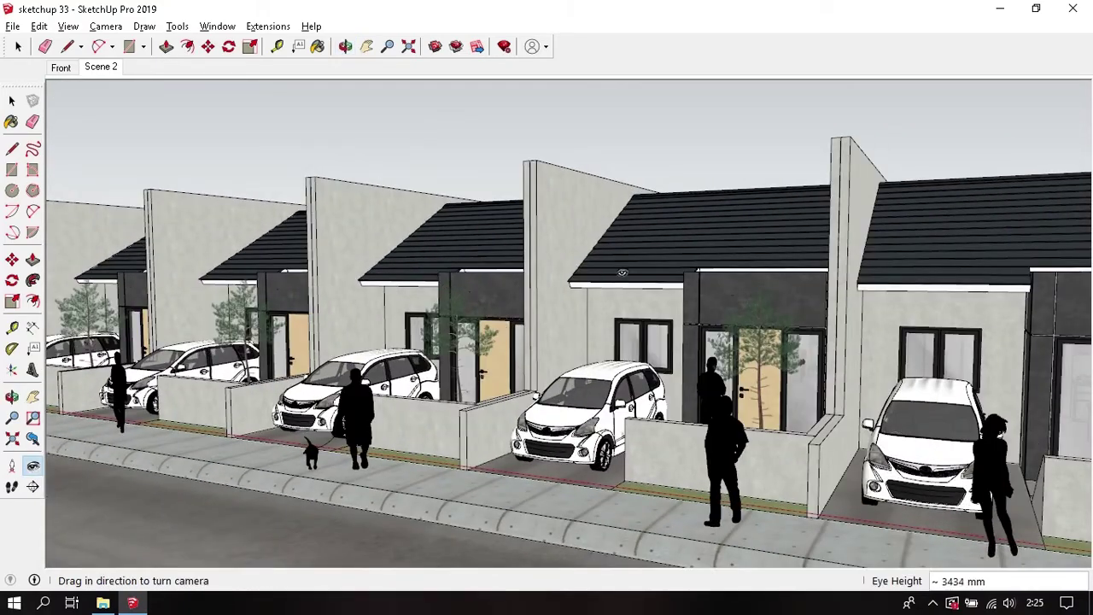
mouse_move(622, 273)
middle_down()
mouse_move(484, 282)
mouse_move(572, 301)
middle_up()
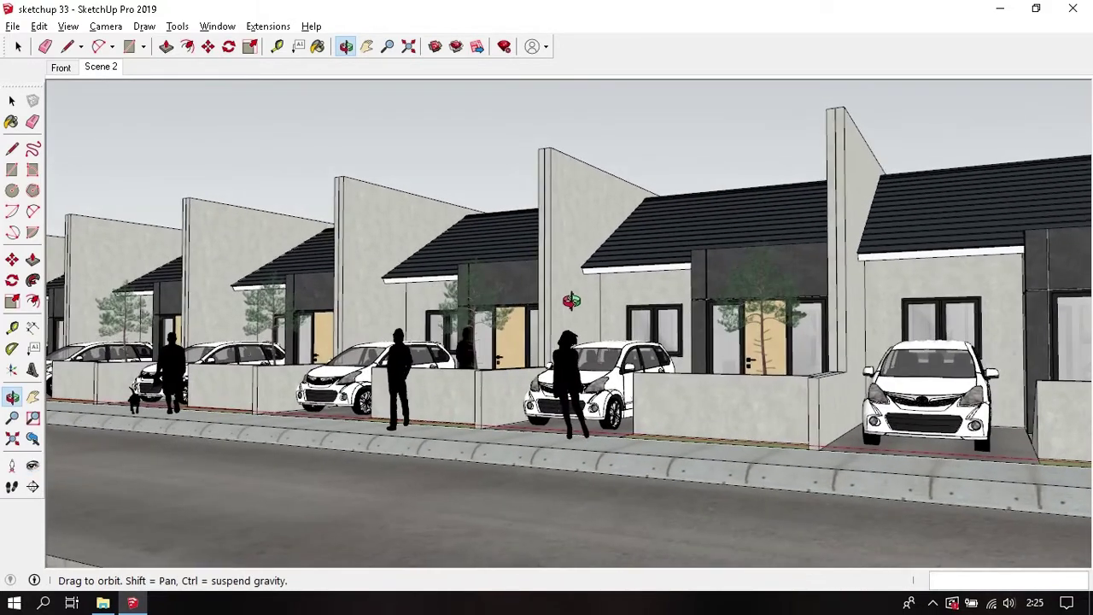
shift+middle_drag(571, 301, 544, 305)
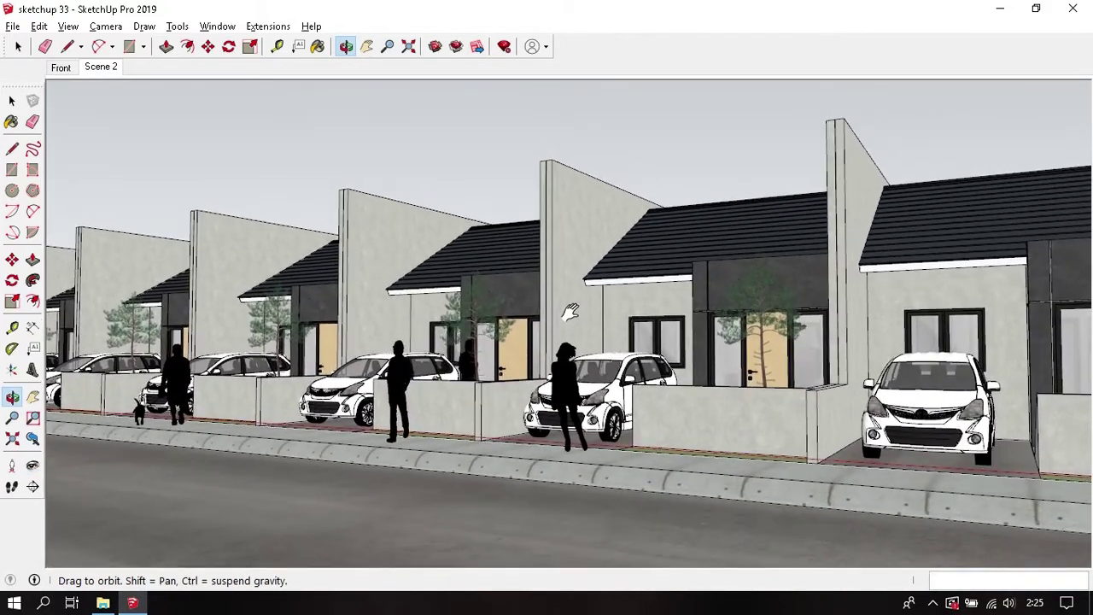
key(l)
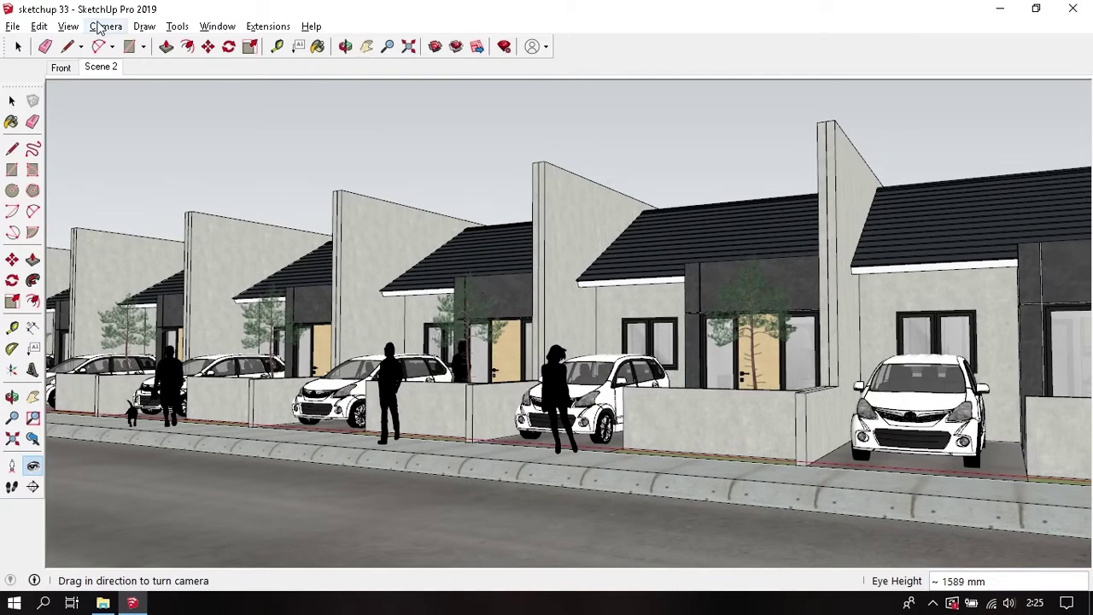
click(106, 25)
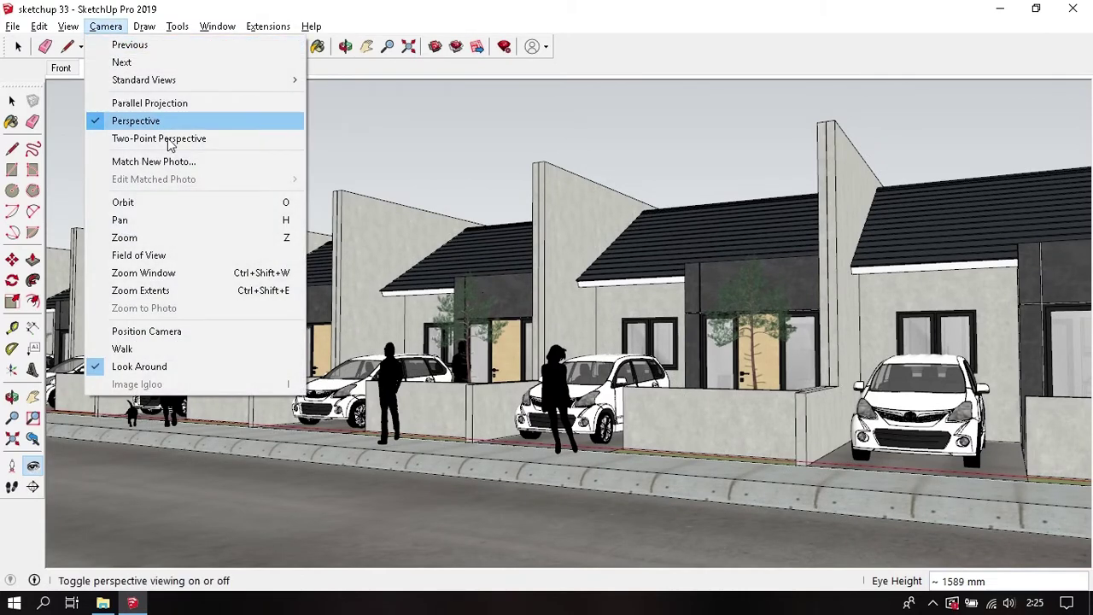
click(167, 138)
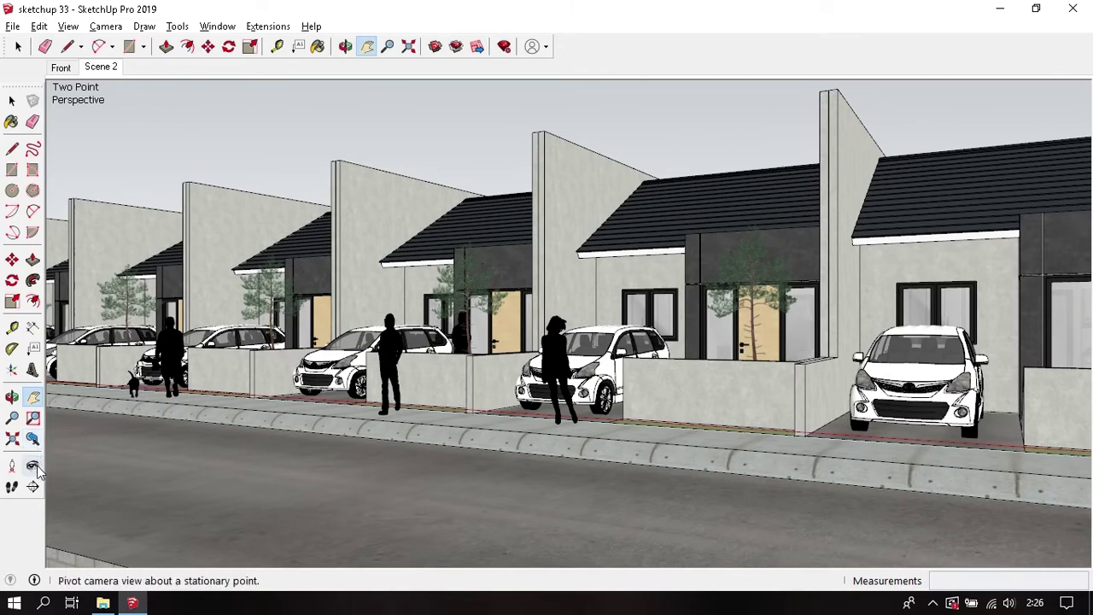
click(36, 470)
text(2100)
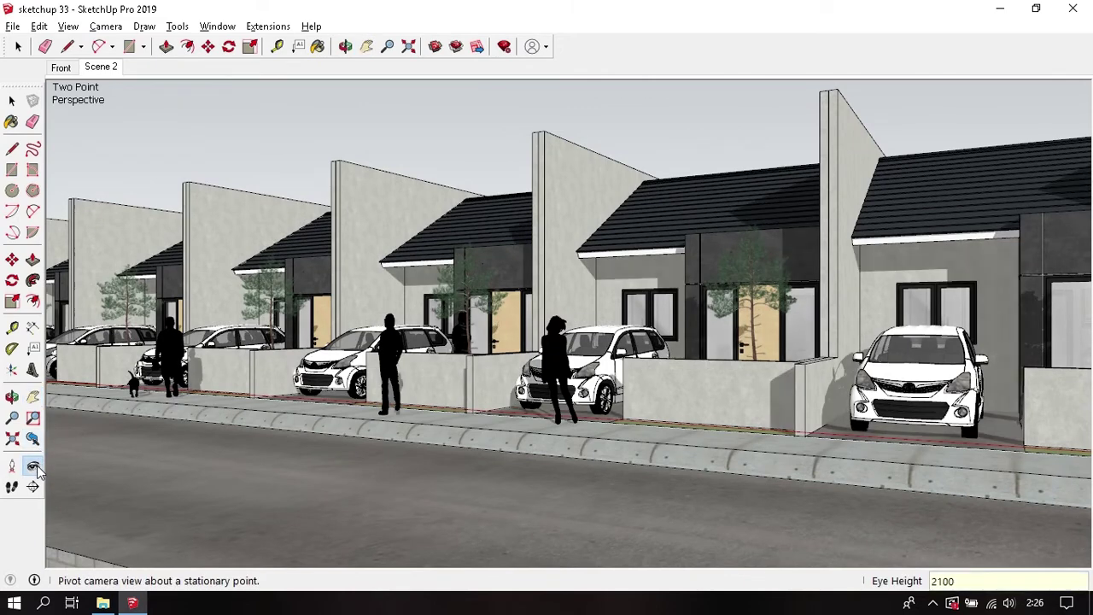
key(Return)
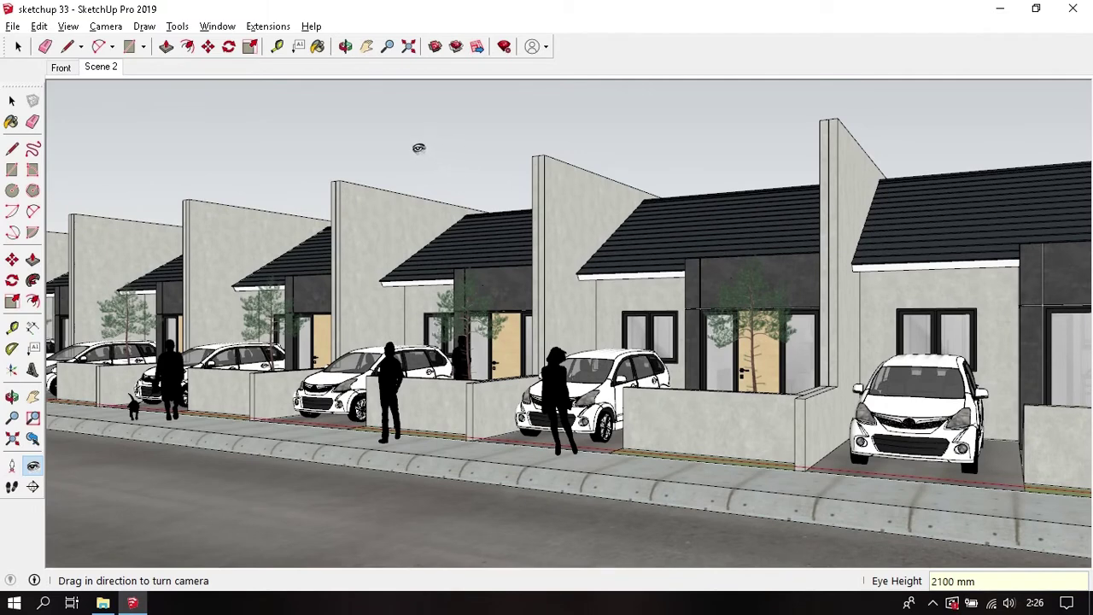
key(space)
click(67, 26)
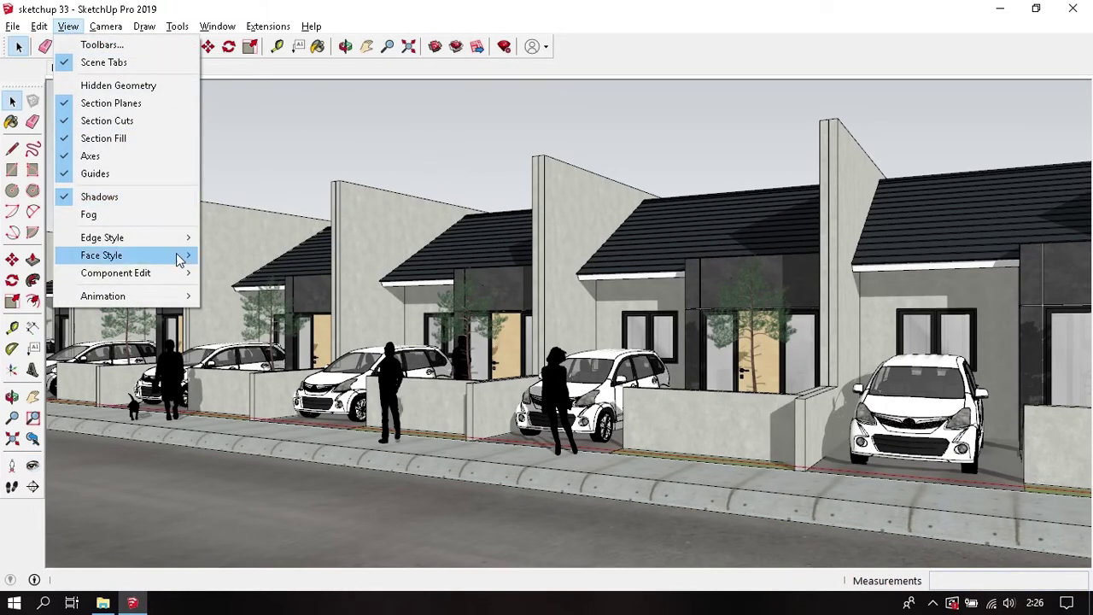
click(215, 299)
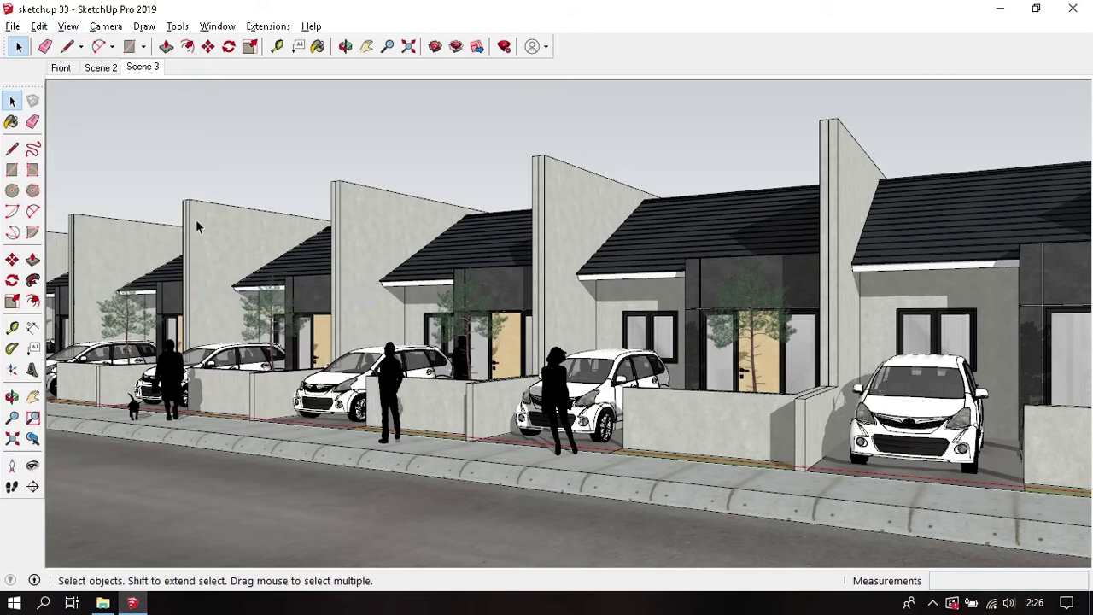
- Rename Scene 2 to Left and Scene 3 to Right, then return to the Front scene
right_click(96, 75)
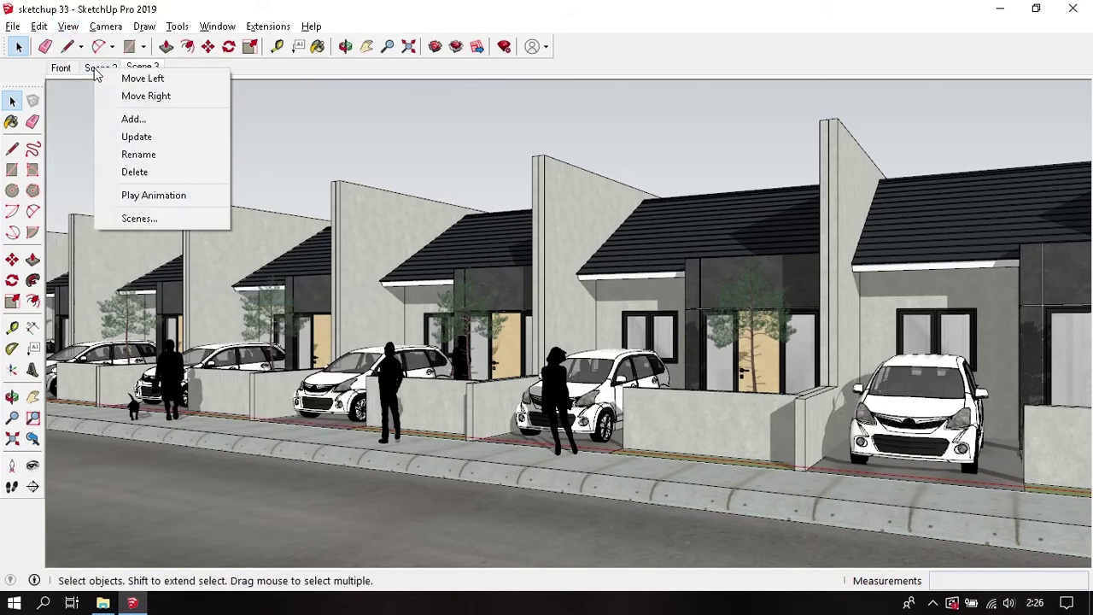
click(158, 156)
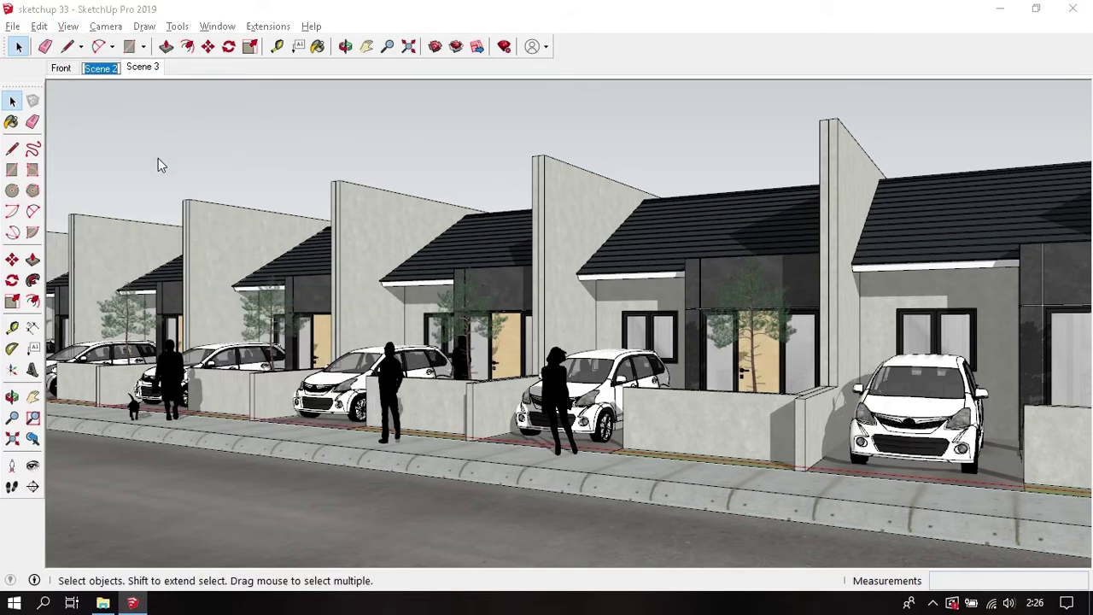
text(Left)
key(Return)
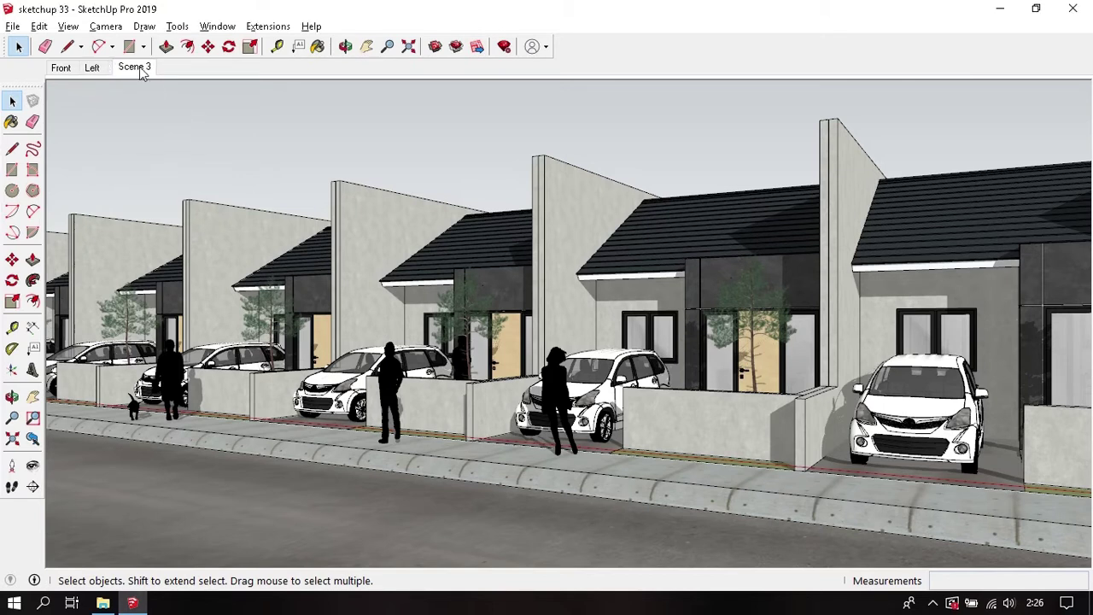
right_click(138, 68)
click(188, 149)
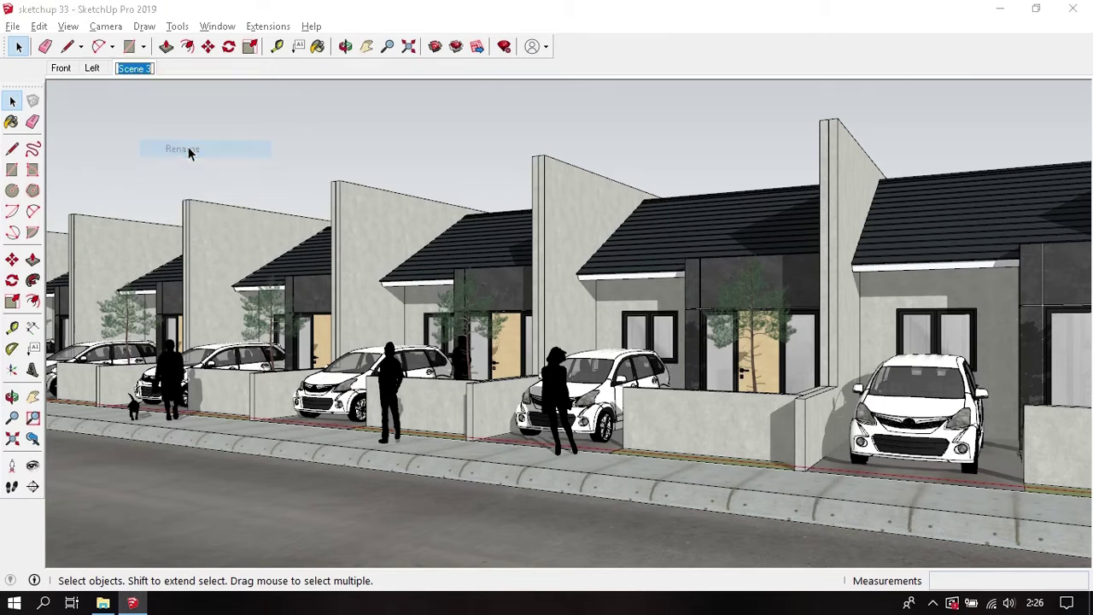
text(Right)
key(Return)
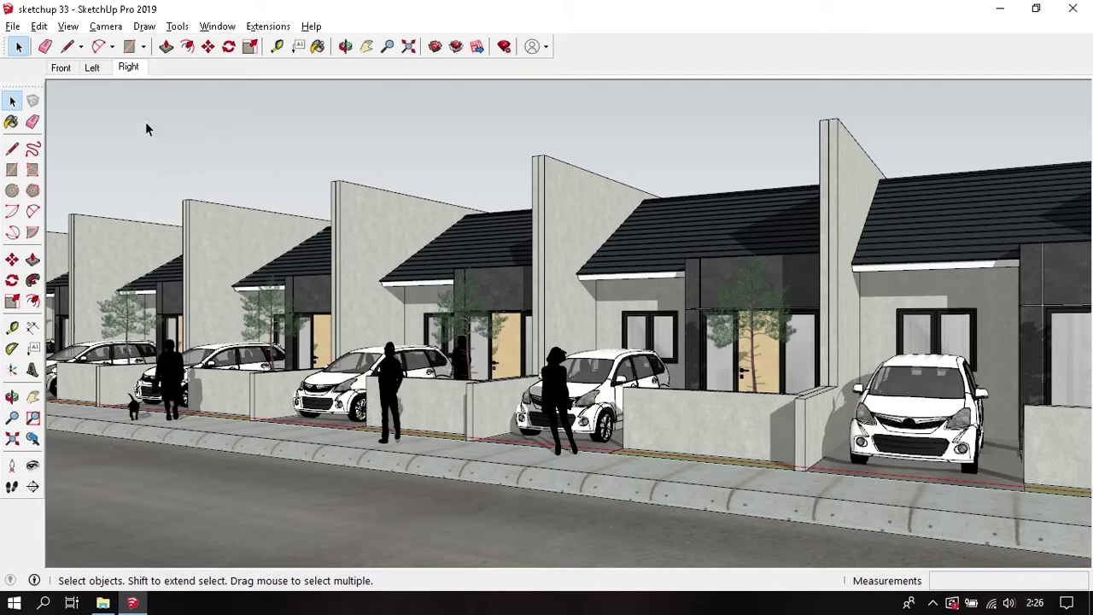
click(61, 68)
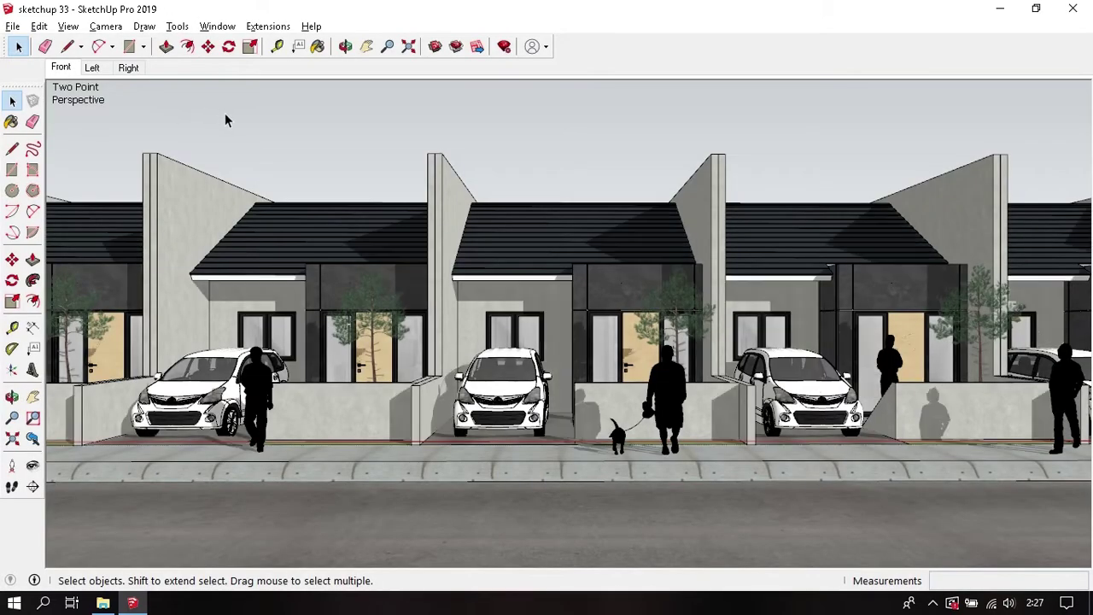
- Start a 2D graphic export to the Desktop with the file name 'front'
click(13, 26)
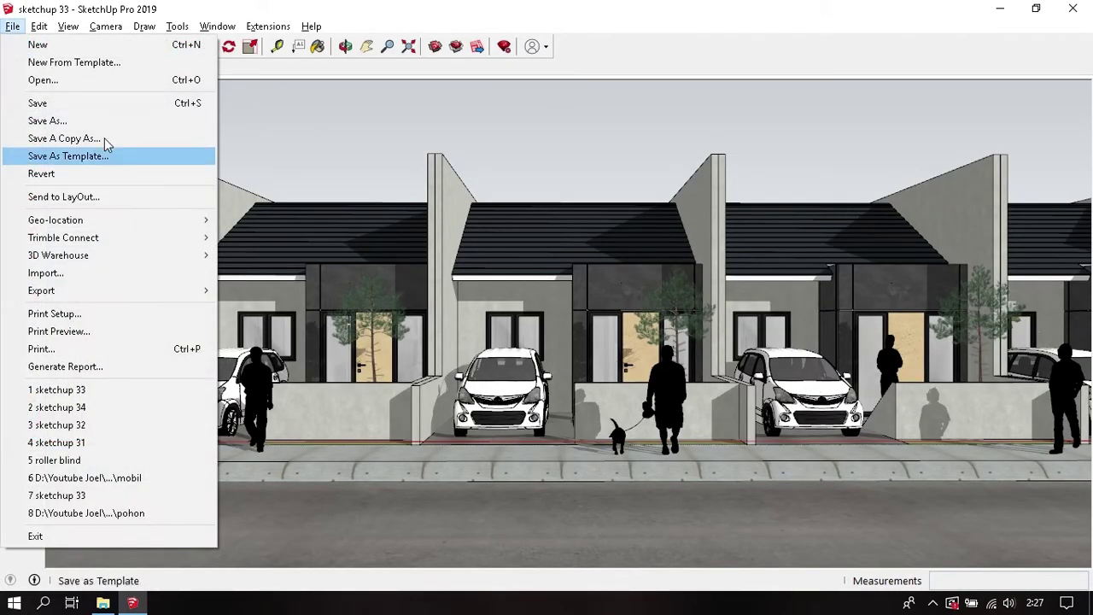
mouse_move(41, 291)
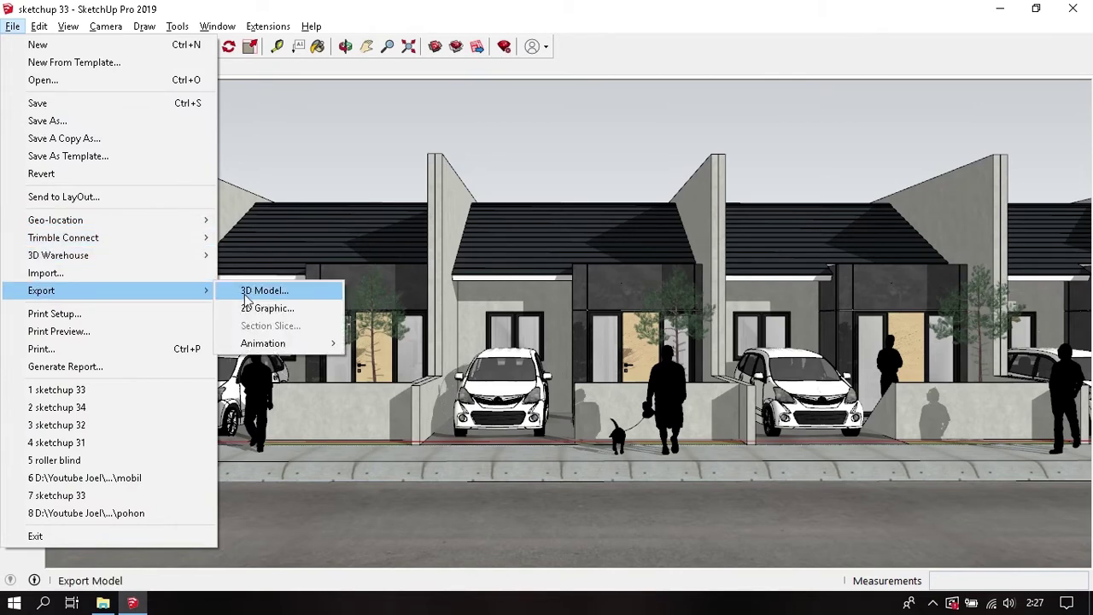
click(267, 308)
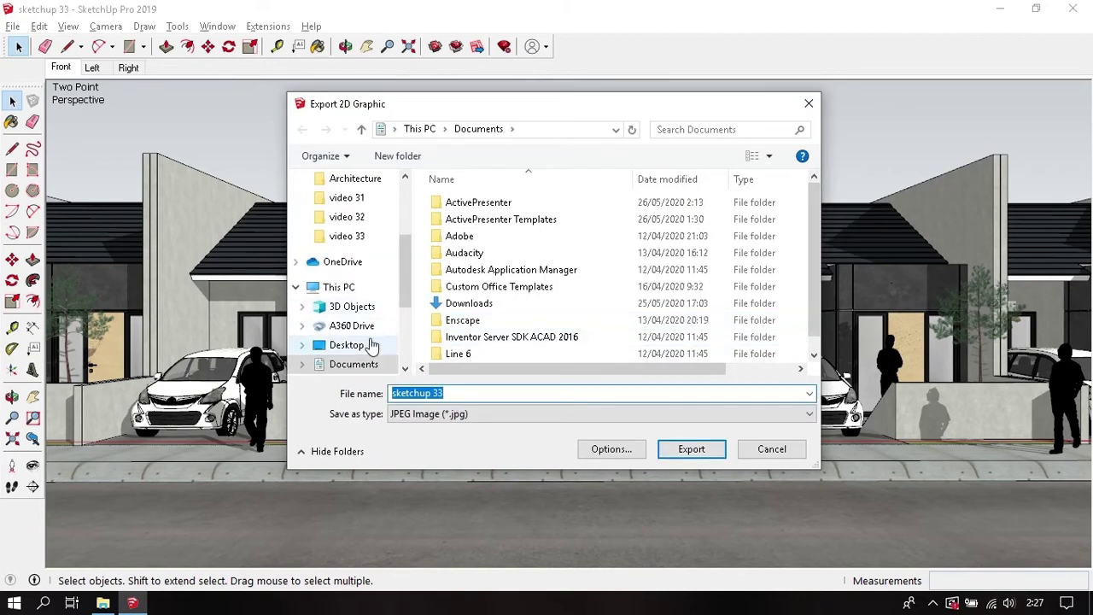
click(344, 345)
click(504, 393)
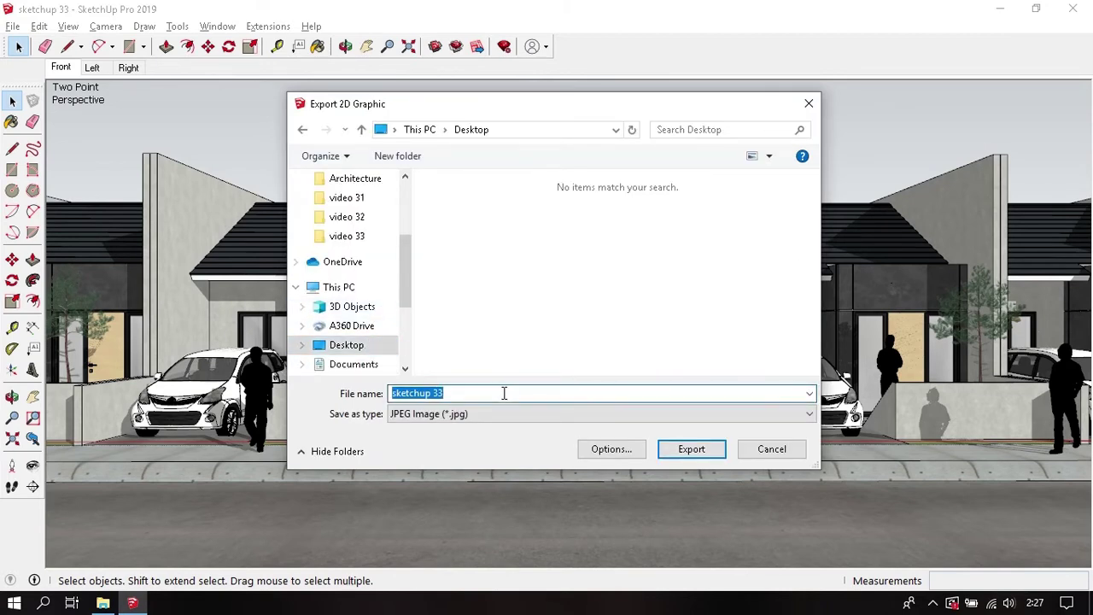
text(fronte)
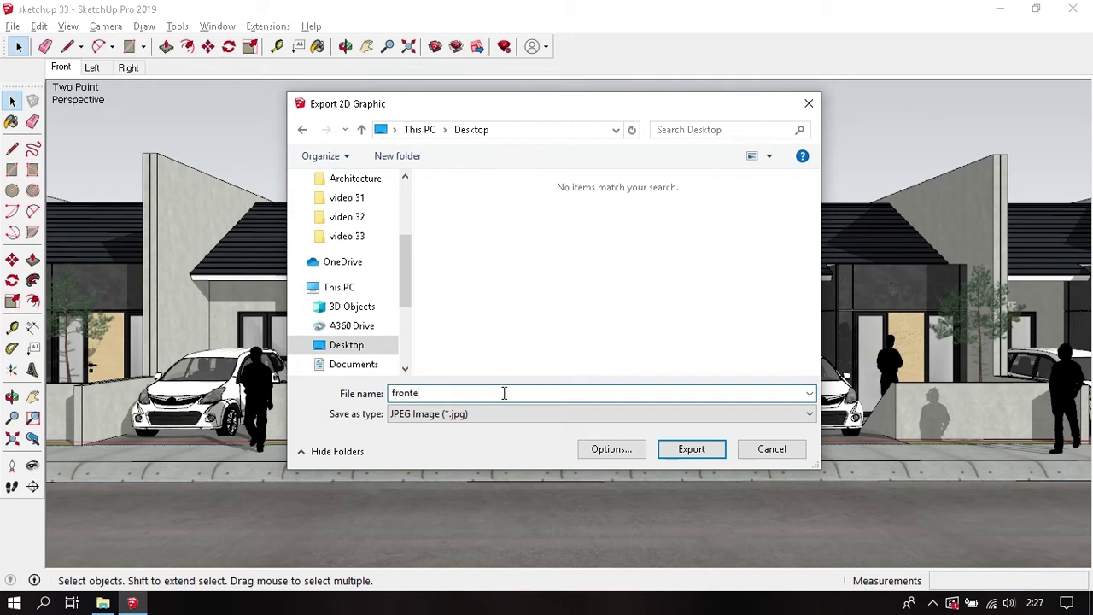
key(BackSpace)
- Keep JPEG as the format, accept the image size and quality options, and export
click(451, 417)
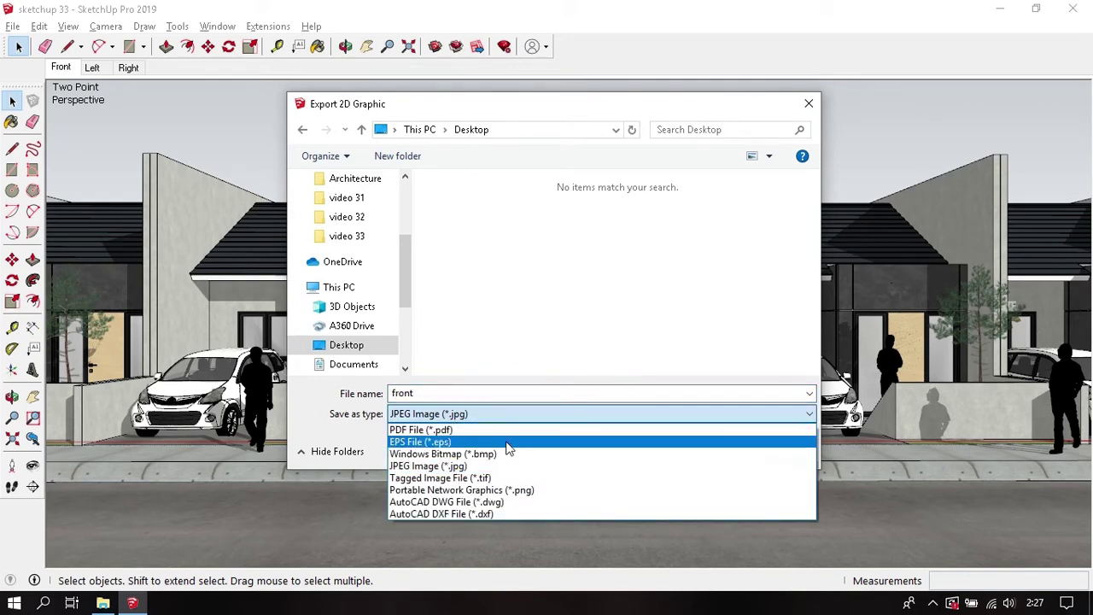
key(Up)
key(Up)
key(Up)
key(Down)
key(Down)
key(Down)
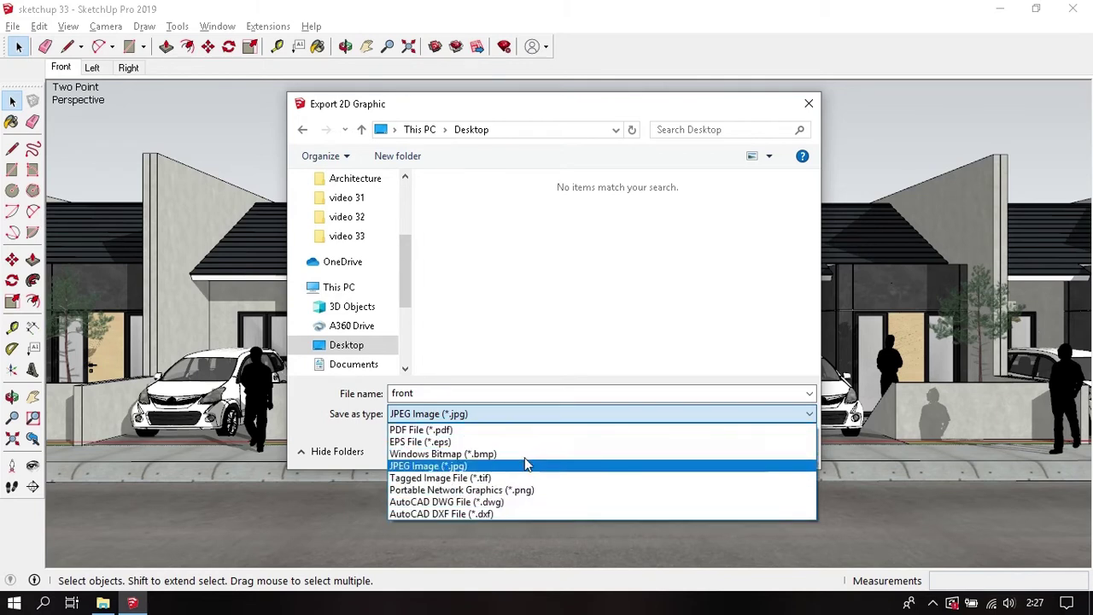
key(Down)
key(Down)
key(Down)
click(523, 466)
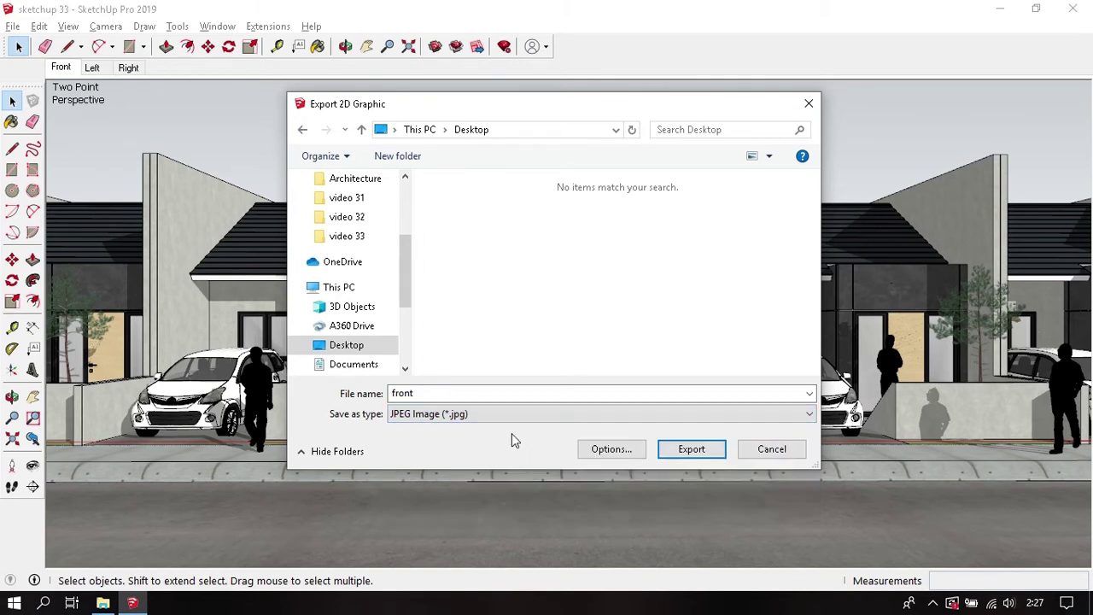
click(620, 452)
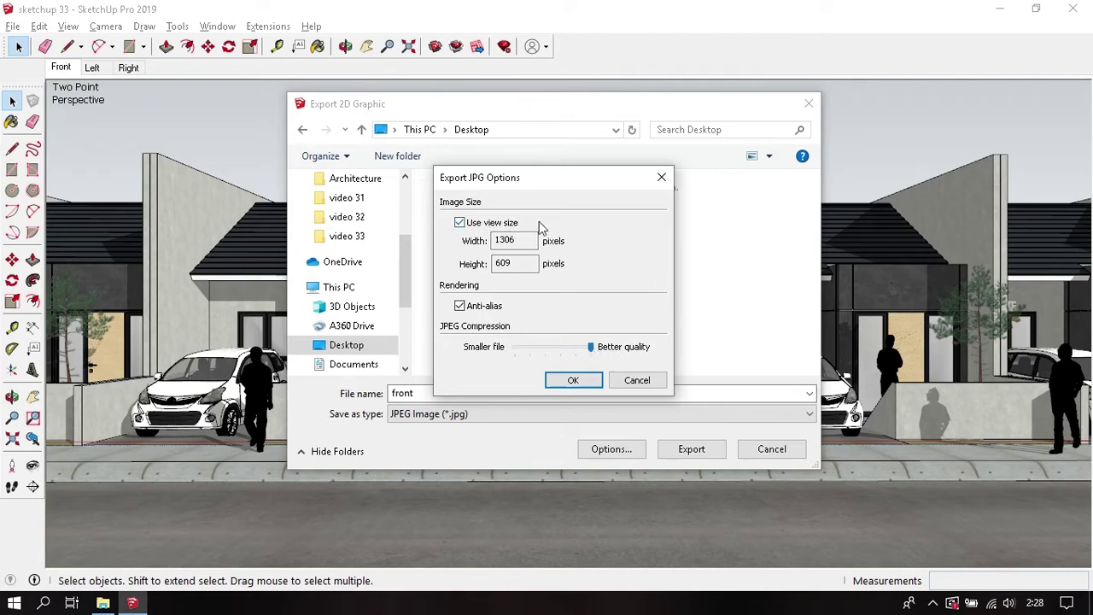
click(566, 381)
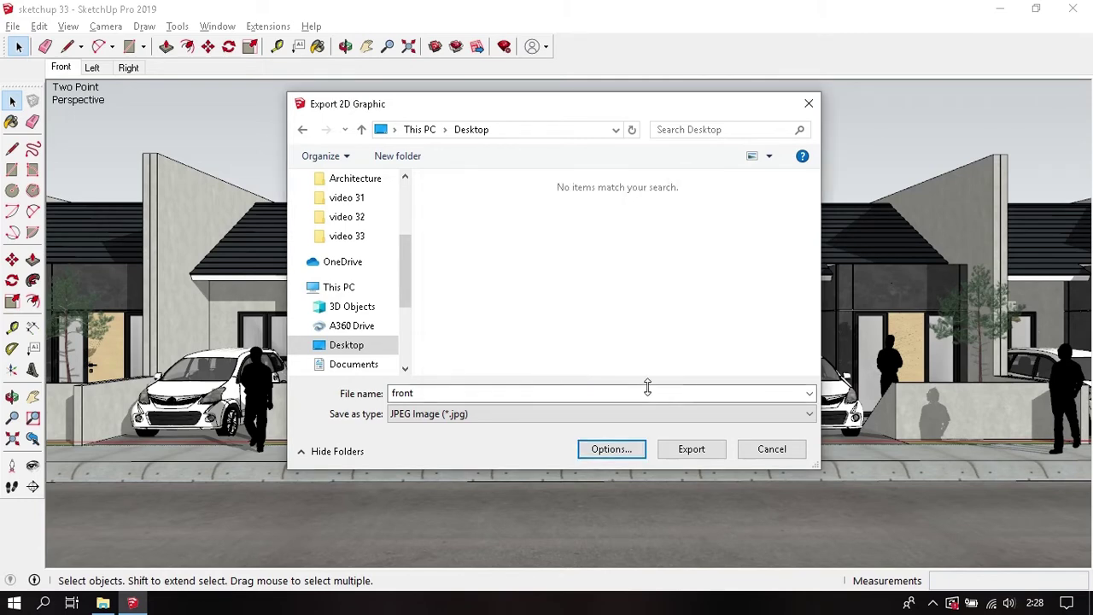
click(692, 449)
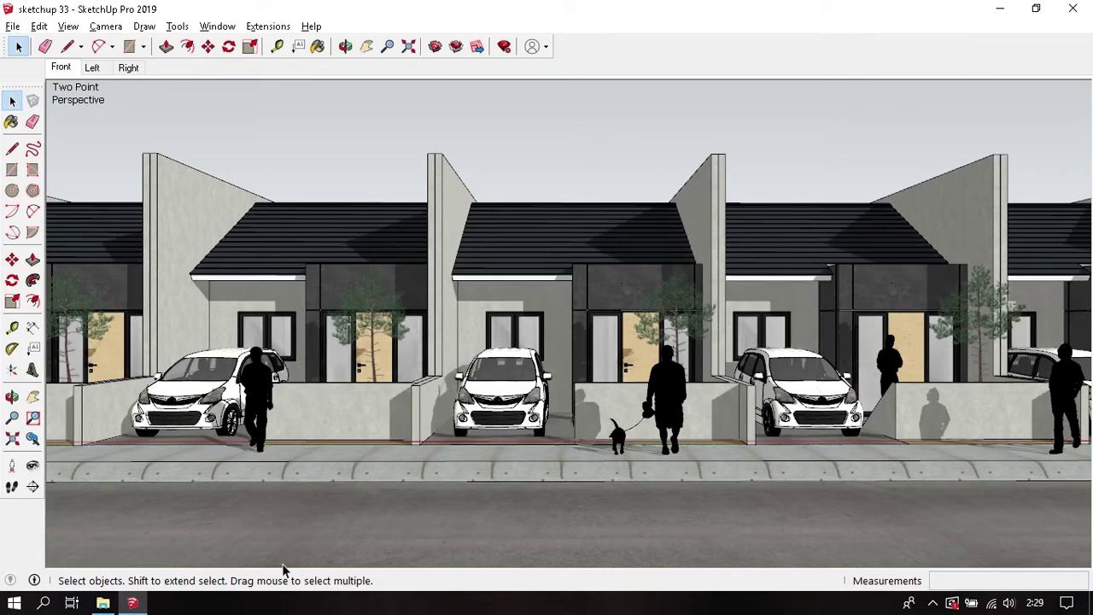
- Minimize SketchUp and open front.jpg from the Desktop to check the rendering
click(129, 605)
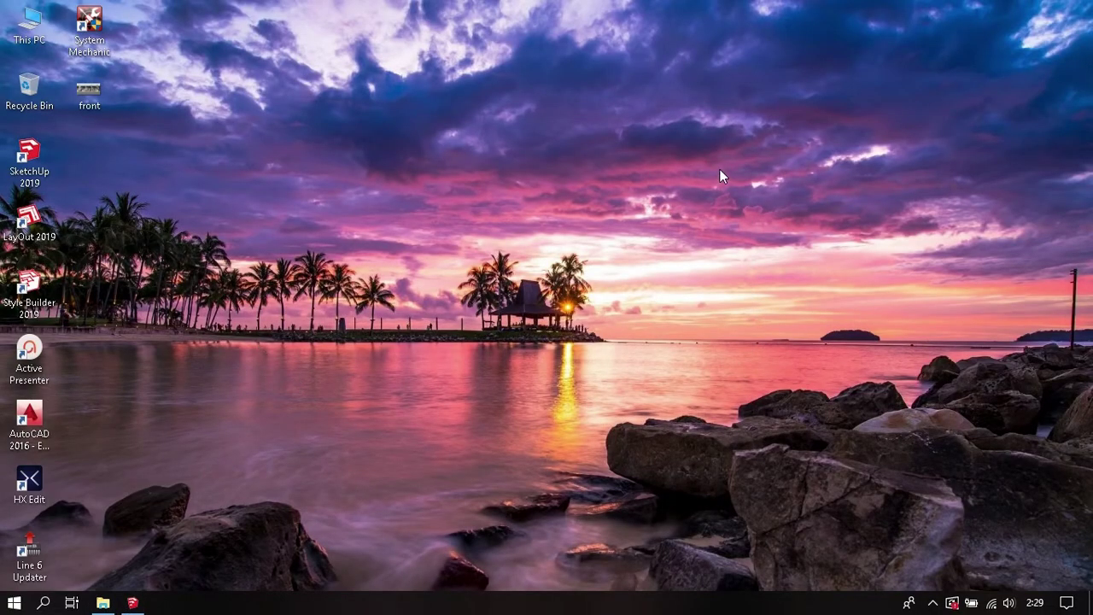
double_click(98, 85)
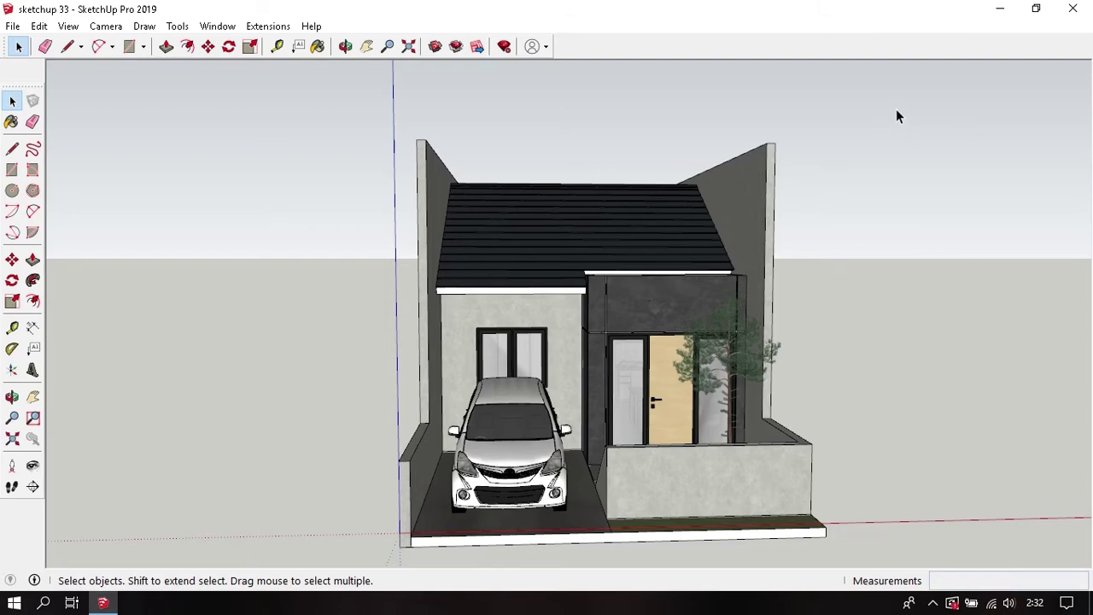
- Box-select the entire house and make it a single group
middle_drag(884, 124, 842, 240)
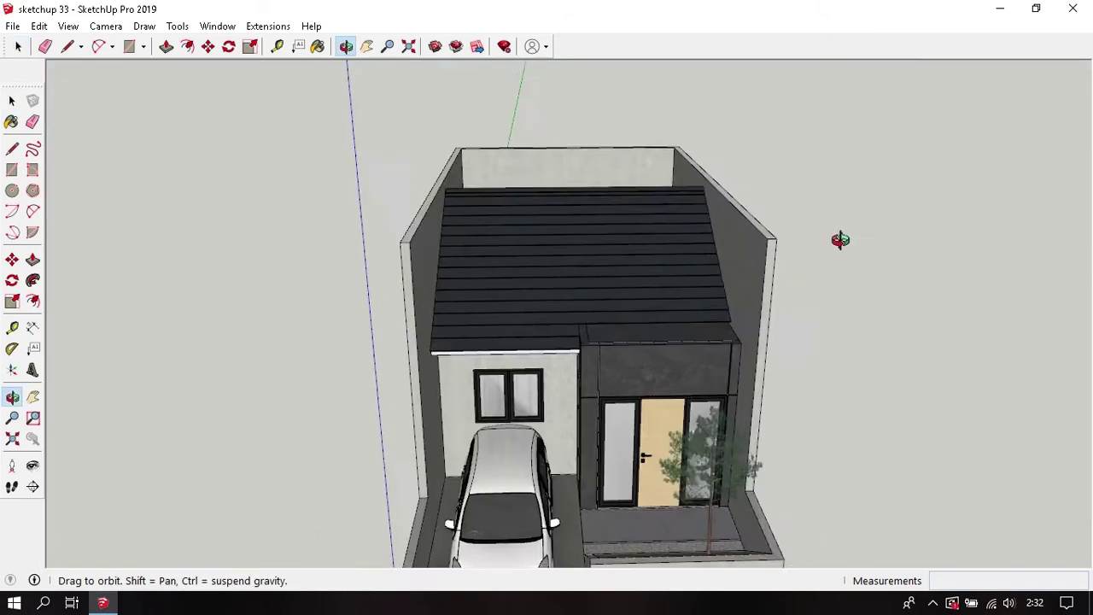
scroll(680, 114, down, 3)
mouse_move(405, 114)
mouse_down()
mouse_move(715, 387)
mouse_move(710, 357)
mouse_up()
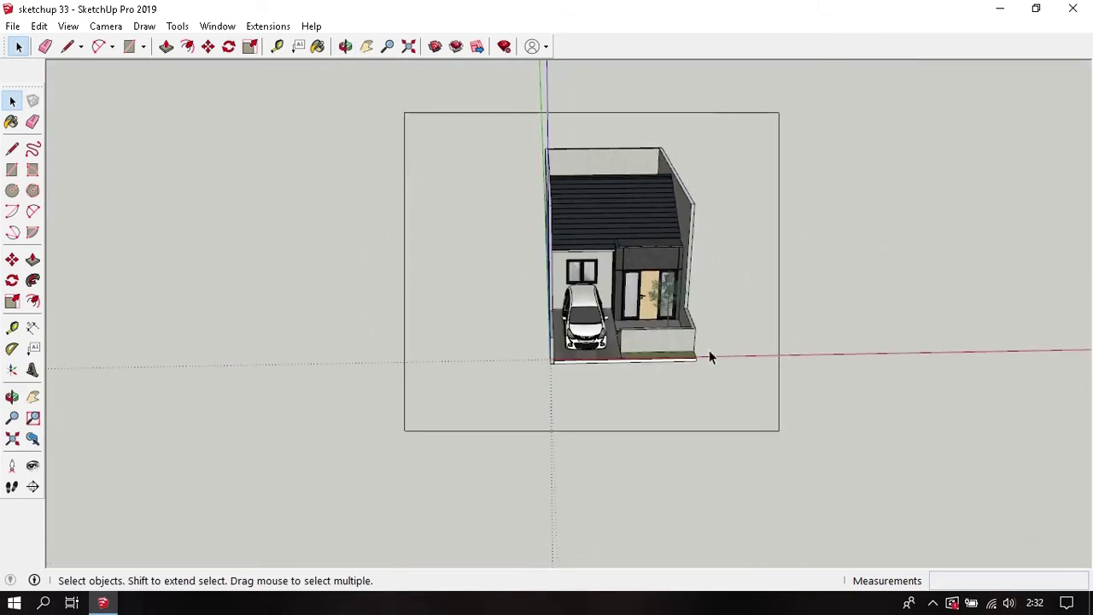
drag(634, 238, 634, 238)
right_click(633, 238)
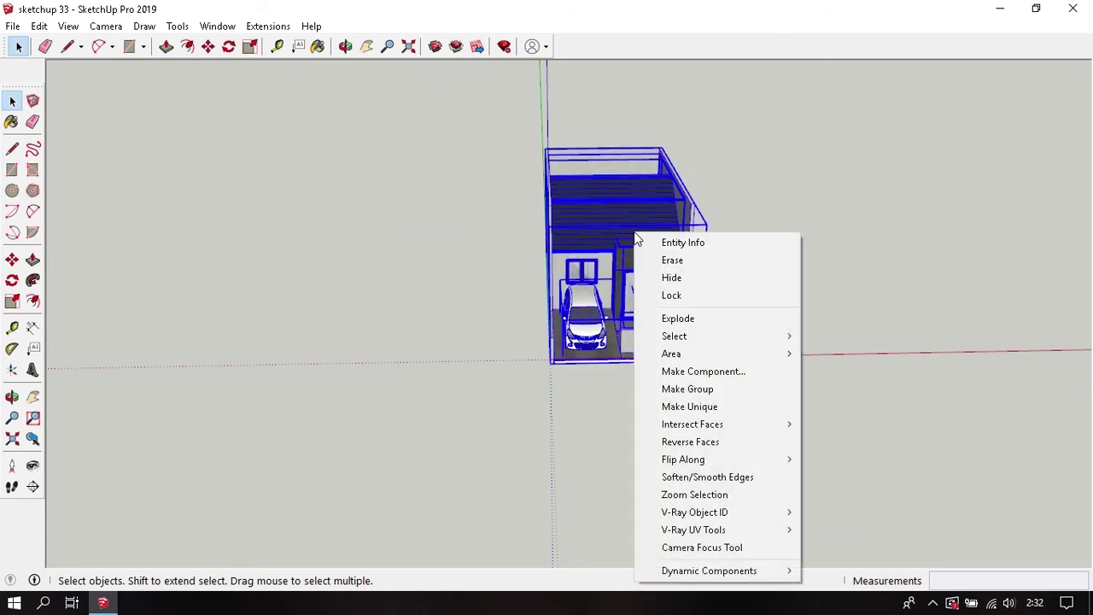
click(765, 387)
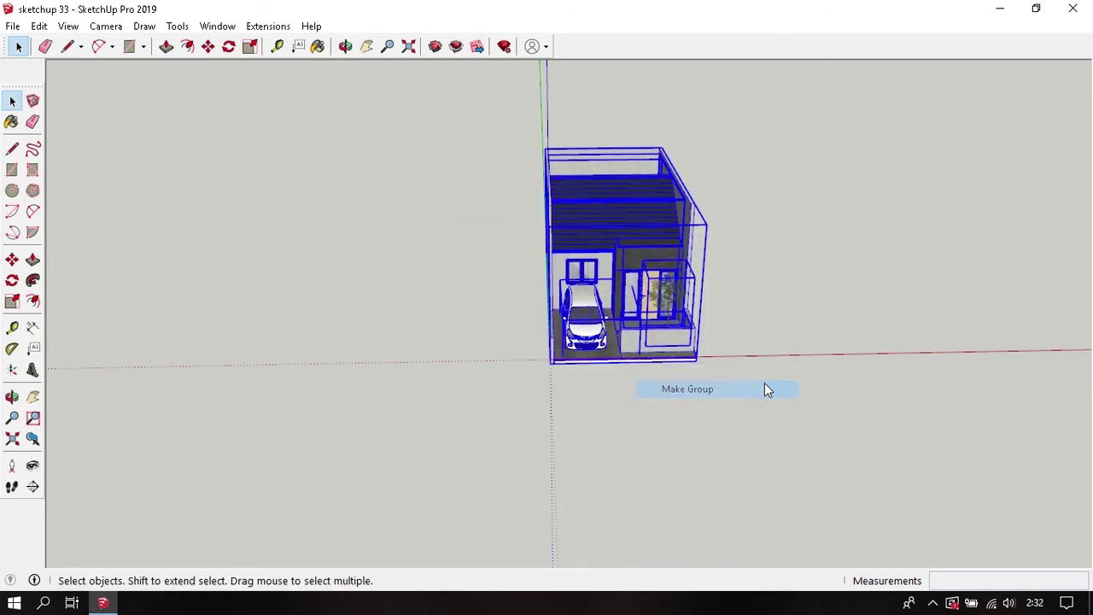
click(761, 249)
- Ctrl-move a copy of the grouped house to a spot away from the original
middle_drag(507, 276, 527, 273)
click(528, 273)
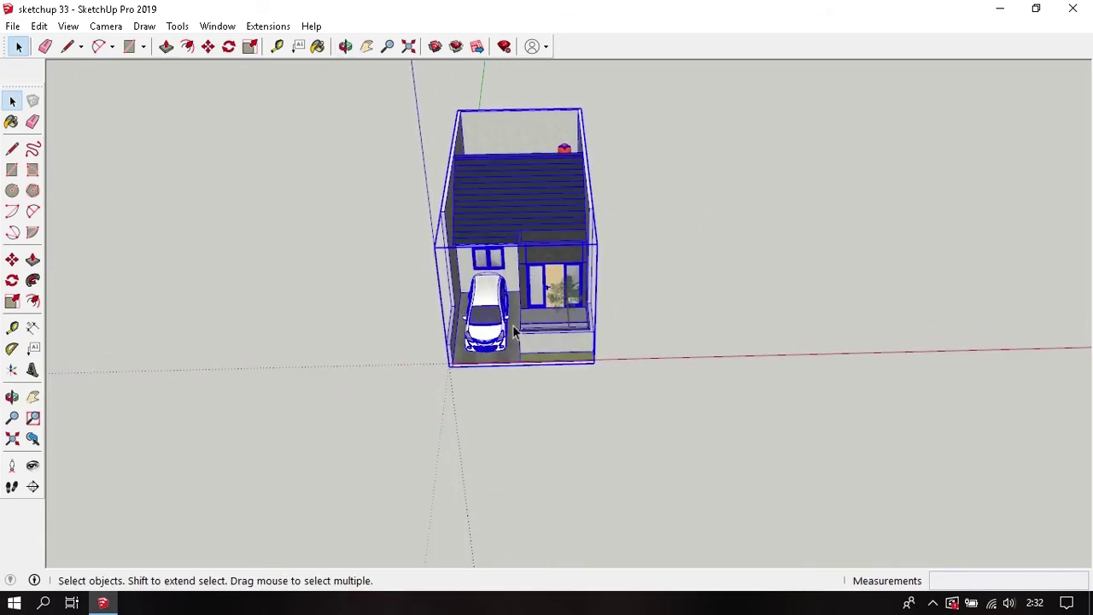
key(m)
middle_drag(737, 226, 504, 429)
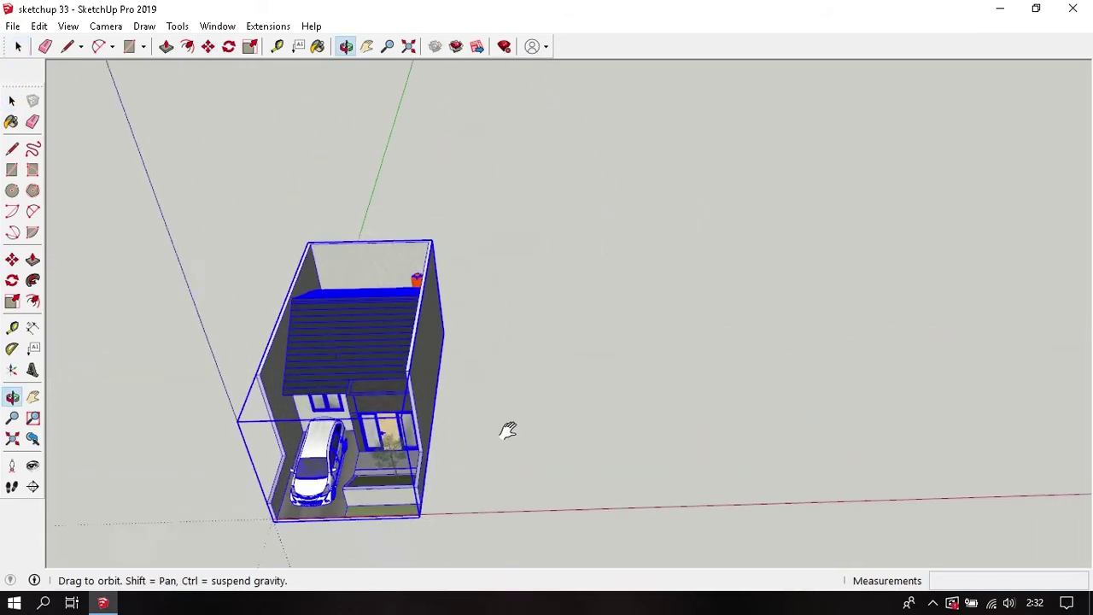
click(264, 464)
key(ctrl)
middle_drag(647, 353, 678, 298)
middle_drag(640, 390, 639, 384)
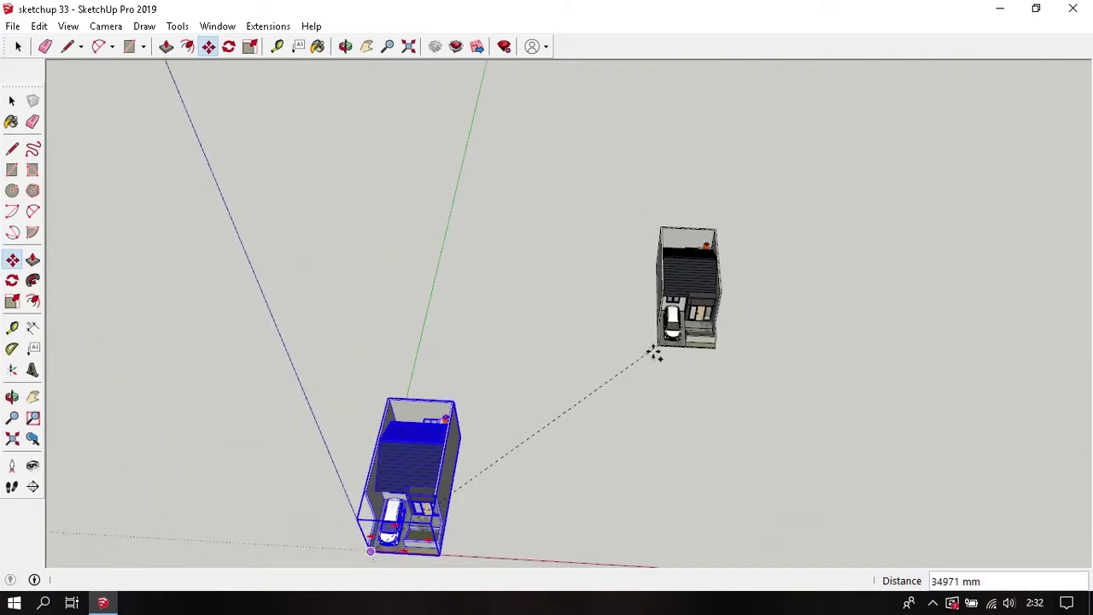
click(655, 357)
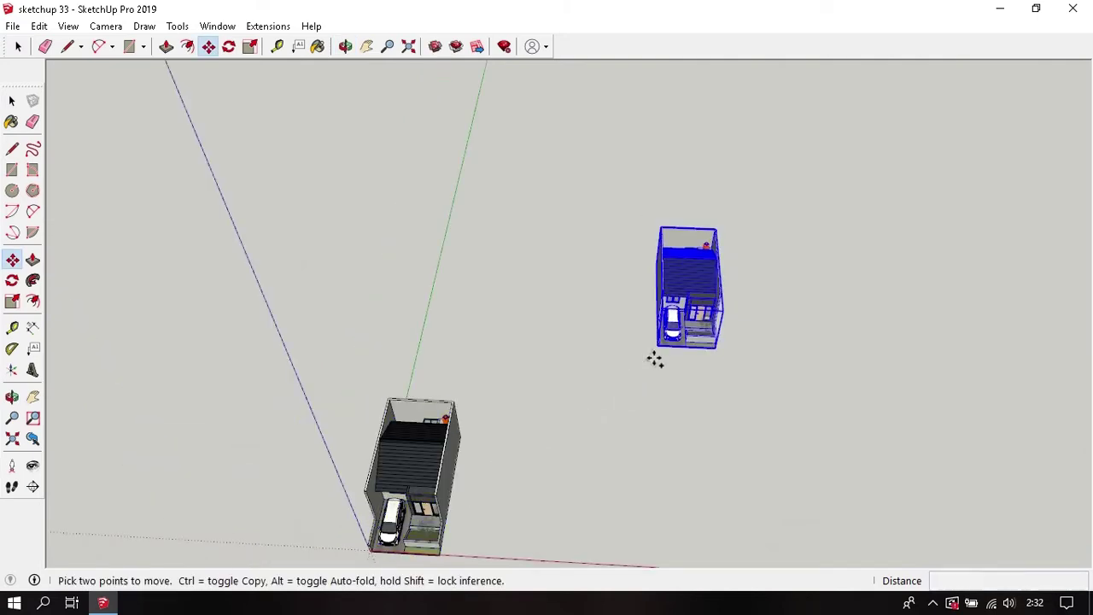
- Copy the house again and place the third house further along
click(696, 320)
middle_drag(696, 321, 541, 348)
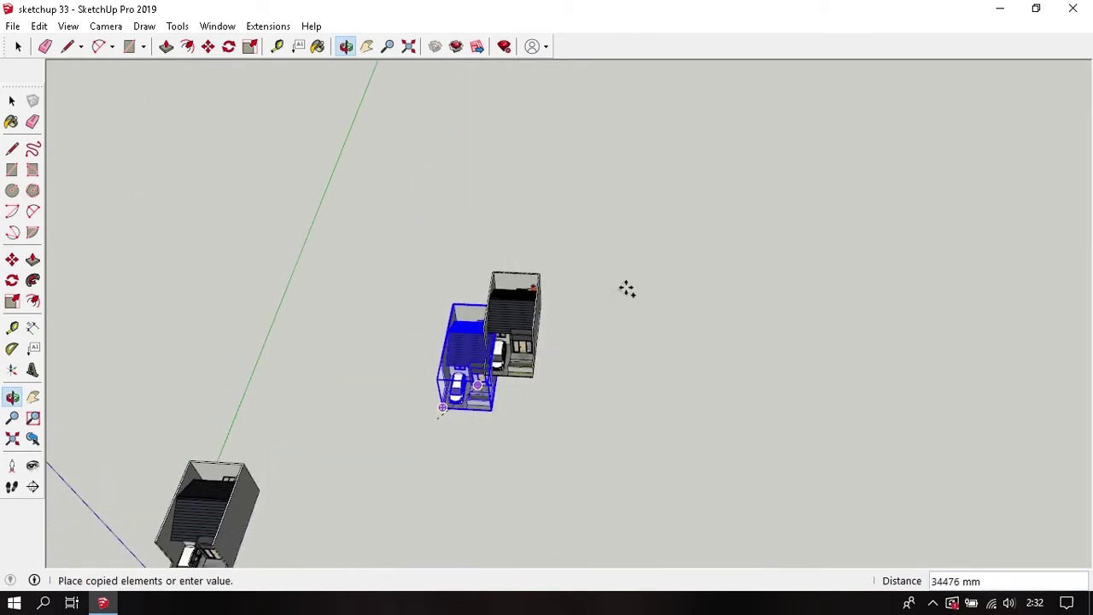
middle_drag(619, 295, 629, 285)
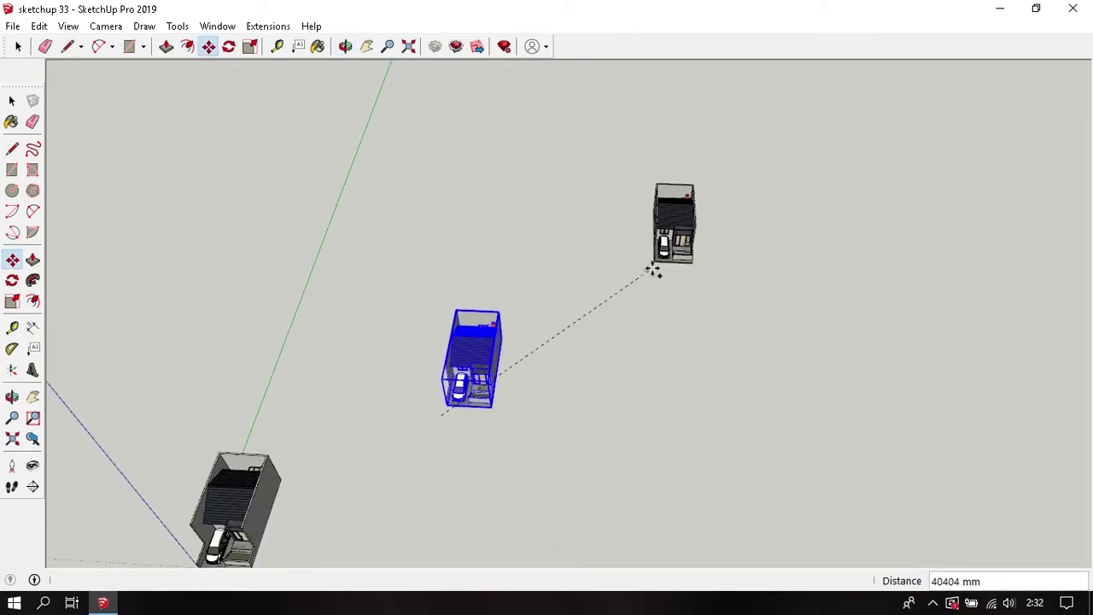
click(653, 271)
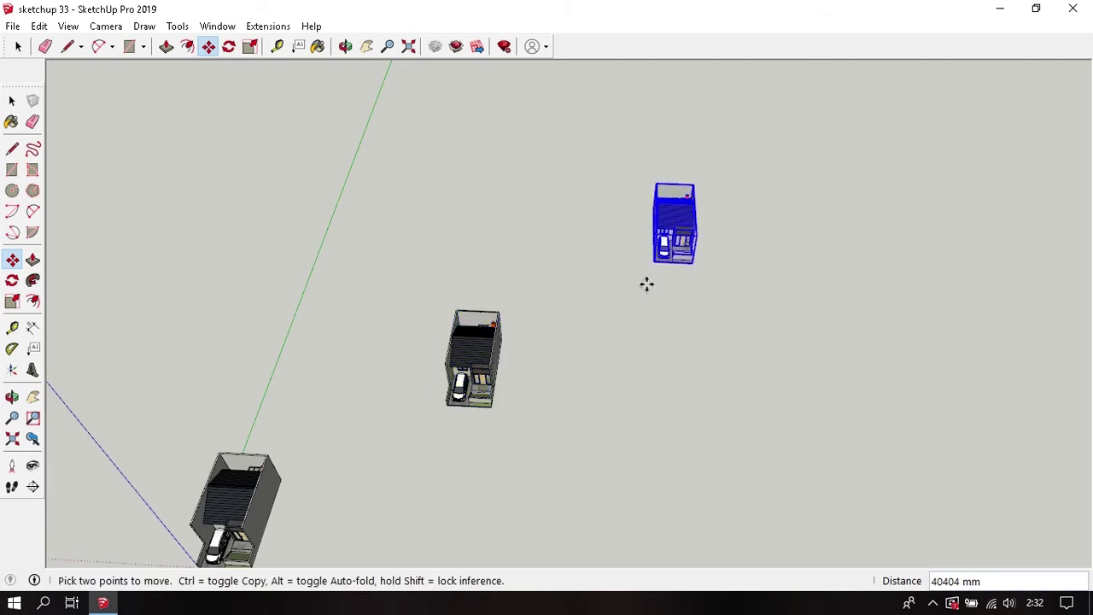
key(space)
click(578, 298)
- Orbit and zoom back to a front view of the houses
middle_drag(578, 298, 696, 173)
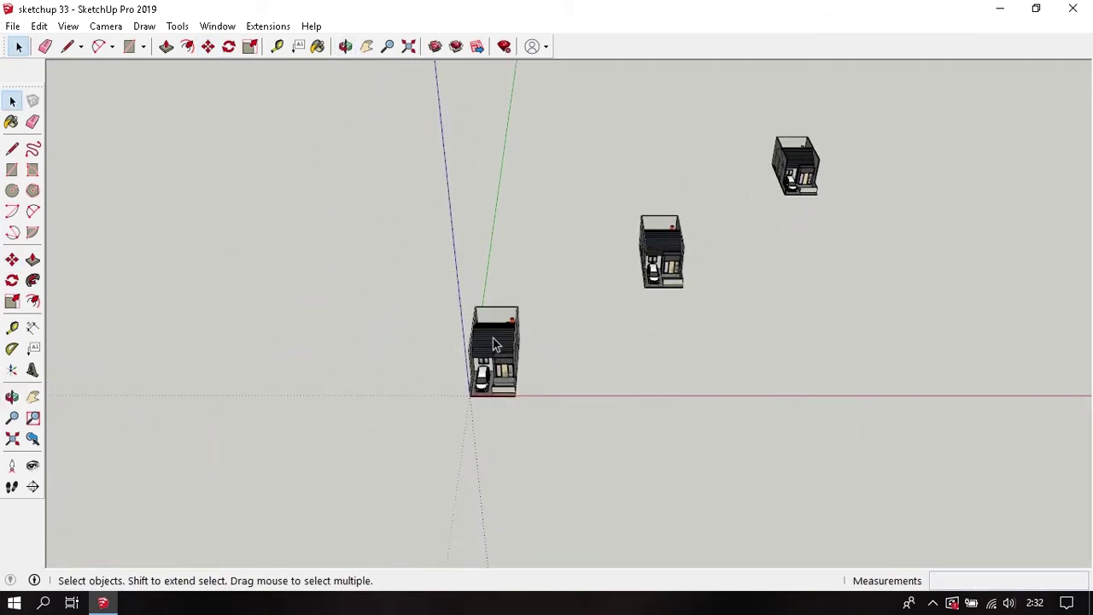
scroll(495, 346, up, 1)
scroll(495, 346, up, 2)
scroll(497, 376, up, 3)
middle_drag(503, 416, 632, 221)
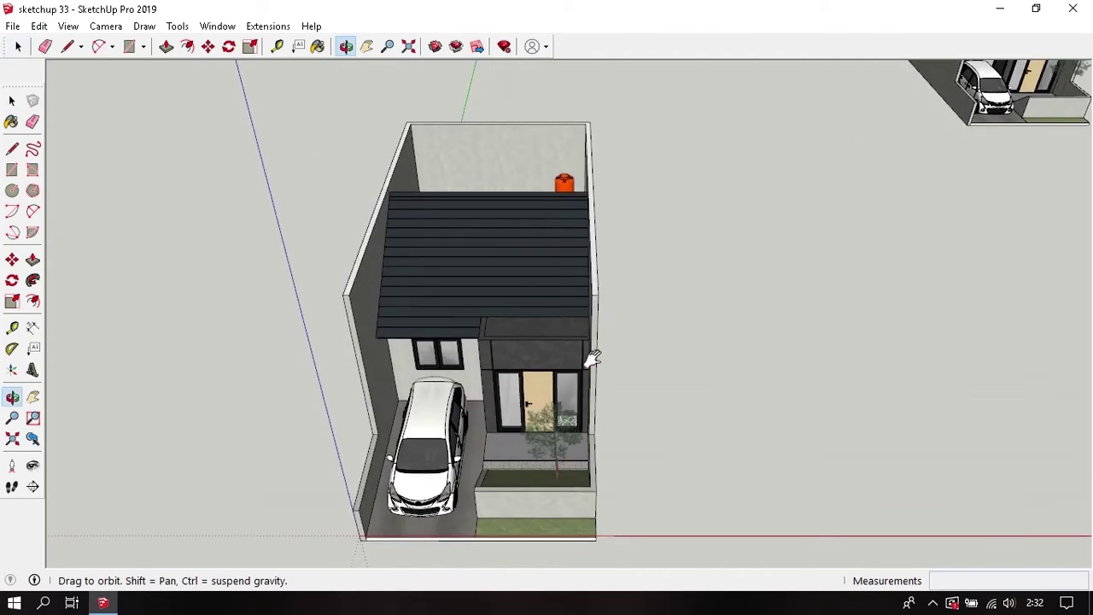
mouse_move(612, 304)
middle_down()
mouse_move(576, 311)
mouse_move(642, 283)
mouse_move(619, 282)
middle_up()
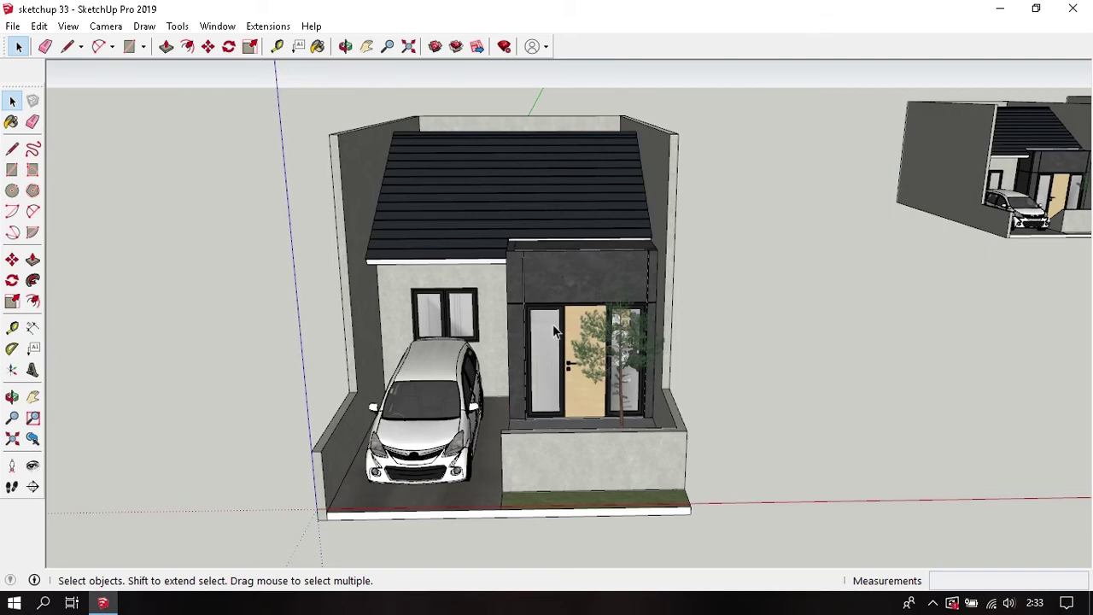
scroll(545, 286, down, 2)
scroll(545, 284, down, 2)
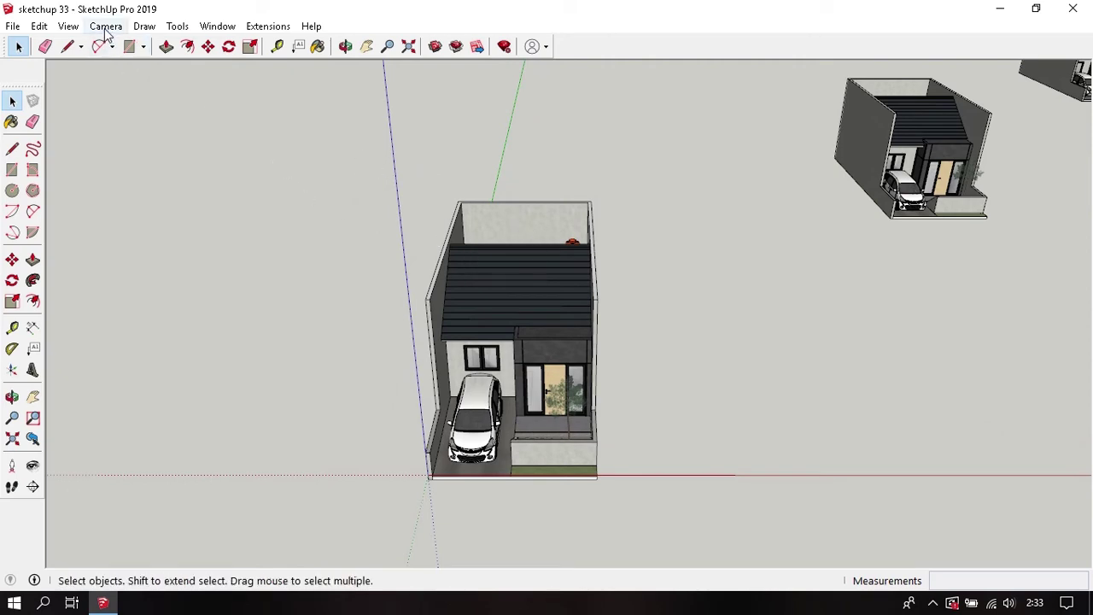
- Add a section plane with the default name to the house and move it to a new cut
click(177, 26)
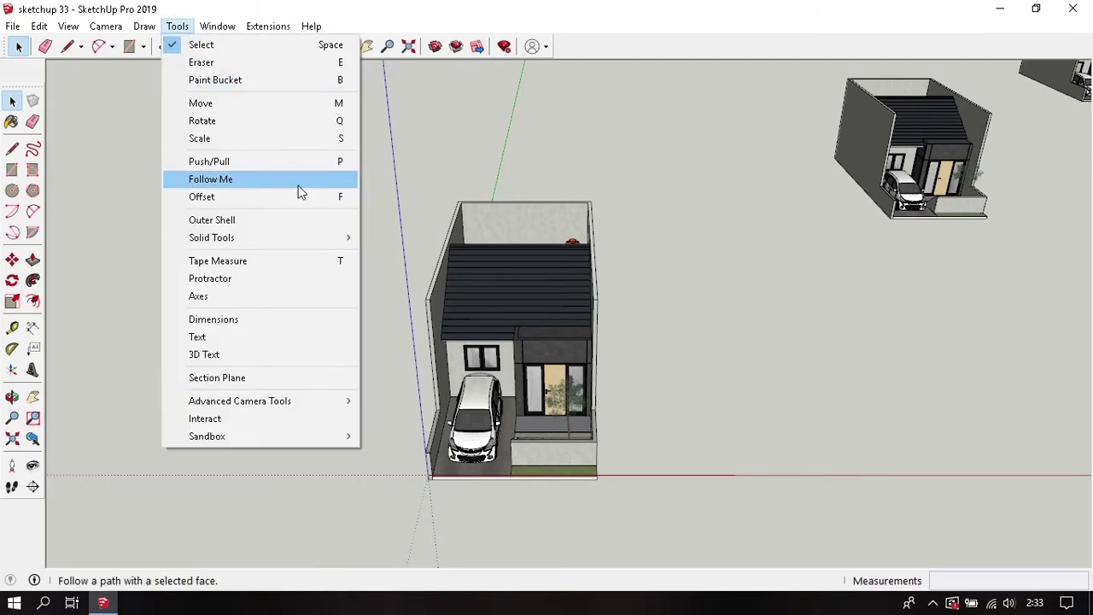
click(290, 378)
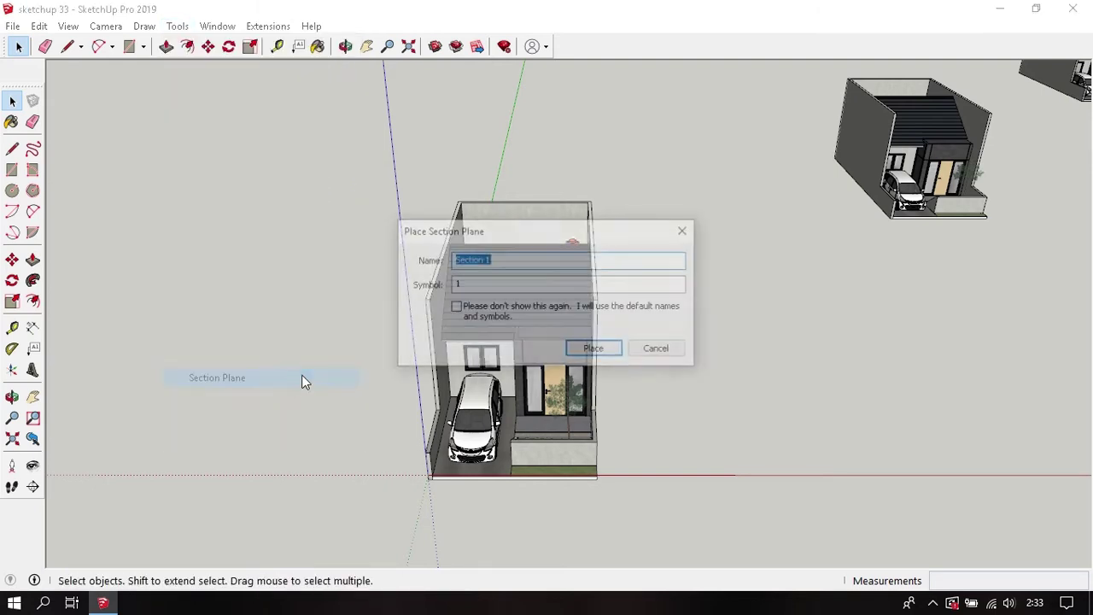
click(581, 354)
click(533, 361)
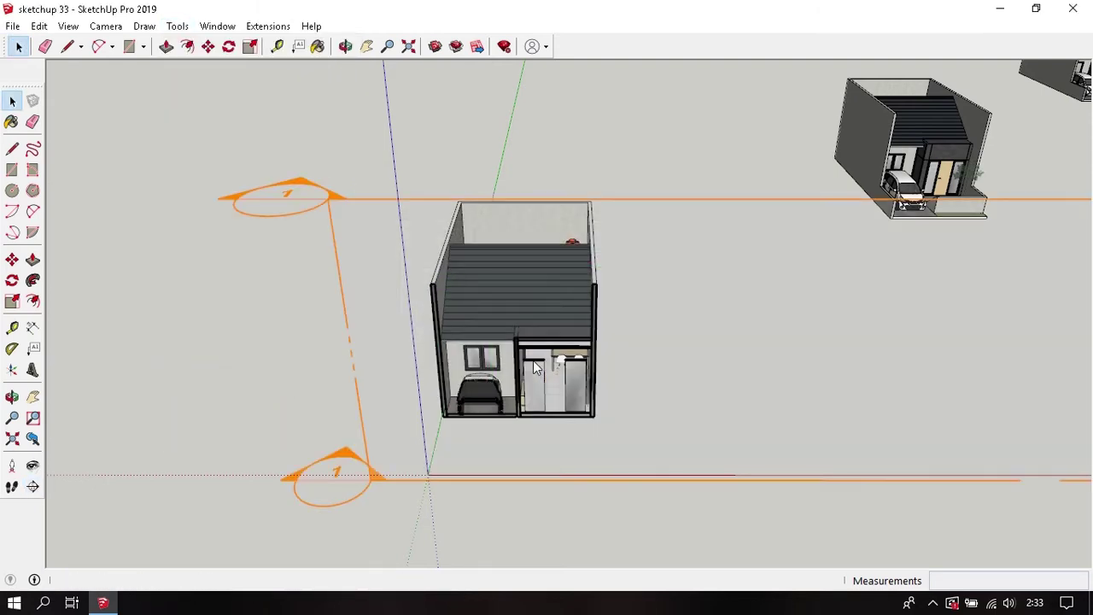
click(667, 199)
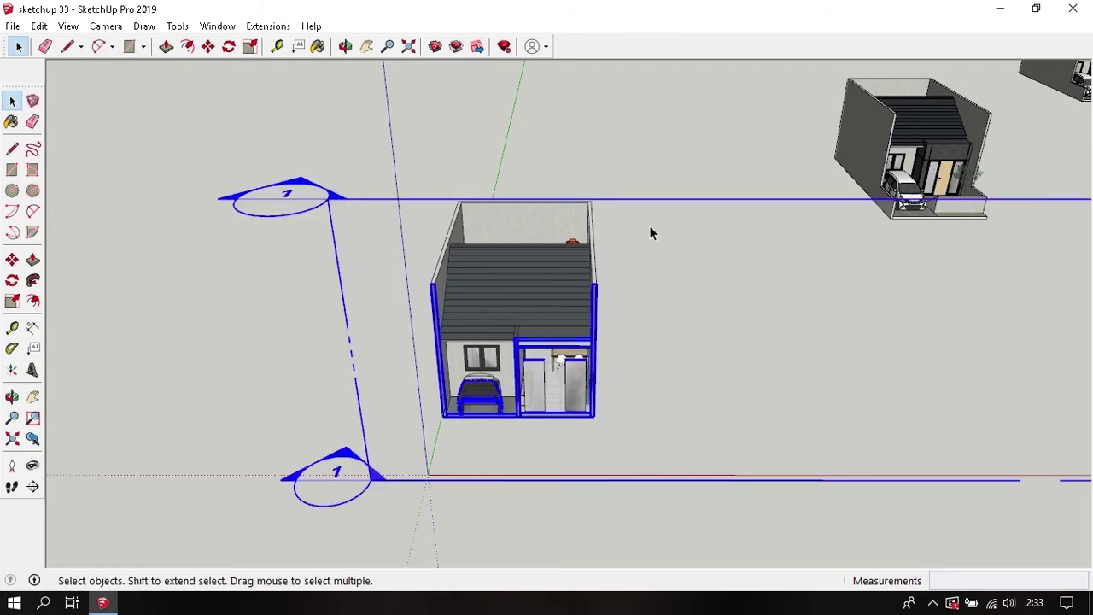
key(m)
click(649, 228)
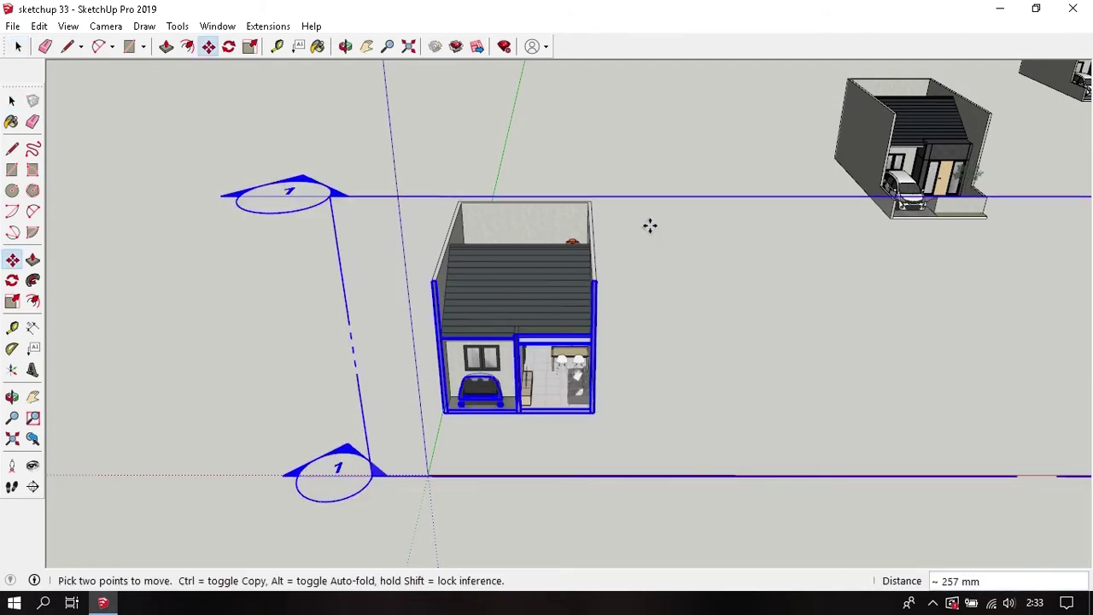
click(649, 228)
key(space)
click(543, 493)
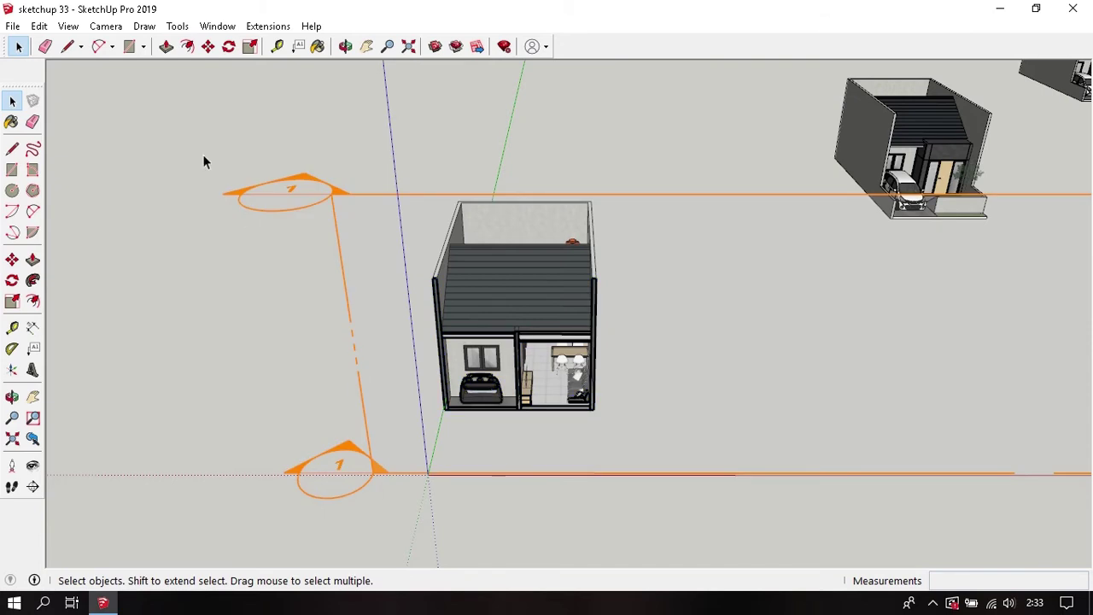
- Place section plane 2 on another house's wall and slide it deep into the house
click(178, 27)
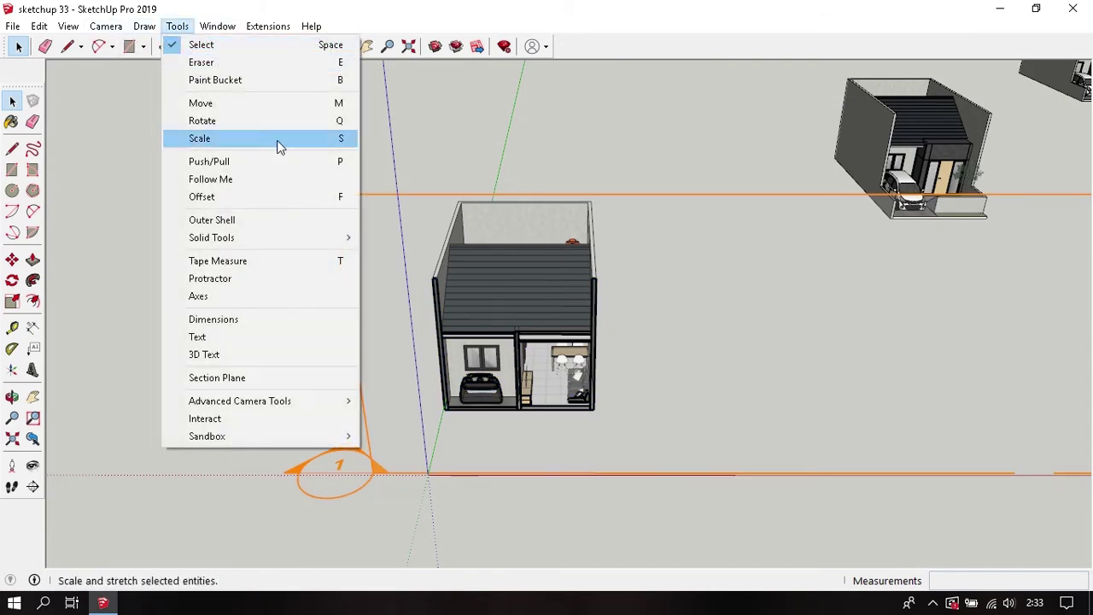
click(287, 377)
click(354, 346)
click(587, 350)
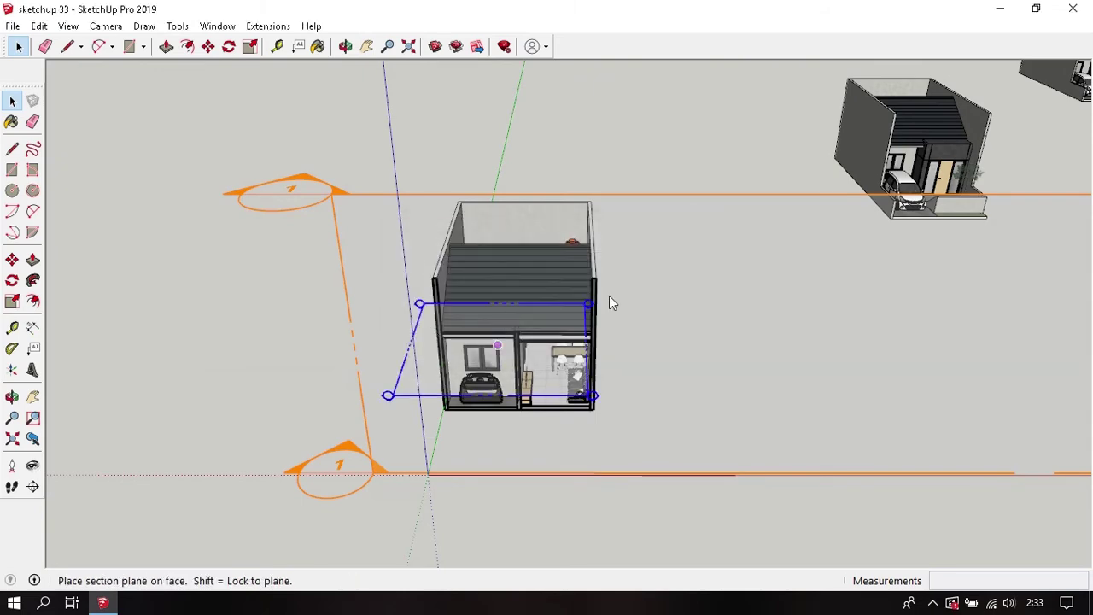
mouse_move(757, 319)
middle_down()
mouse_move(512, 315)
mouse_move(791, 385)
middle_up()
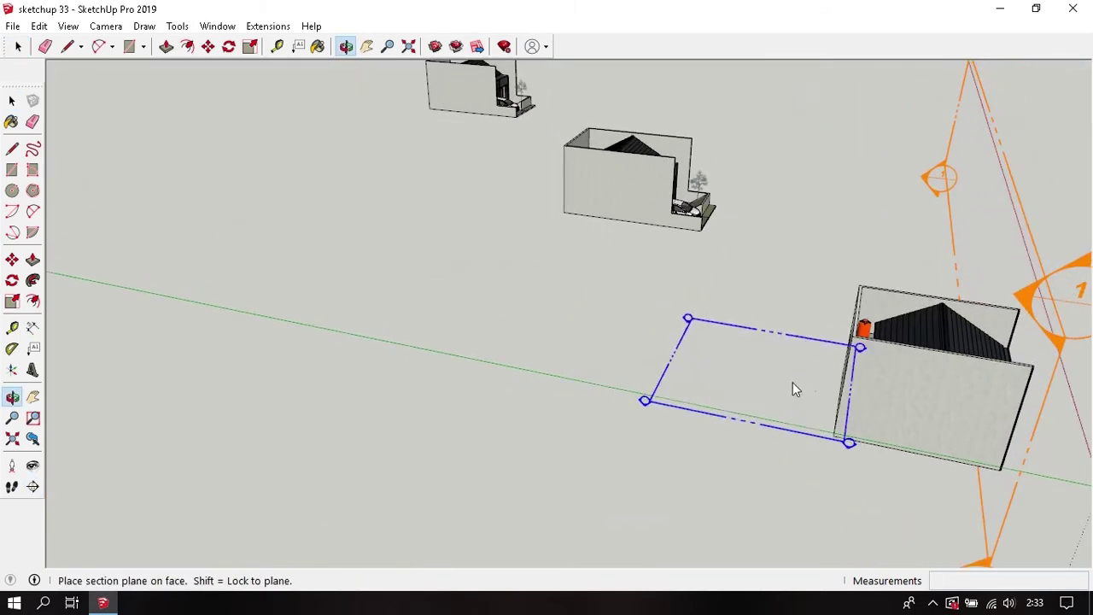
click(860, 387)
middle_drag(860, 386, 522, 248)
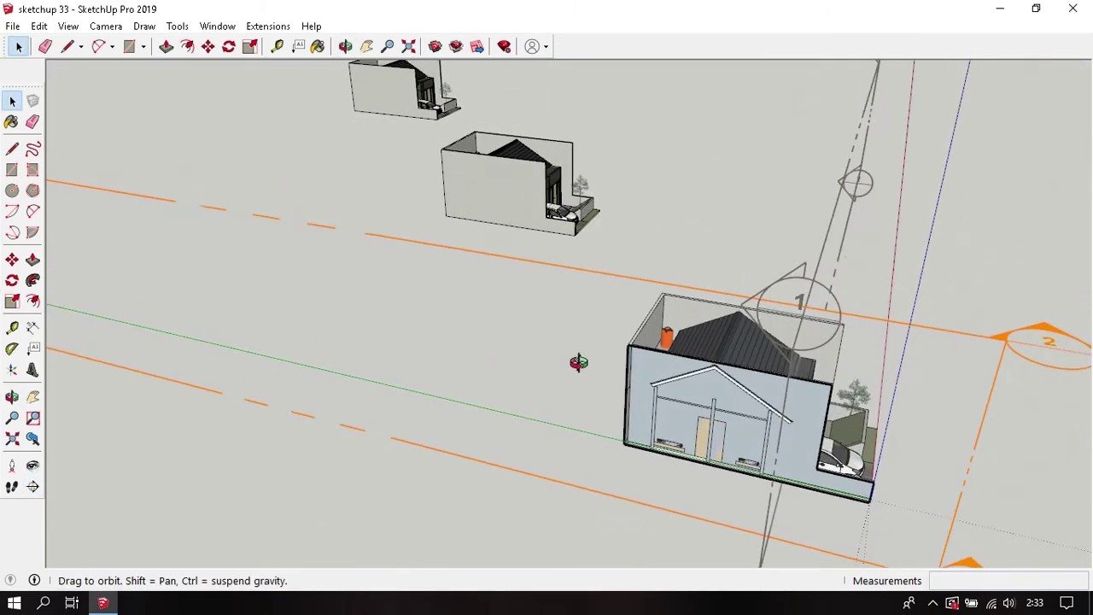
drag(522, 248, 487, 295)
key(m)
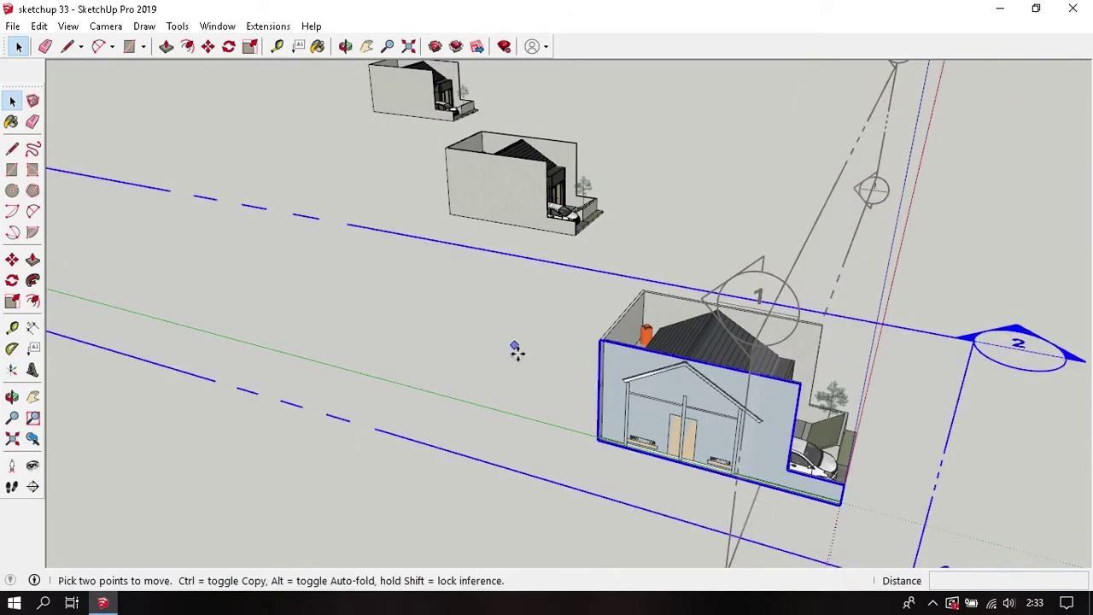
middle_drag(515, 348, 334, 310)
drag(312, 295, 349, 271)
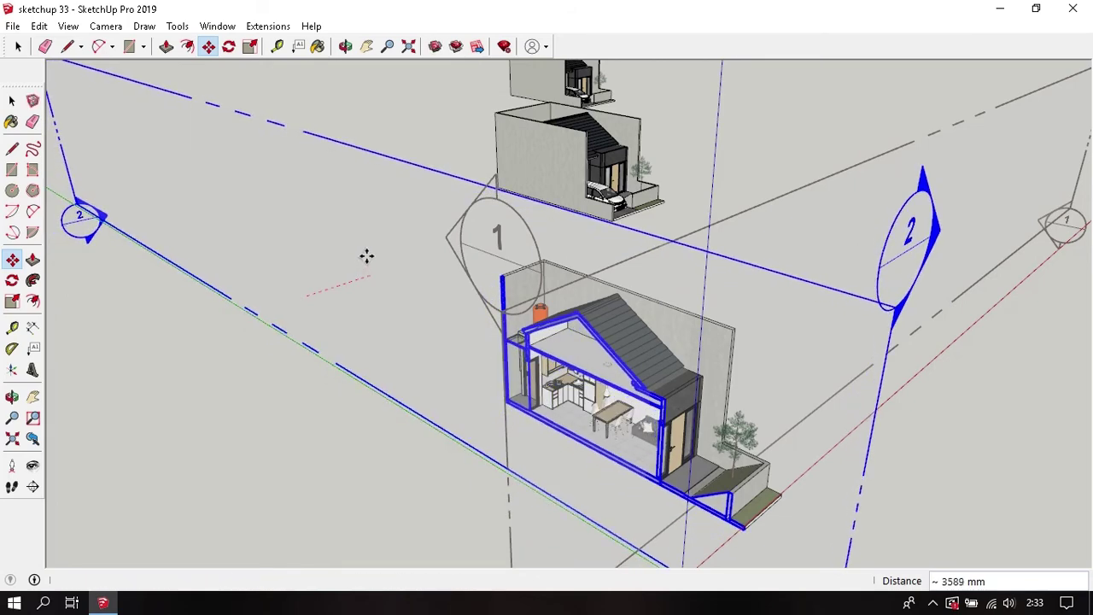
middle_drag(602, 384, 638, 360)
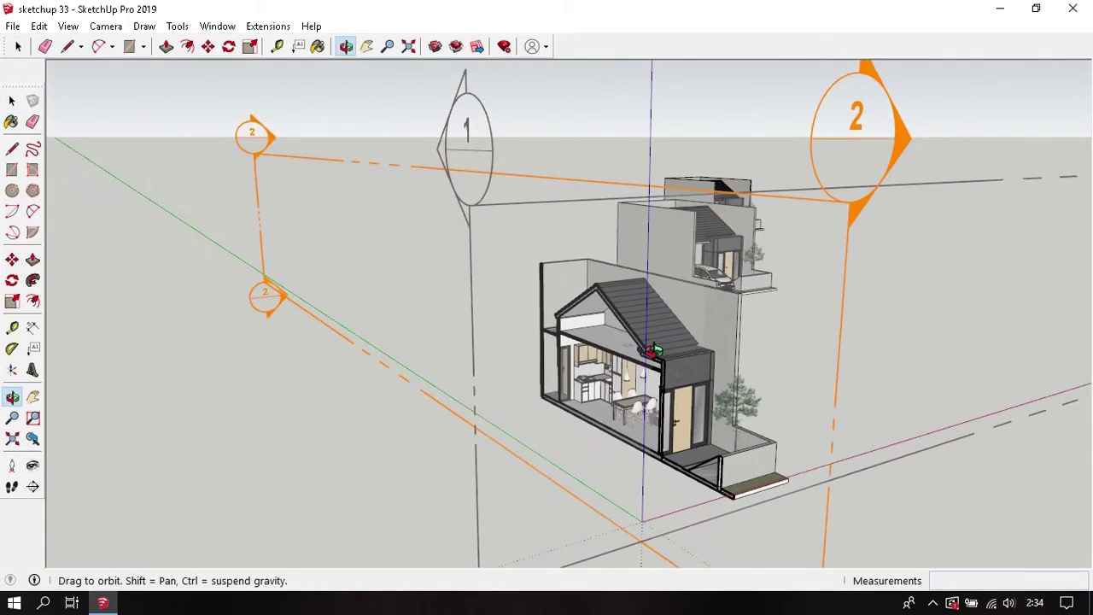
key(space)
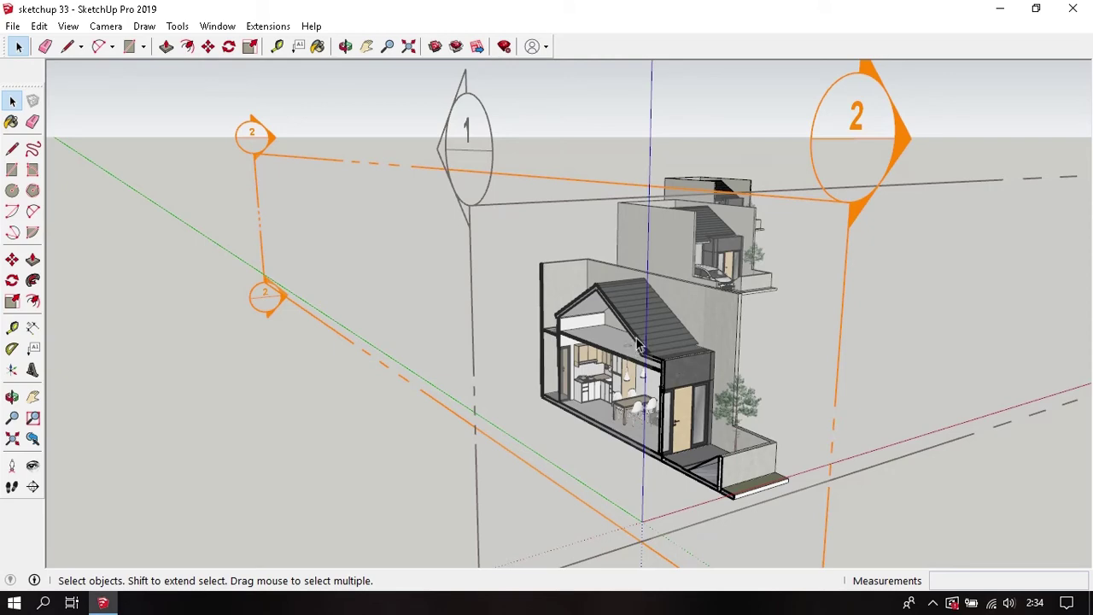
- Hide the section planes and cuts, then orbit to a front view of the houses
scroll(639, 344, down, 2)
scroll(639, 344, down, 2)
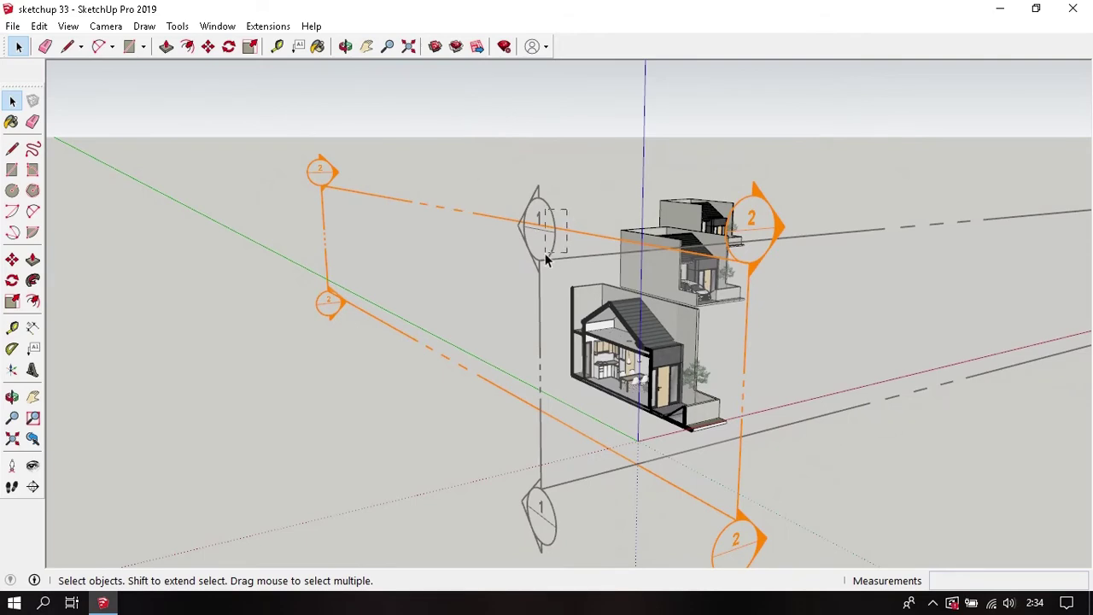
key(shift+s)
key(o)
drag(526, 270, 509, 317)
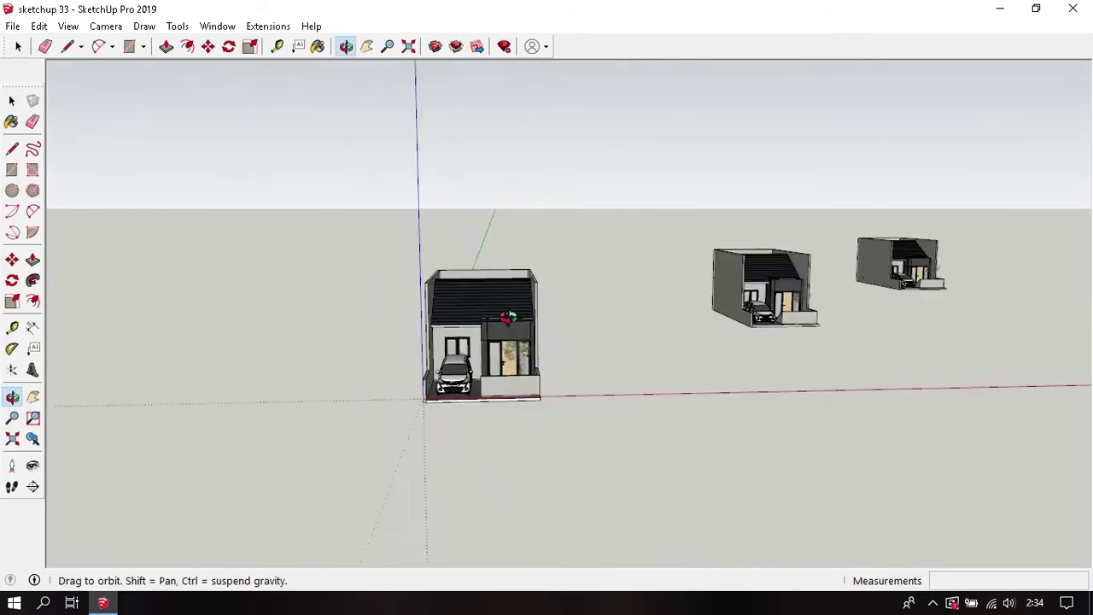
key(space)
- Start adding a third section plane named Section 3
click(177, 27)
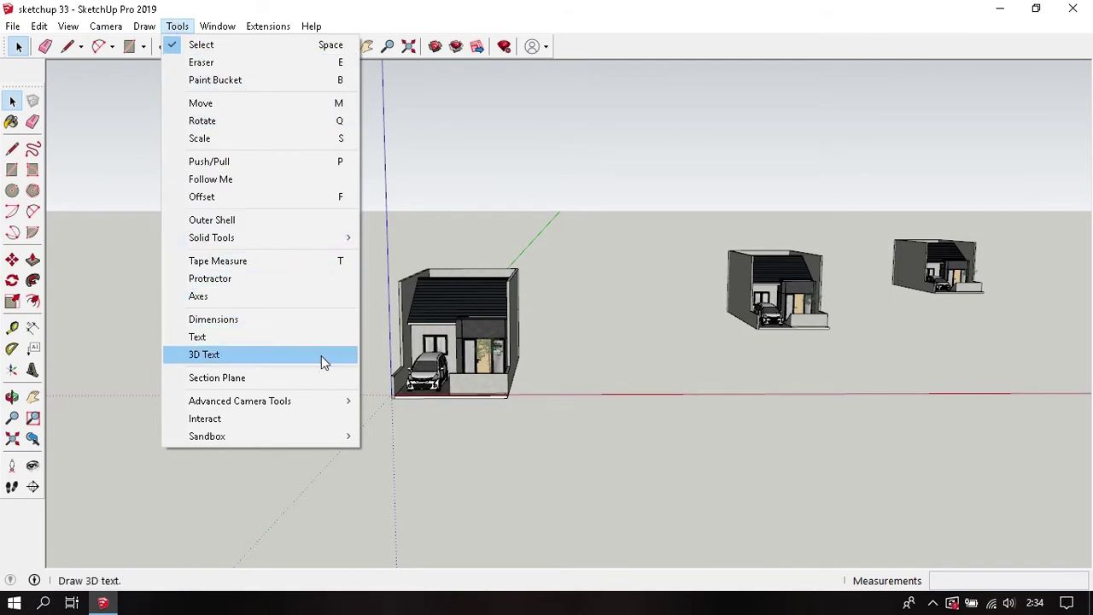
click(315, 377)
click(433, 353)
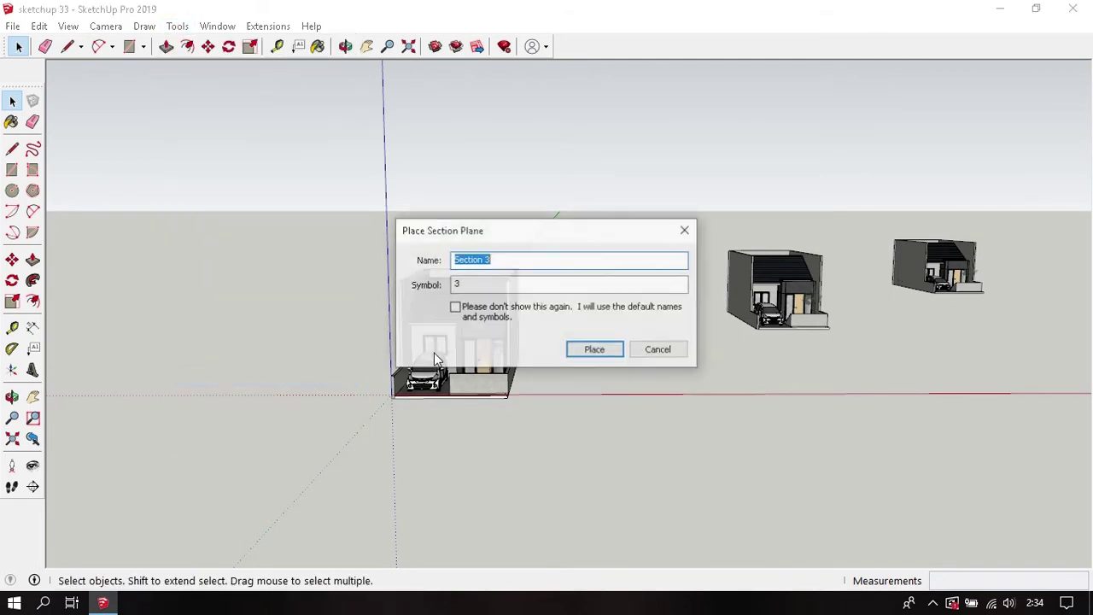
- Place Section 3 on the original house's front and move it about 303 mm inward
click(602, 357)
scroll(480, 334, up, 2)
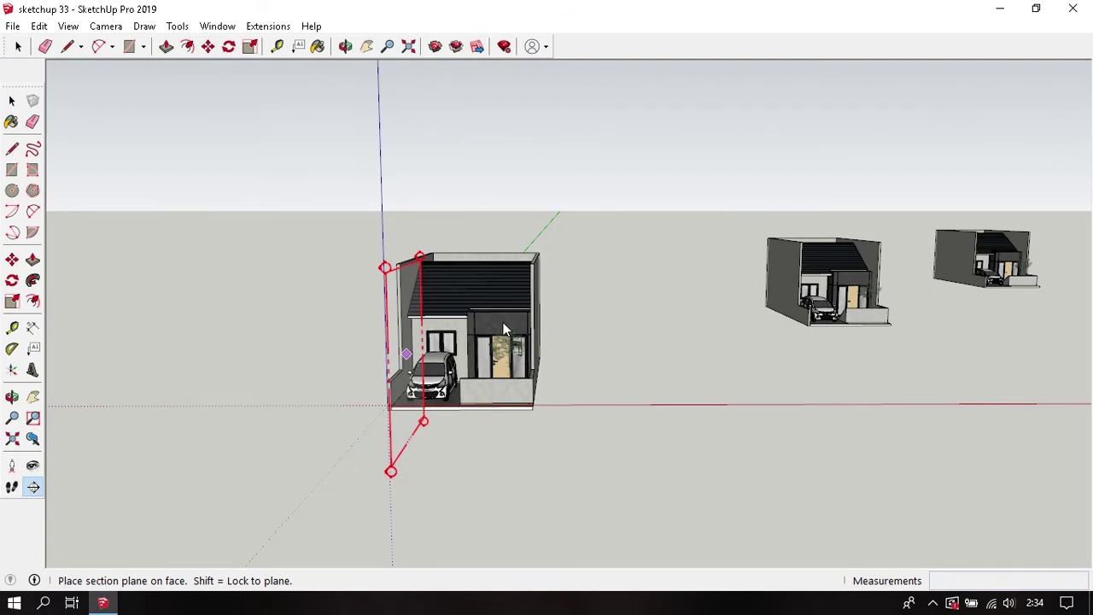
middle_drag(509, 329, 555, 382)
key(o)
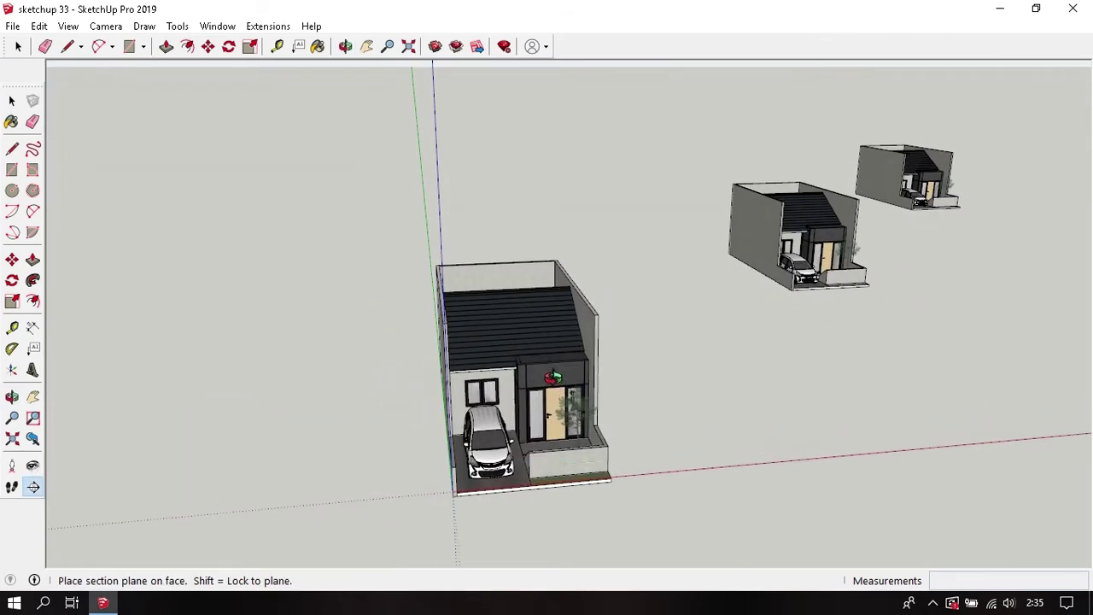
click(557, 386)
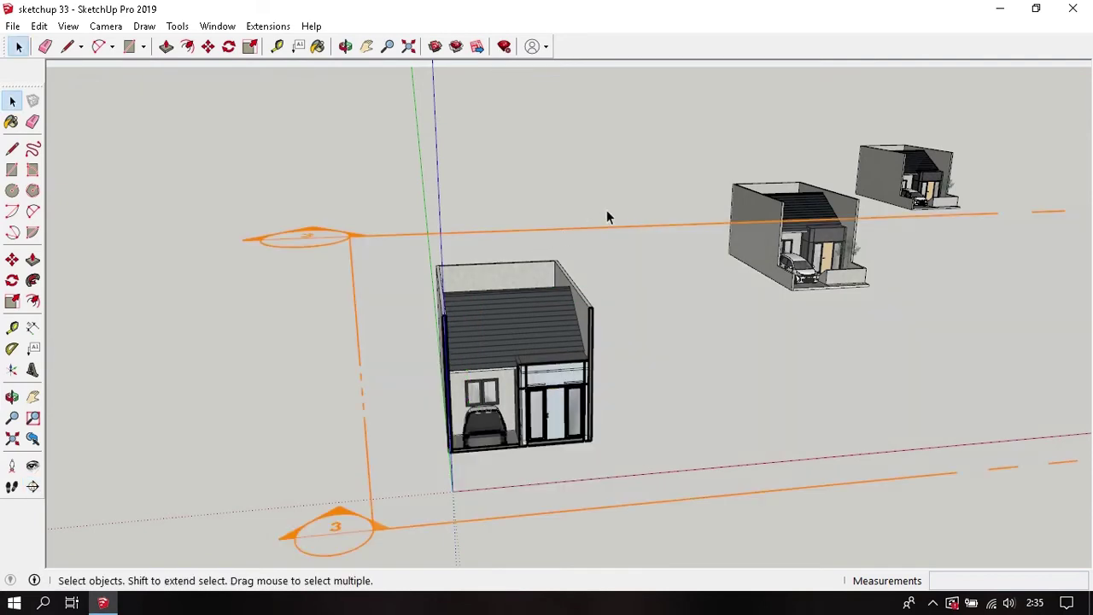
click(600, 245)
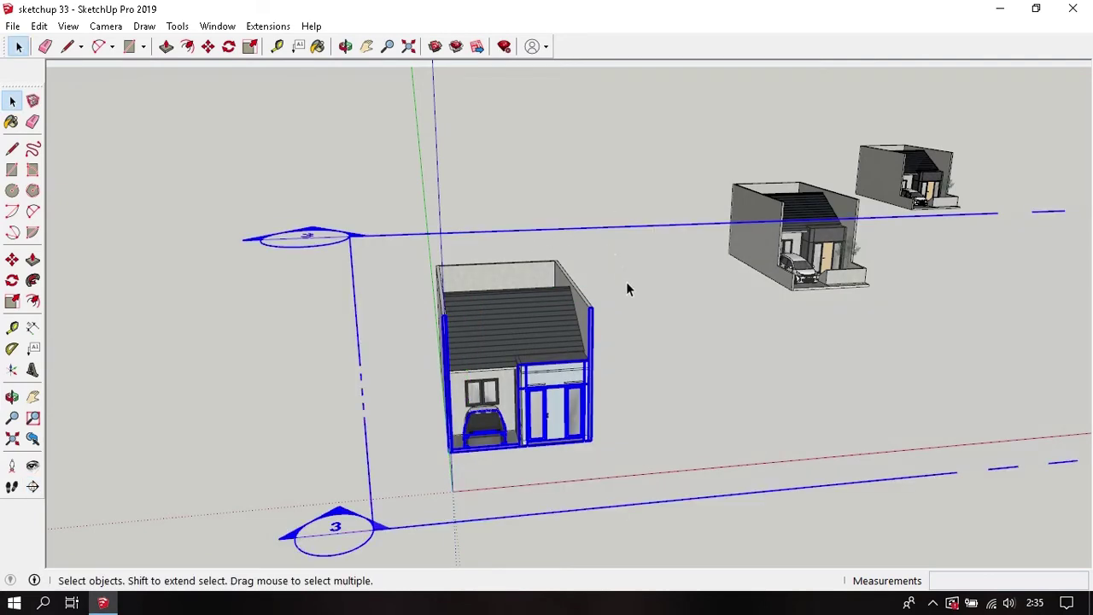
key(m)
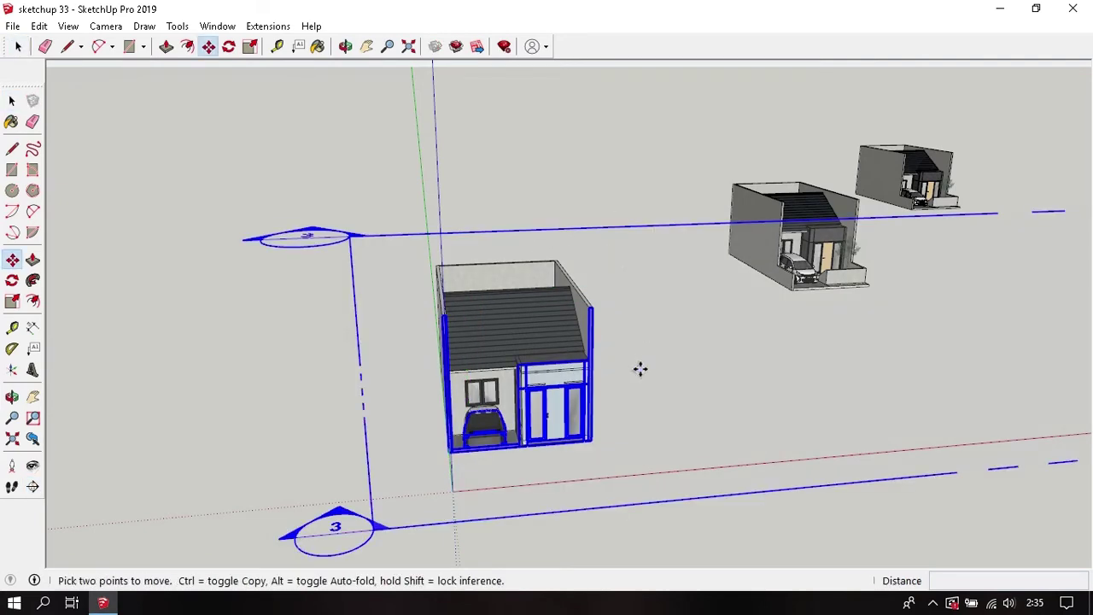
click(640, 369)
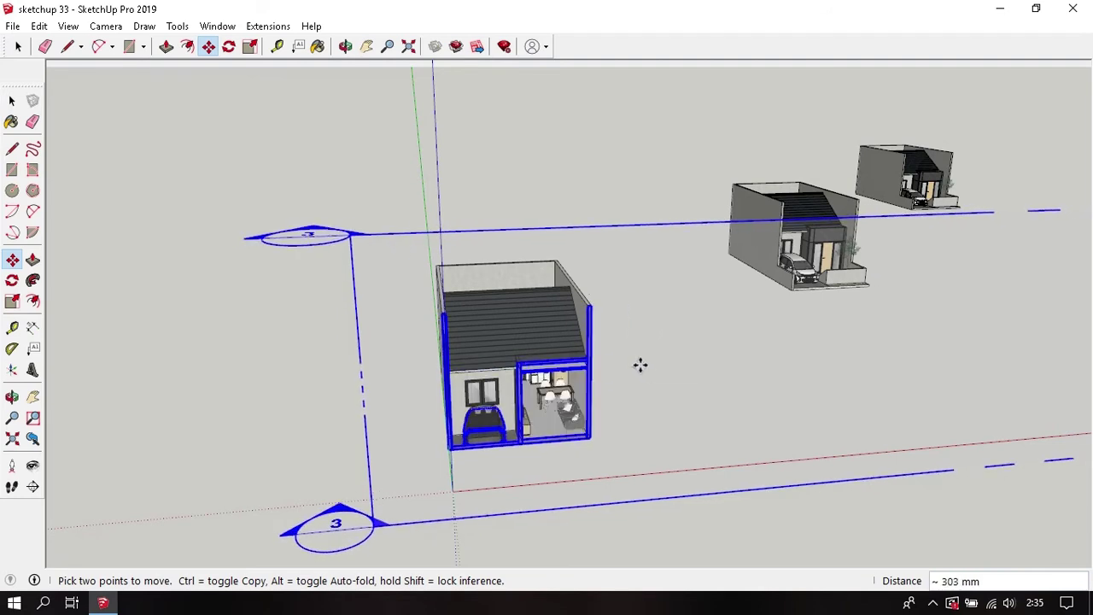
click(640, 366)
- Zoom into the cut-open house and hide the section plane markers
key(space)
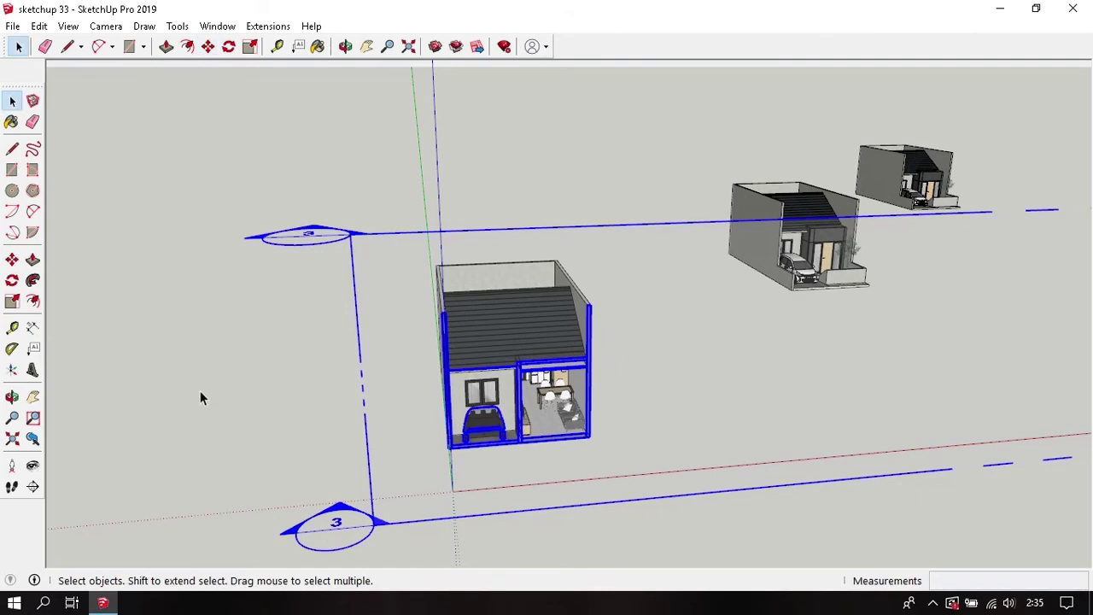
click(200, 390)
scroll(553, 438, up, 1)
scroll(551, 431, up, 2)
scroll(547, 422, up, 1)
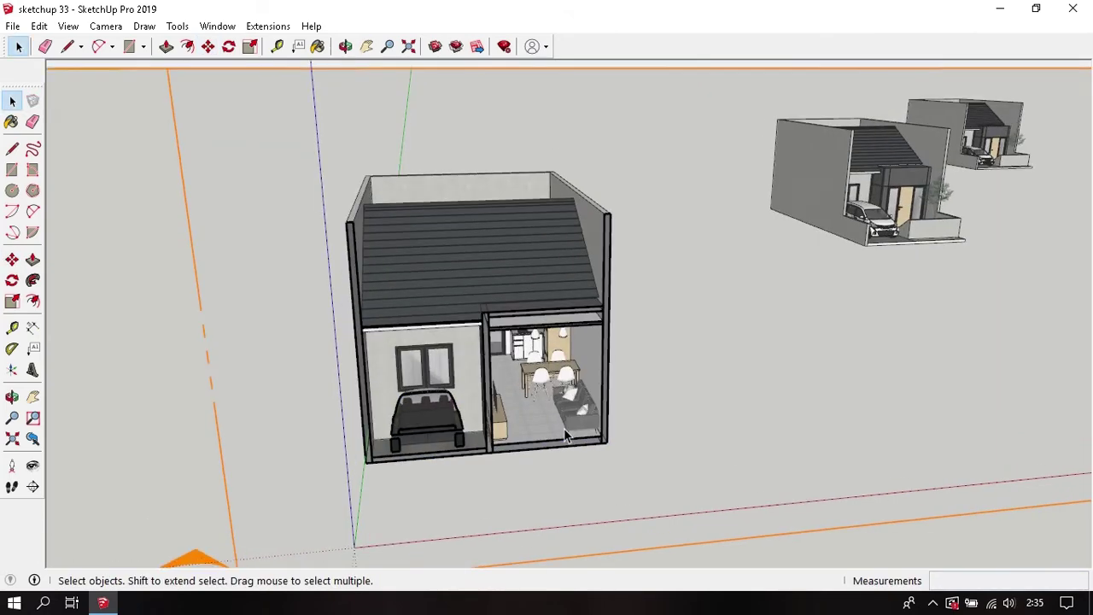
scroll(539, 405, up, 2)
scroll(536, 387, up, 2)
middle_drag(536, 387, 514, 395)
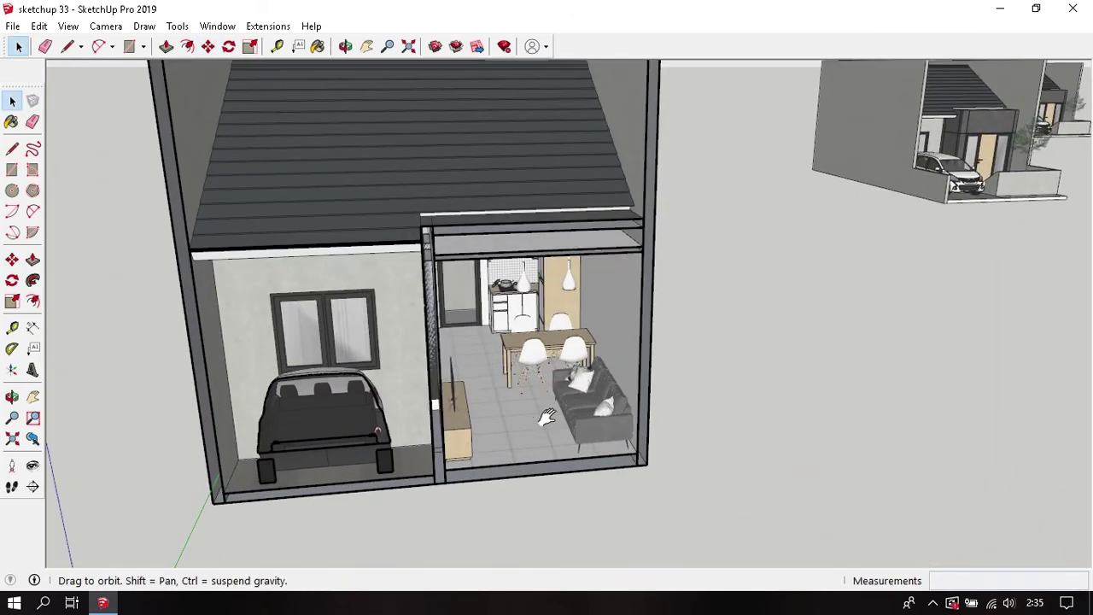
click(69, 27)
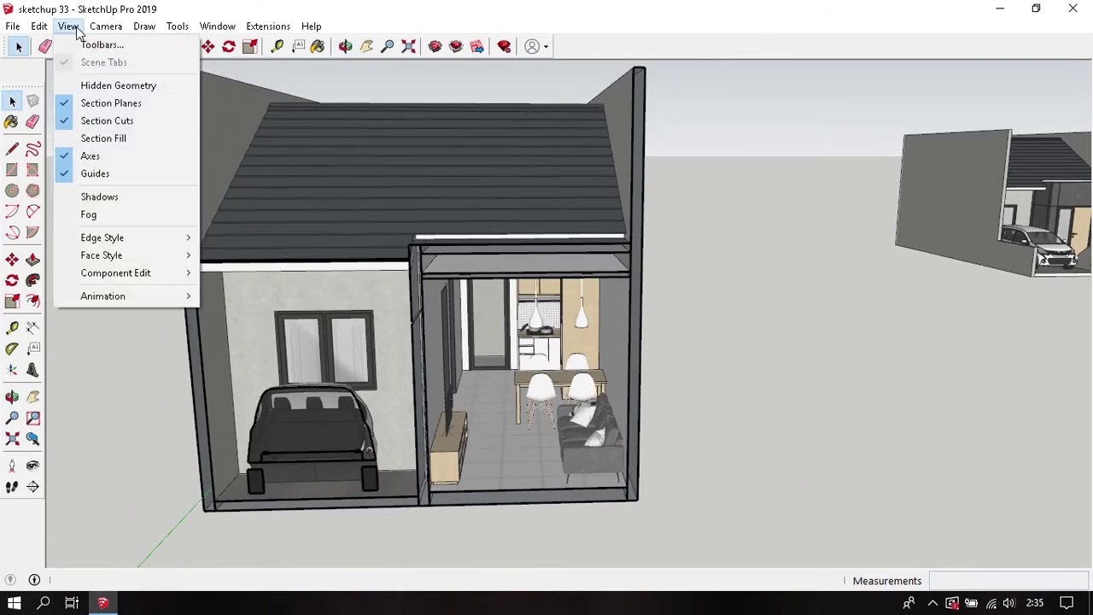
click(140, 103)
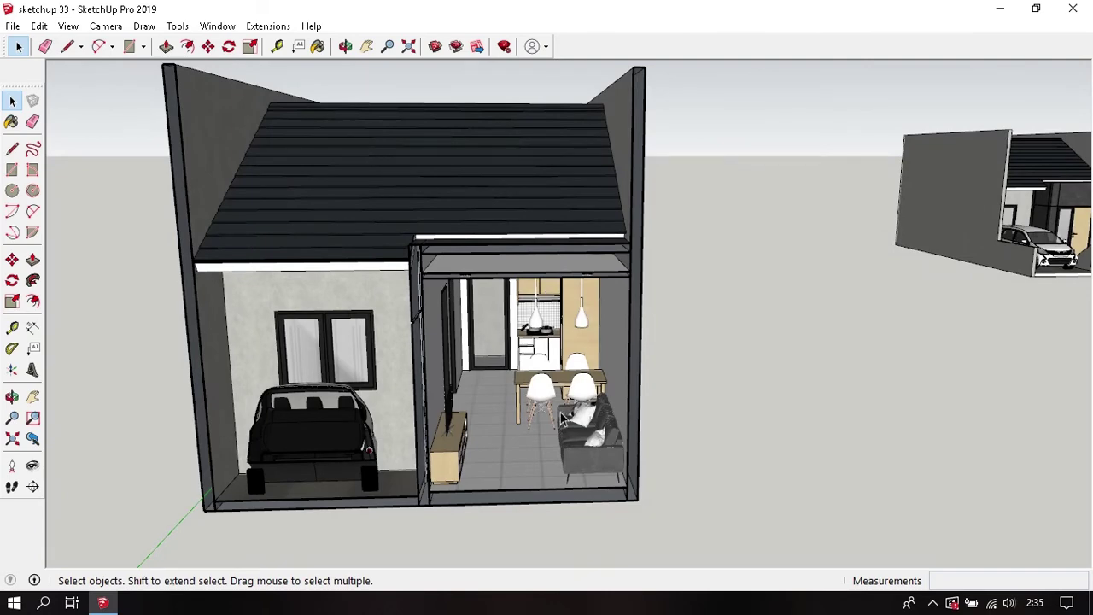
- Zoom and orbit in to face the living room head-on
scroll(564, 418, up, 5)
key(o)
scroll(580, 410, up, 2)
scroll(587, 404, up, 2)
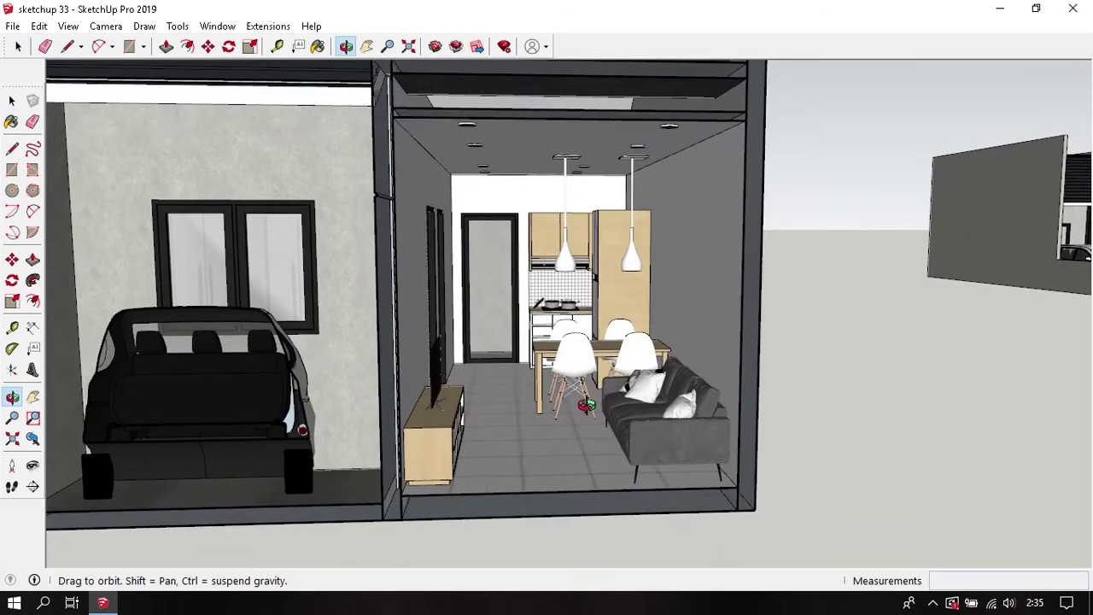
key(space)
scroll(589, 406, up, 2)
scroll(592, 415, up, 2)
scroll(615, 427, up, 2)
scroll(641, 439, up, 2)
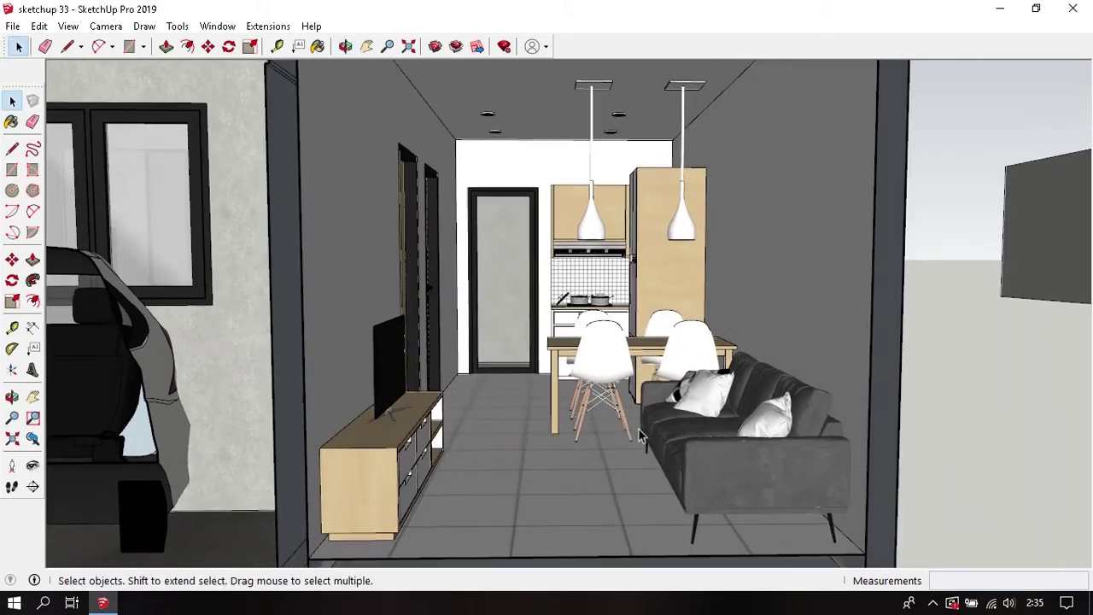
middle_drag(642, 437, 607, 363)
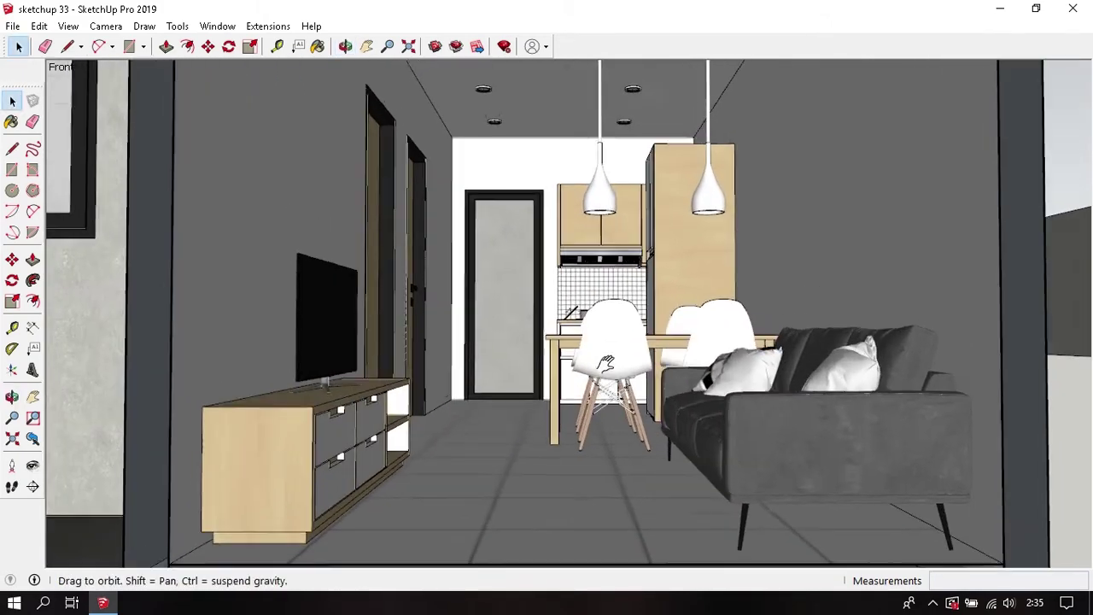
scroll(608, 367, up, 2)
scroll(627, 389, up, 2)
scroll(662, 383, up, 2)
scroll(666, 386, up, 1)
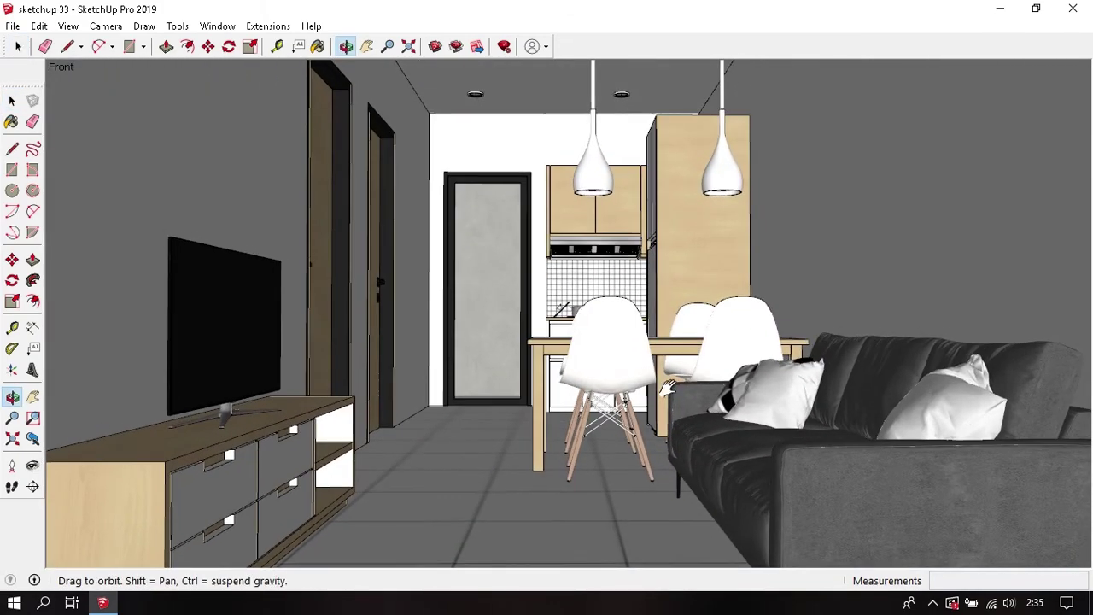
shift+middle_drag(666, 386, 653, 381)
- Walk back, turn the camera to frame the living room, and switch to two-point perspective
click(12, 486)
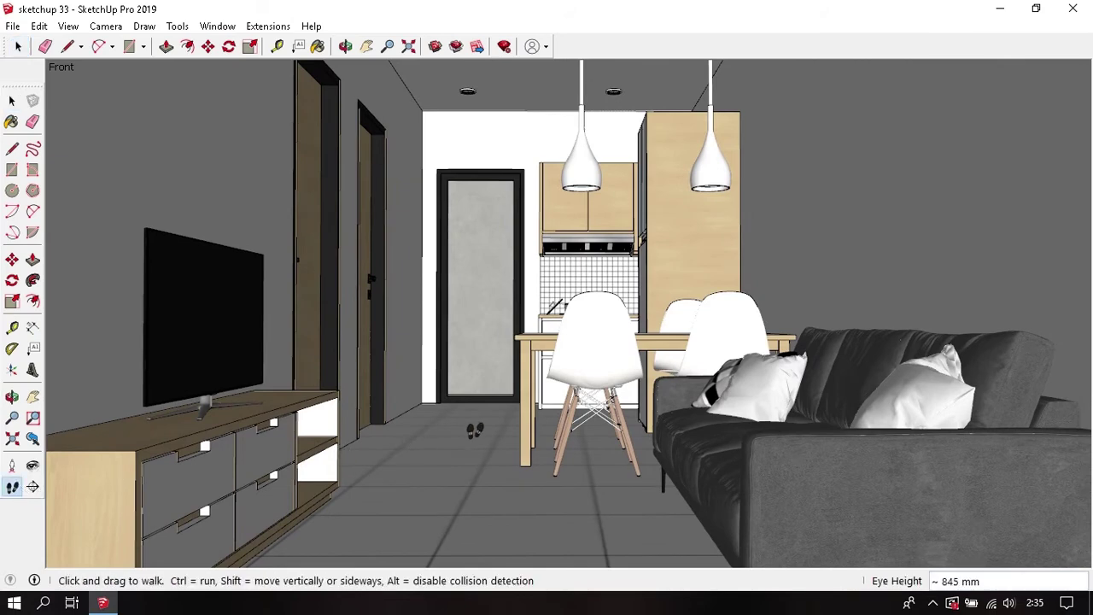
mouse_move(475, 430)
mouse_down()
mouse_move(493, 453)
mouse_move(479, 444)
mouse_up()
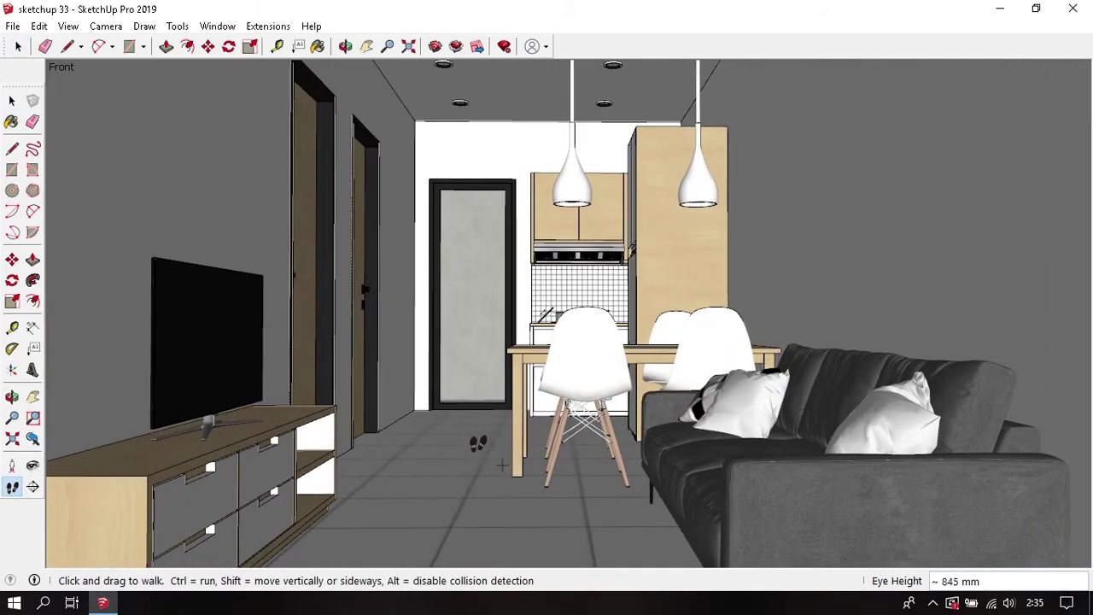
click(32, 467)
mouse_move(542, 331)
mouse_down()
mouse_move(531, 329)
mouse_move(538, 340)
mouse_up()
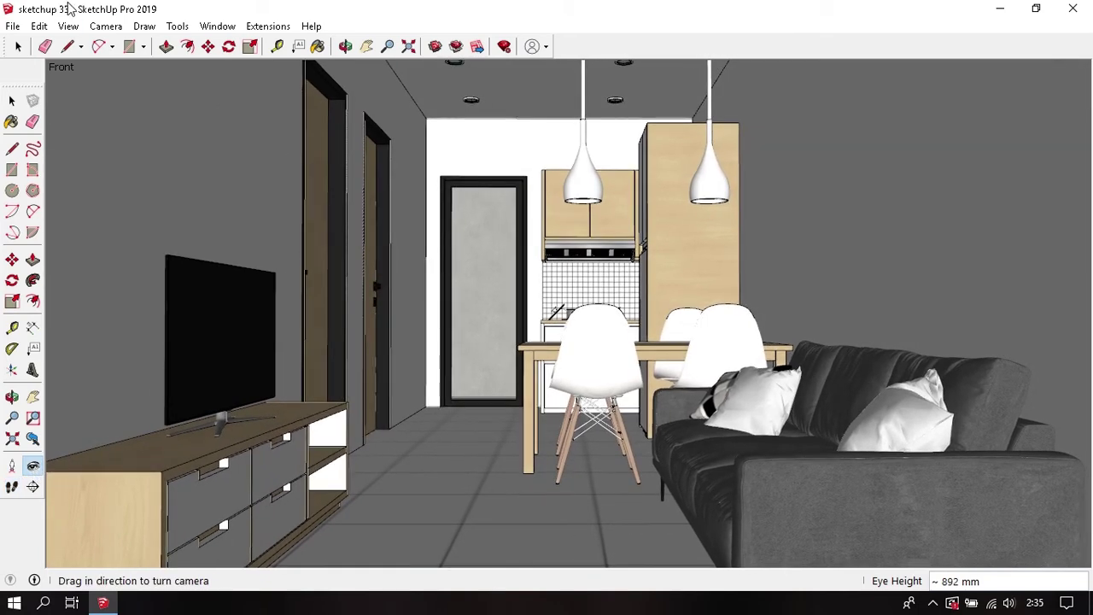
click(106, 27)
click(205, 140)
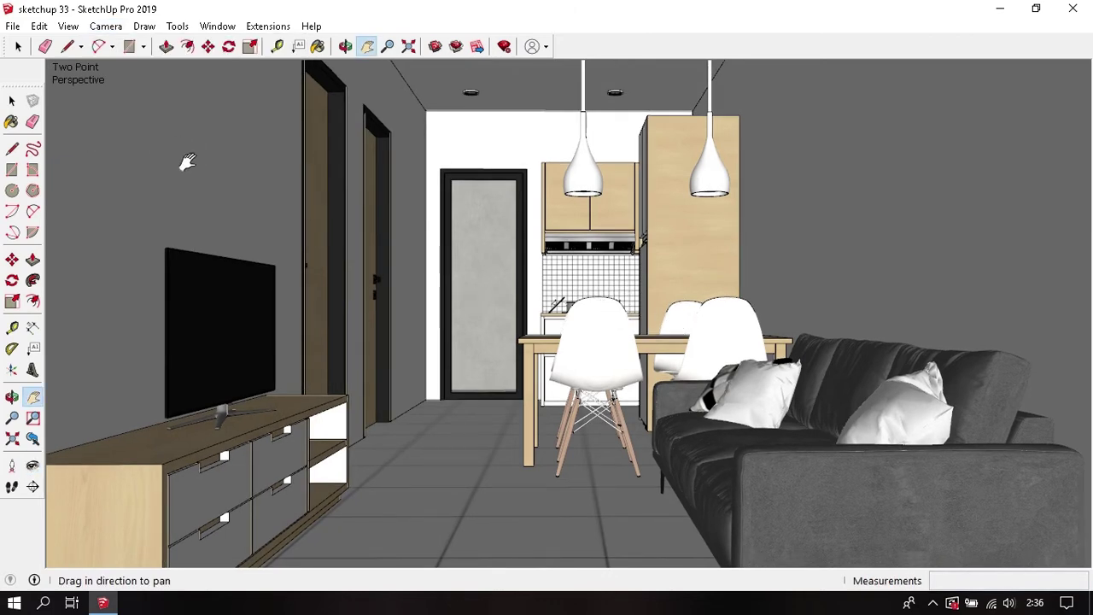
click(68, 26)
mouse_move(103, 296)
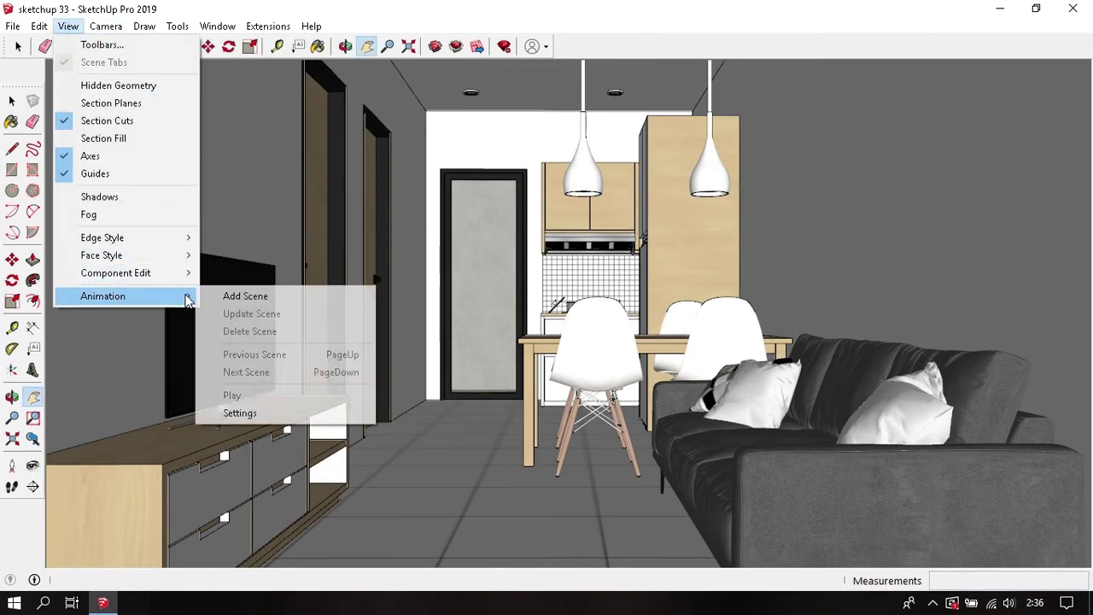
- Save the eye-level living-room view as 'Scene 1', then zoom out and orbit above the house
click(215, 296)
click(495, 439)
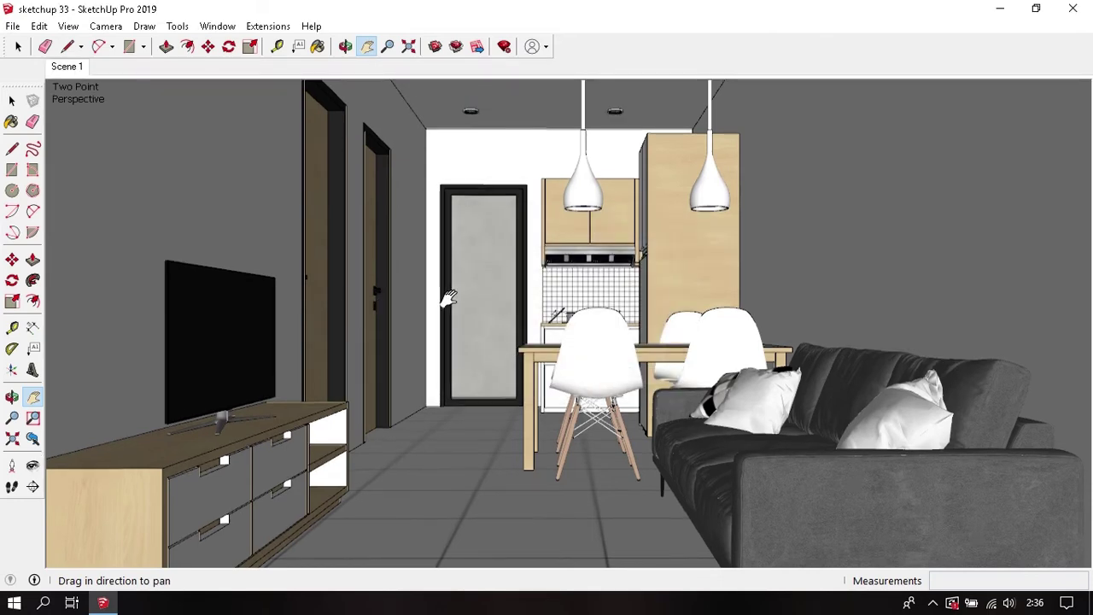
scroll(448, 298, down, 2)
scroll(448, 297, down, 5)
scroll(513, 301, down, 5)
scroll(598, 304, down, 5)
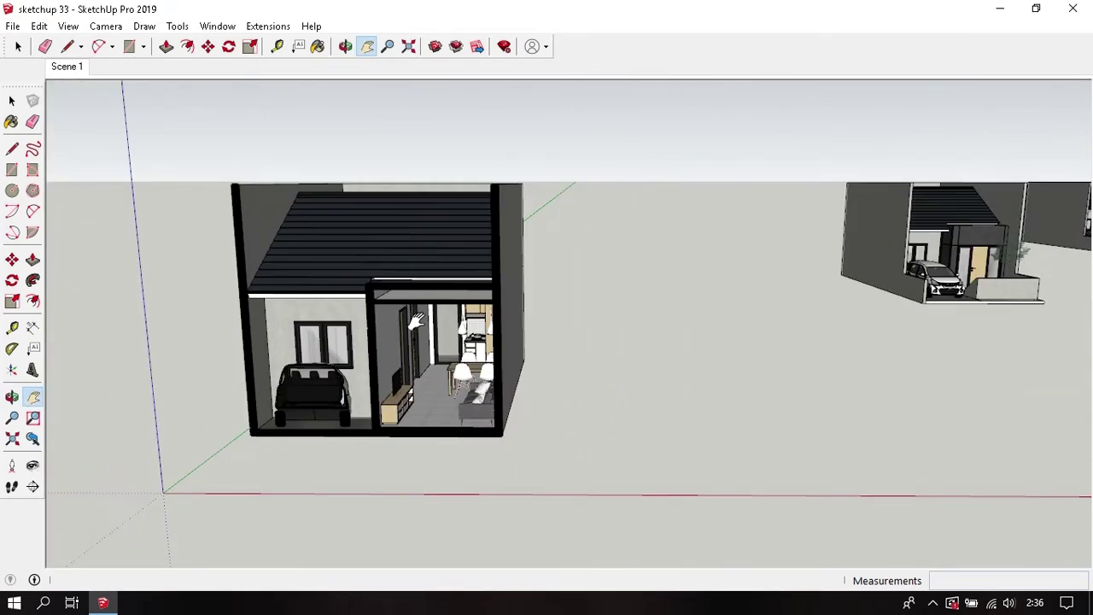
key(space)
mouse_move(419, 256)
middle_down()
mouse_move(682, 414)
mouse_move(444, 209)
middle_up()
scroll(427, 288, up, 3)
scroll(510, 285, down, 3)
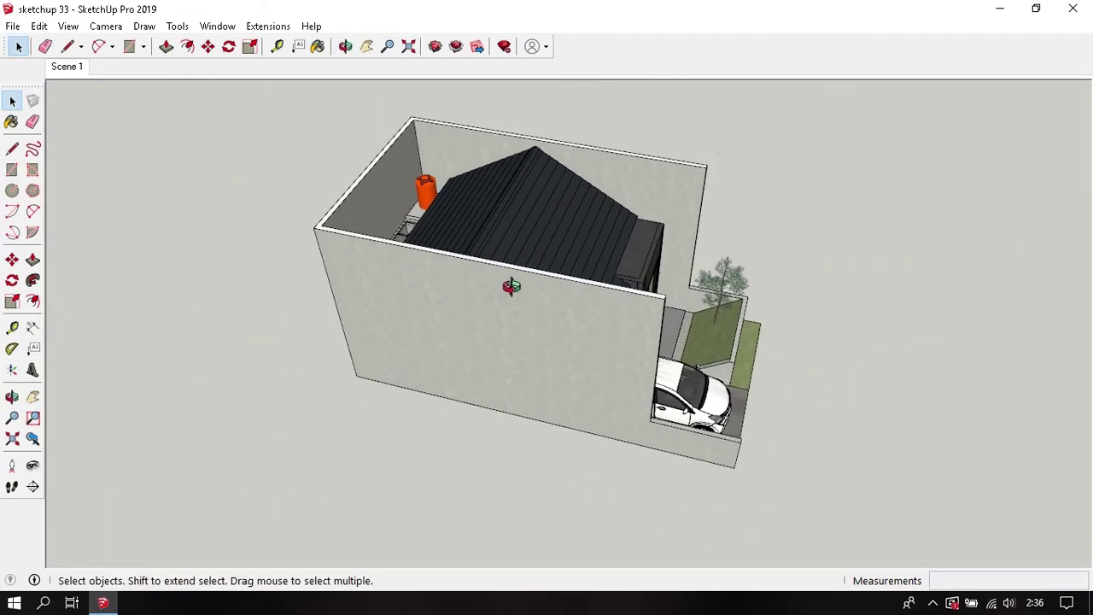
- Place a section plane on the front wall of the house
click(177, 26)
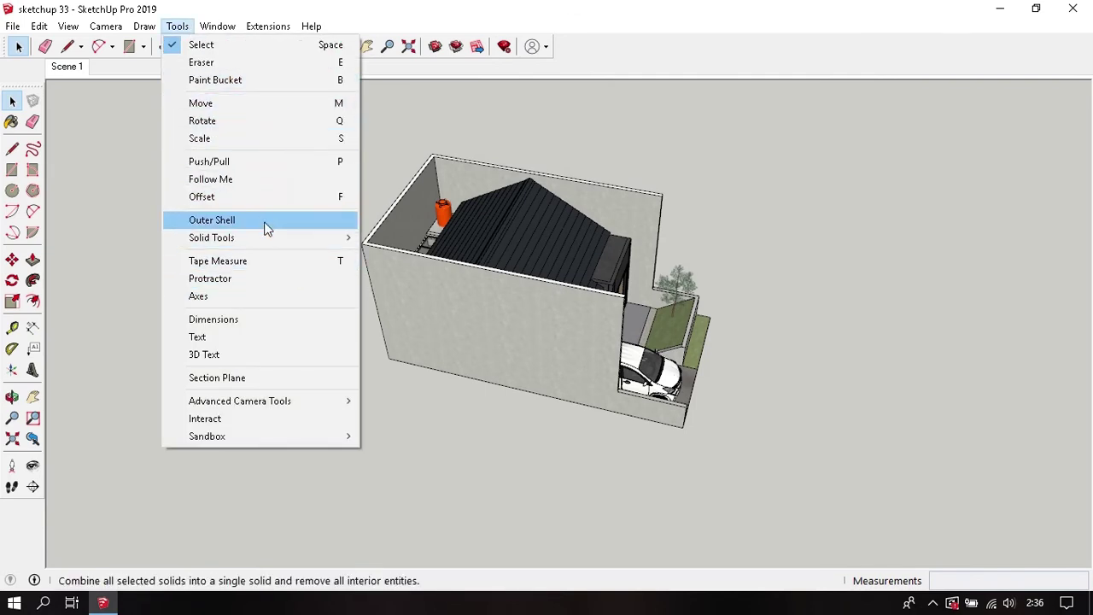
click(282, 377)
click(593, 349)
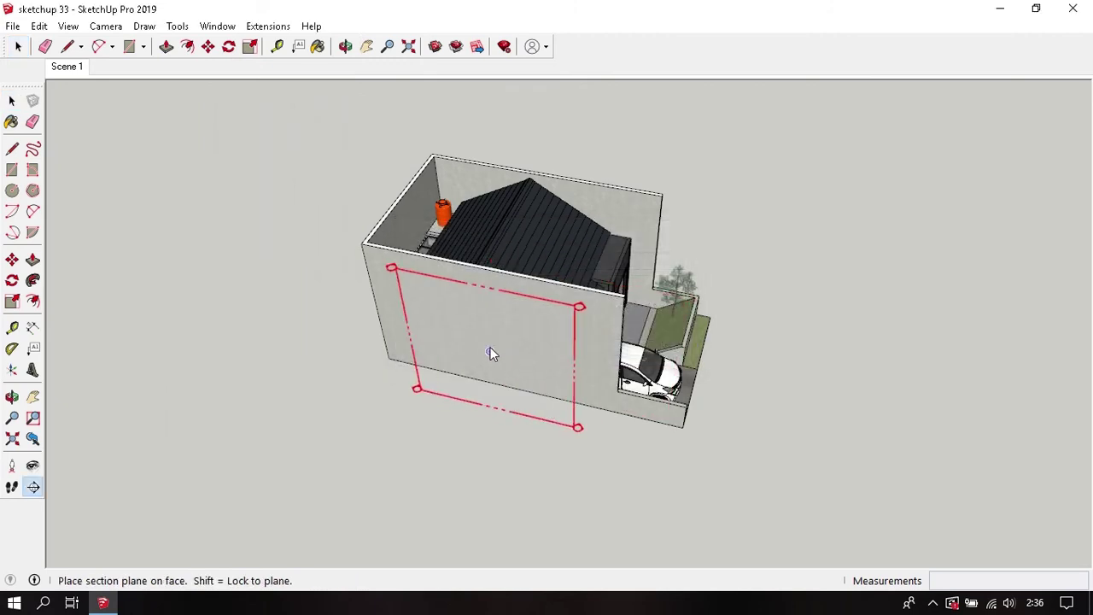
click(491, 353)
scroll(491, 353, down, 2)
- Move the section plane about 3395 mm deeper to cut through the kitchen, dining table and sofa
click(764, 294)
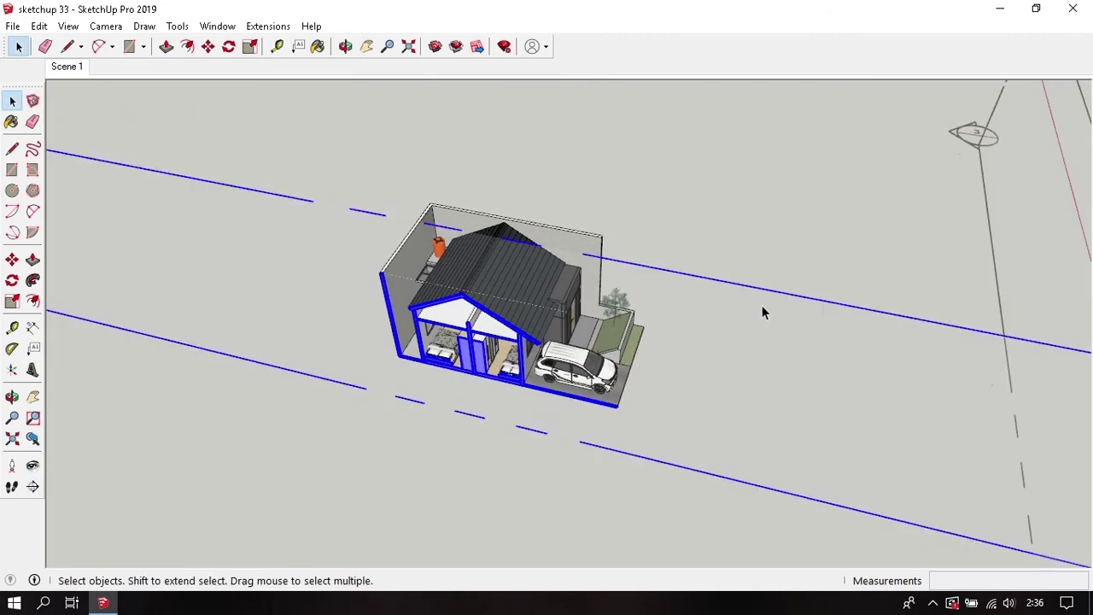
middle_drag(762, 305, 680, 329)
scroll(627, 355, up, 2)
scroll(627, 357, up, 2)
key(m)
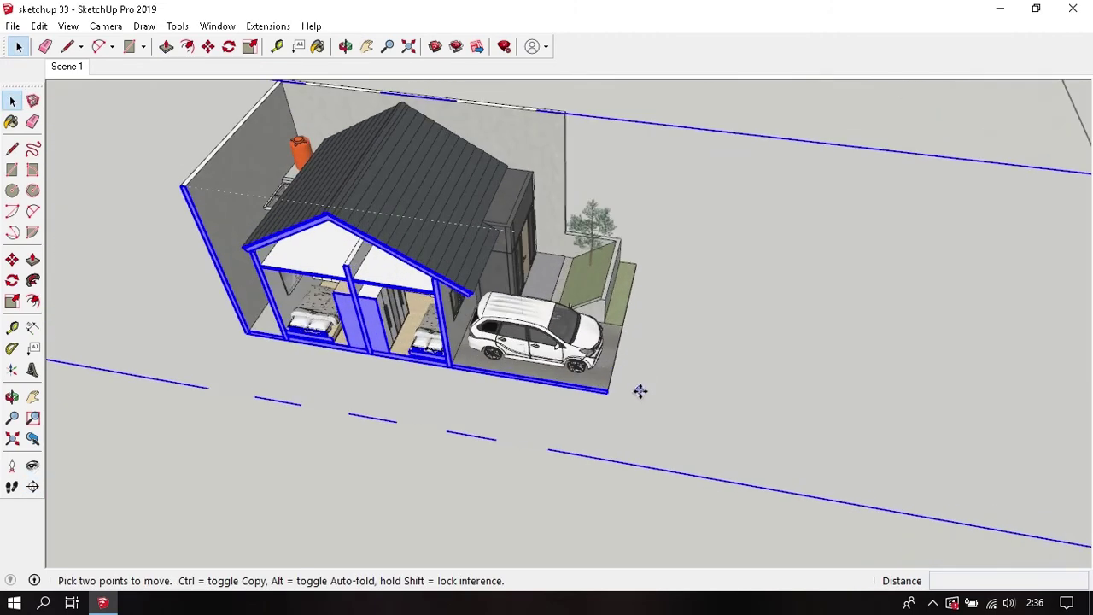
click(647, 397)
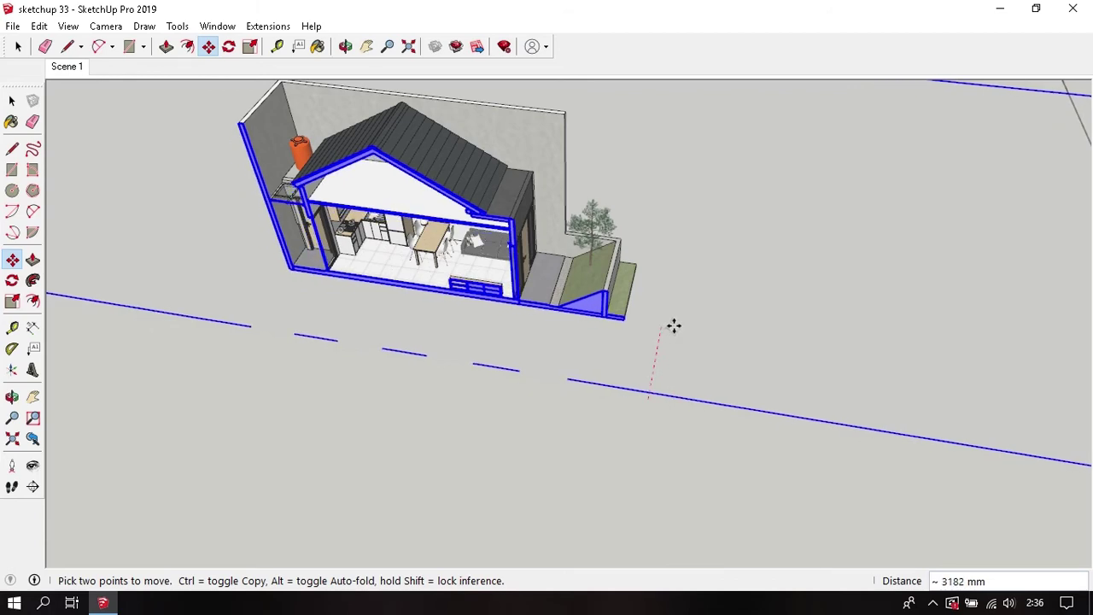
click(677, 324)
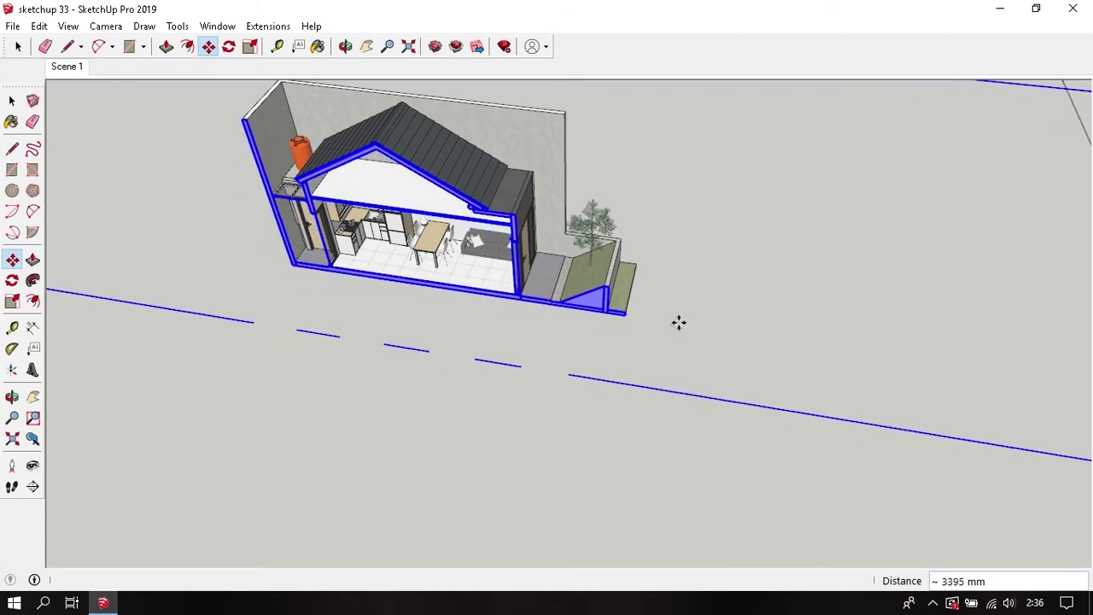
- Deselect the section plane and orbit to face the cut side of the house
key(space)
click(573, 401)
mouse_move(461, 306)
middle_down()
mouse_move(512, 324)
mouse_move(538, 317)
middle_up()
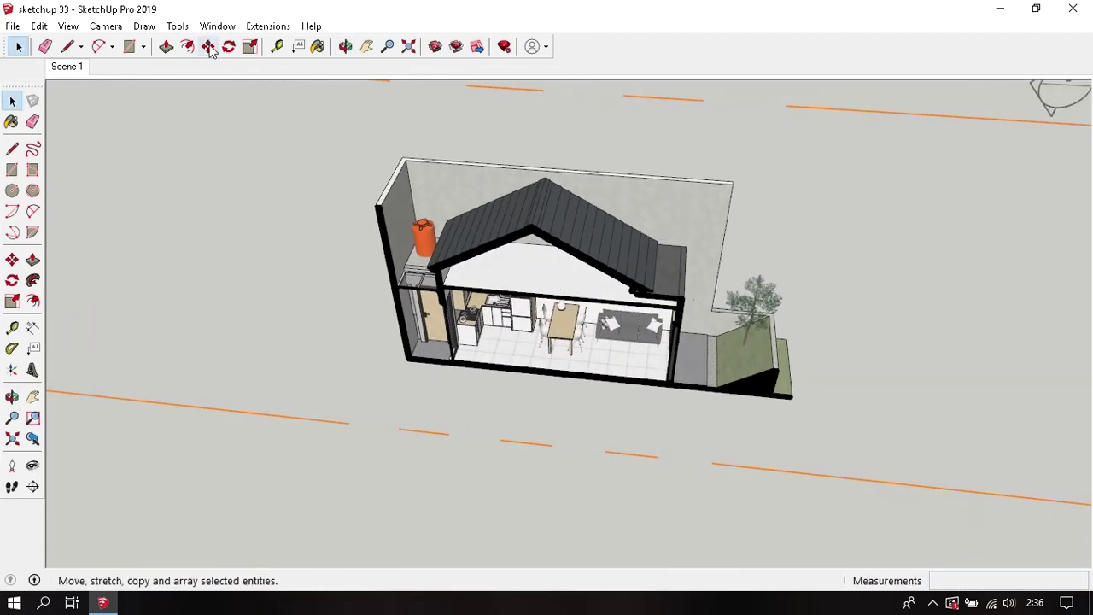
click(68, 26)
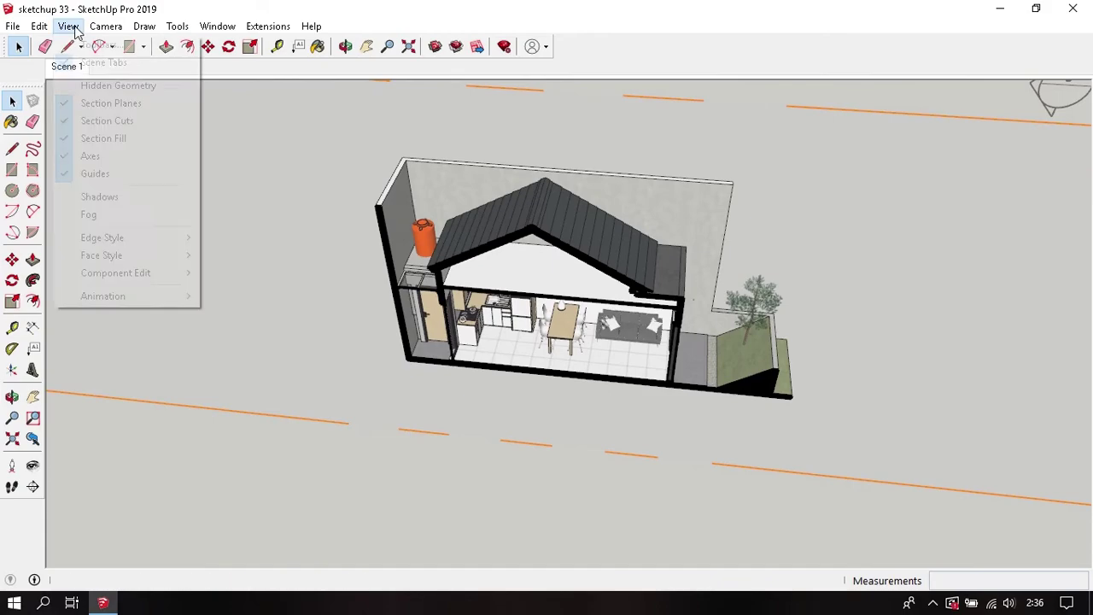
- Hide the section planes and orbit in close to the kitchen and dining interior
click(137, 102)
scroll(532, 325, up, 5)
mouse_move(532, 320)
middle_down()
mouse_move(615, 279)
mouse_move(659, 349)
mouse_move(646, 317)
mouse_move(668, 338)
middle_up()
scroll(595, 298, up, 3)
scroll(598, 290, up, 3)
scroll(668, 351, up, 2)
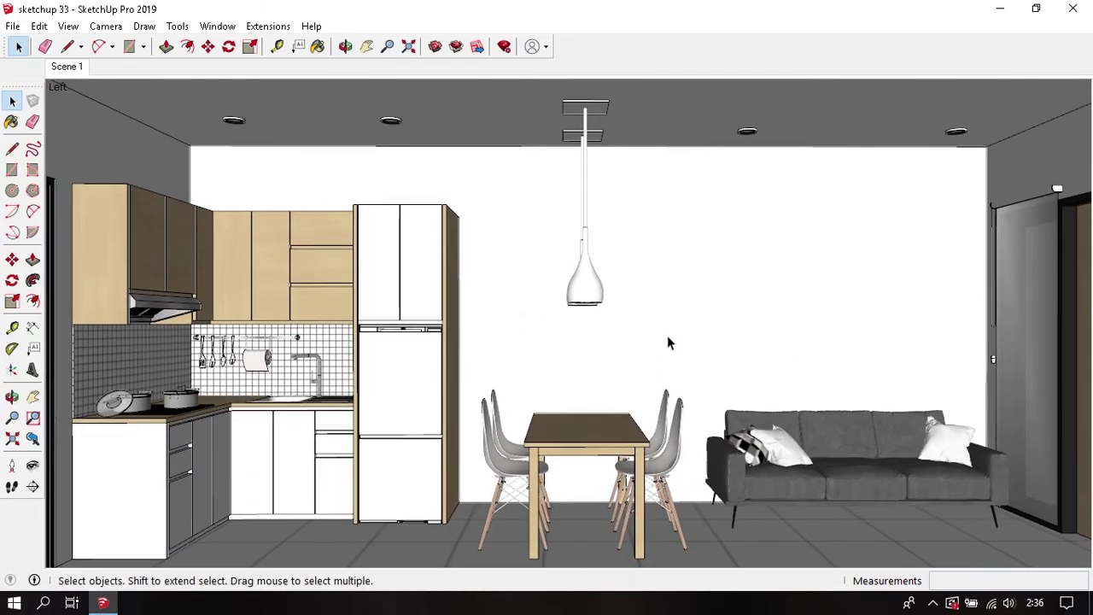
- Switch to two-point perspective and set a 1400 mm eye height with Look Around
click(69, 26)
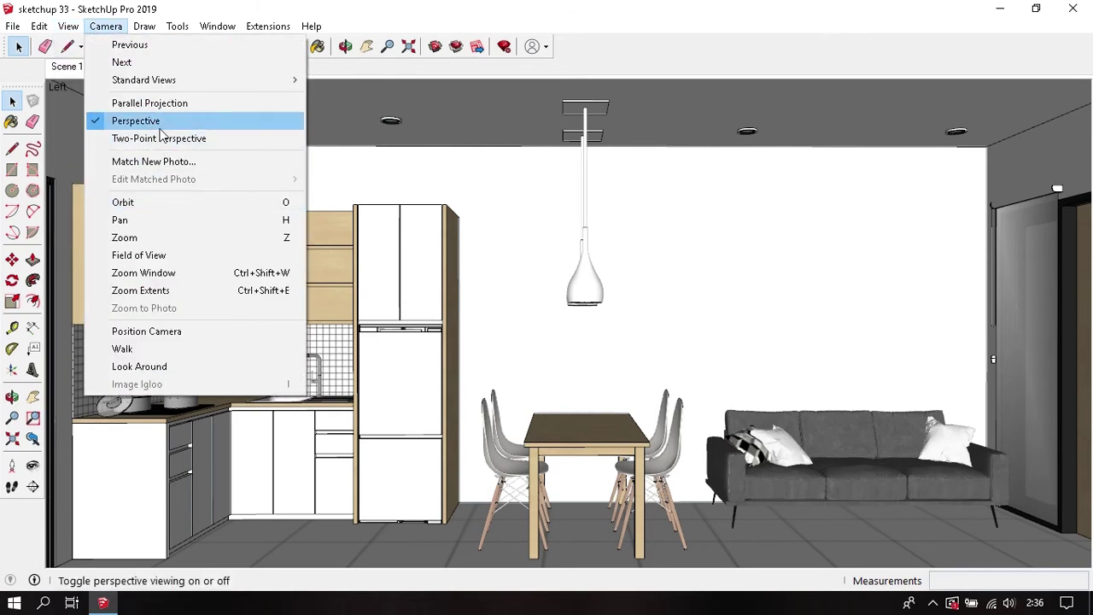
click(166, 139)
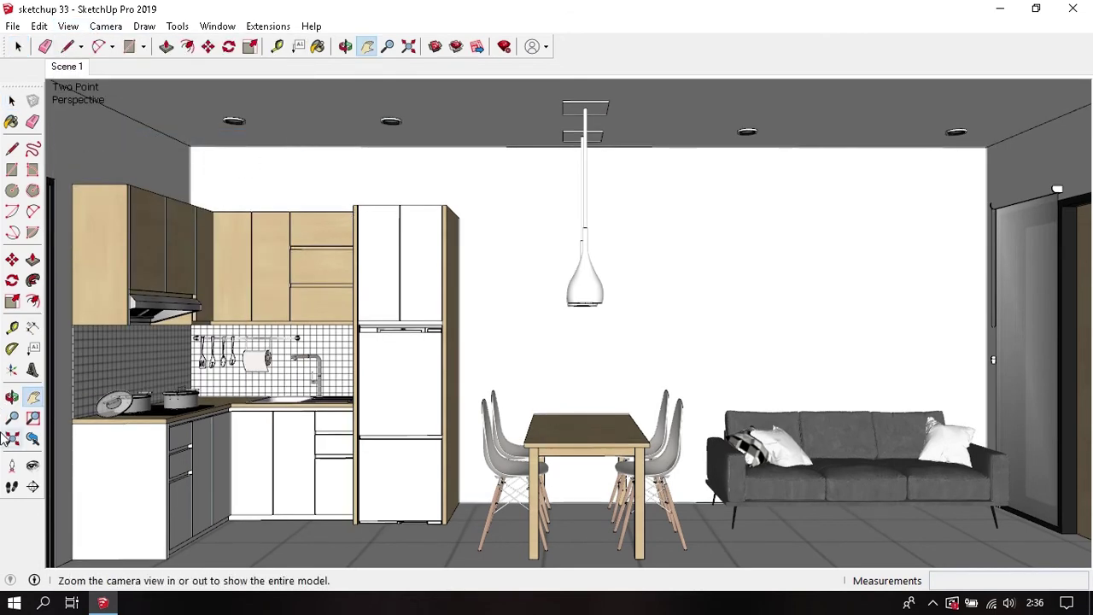
click(32, 466)
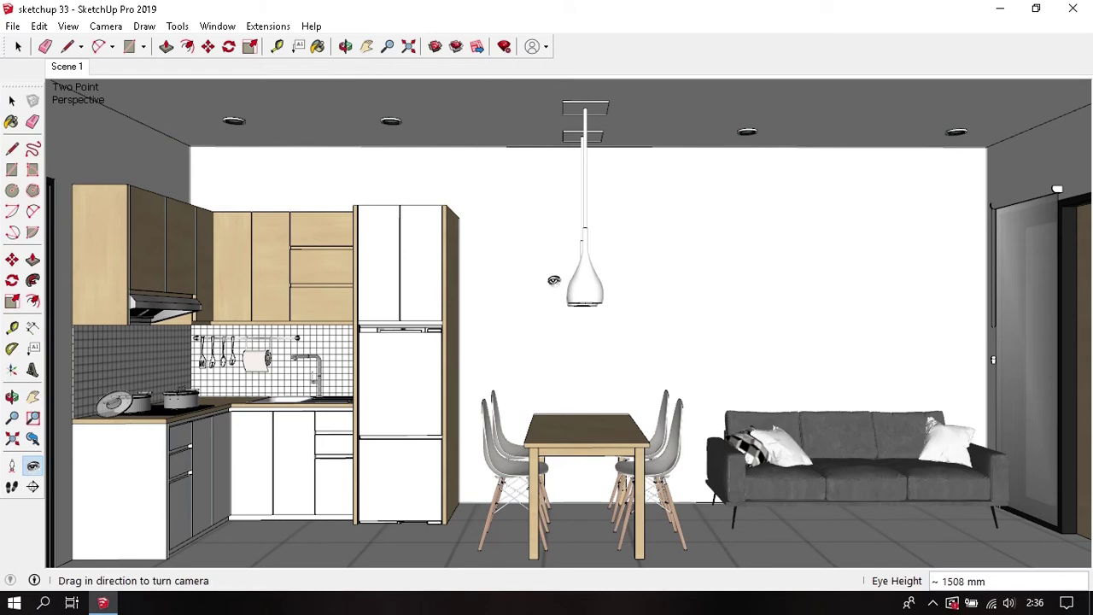
text(1450)
key(Return)
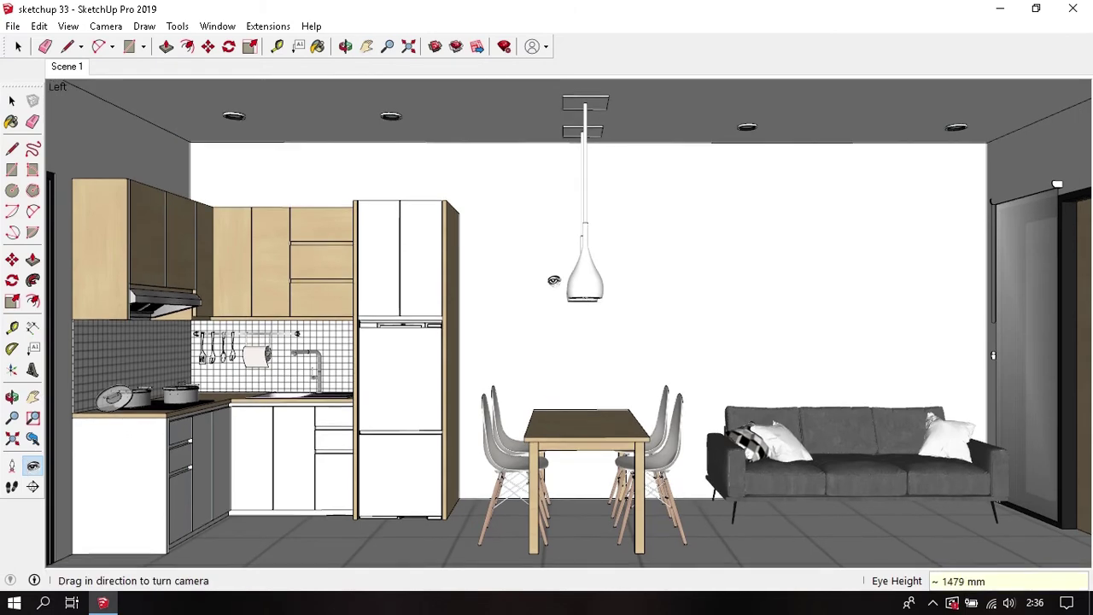
text(1400)
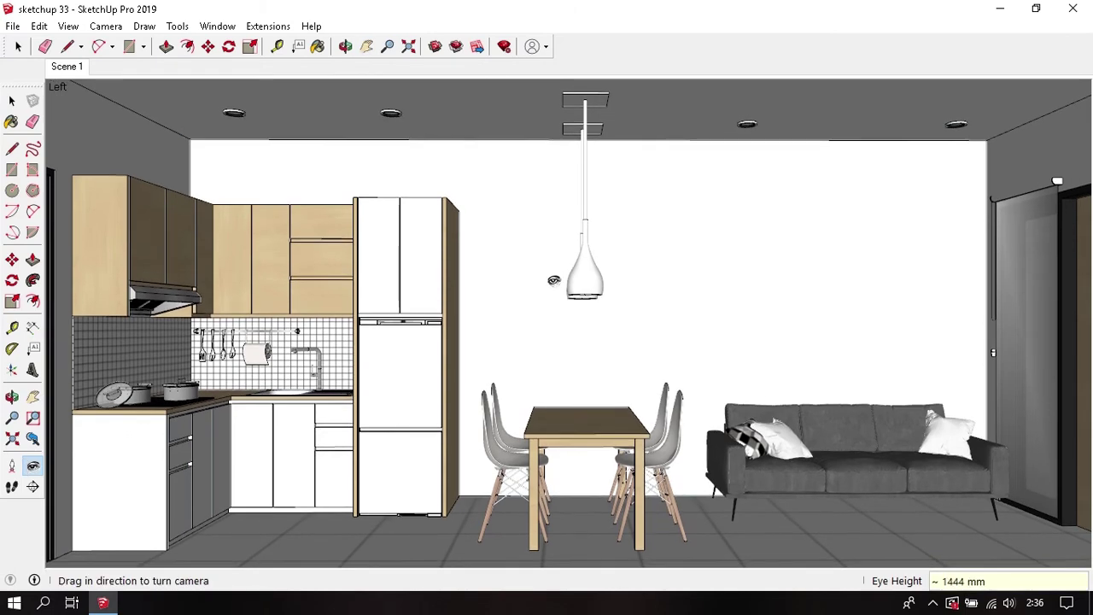
key(Return)
- Reapply two-point perspective and save the kitchen view as 'Scene 2'
key(space)
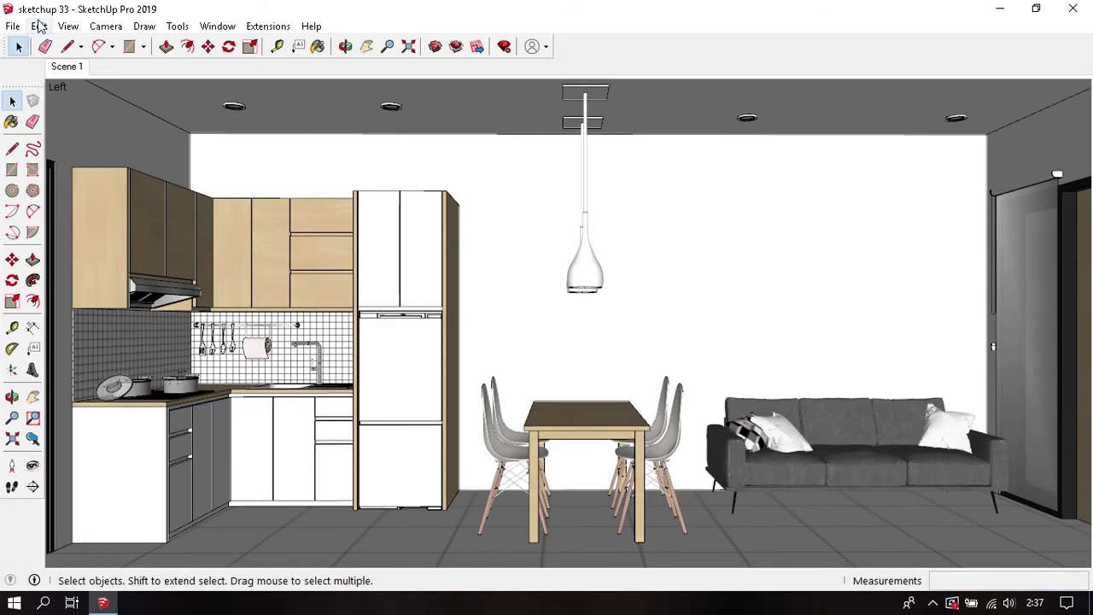
click(104, 28)
click(154, 139)
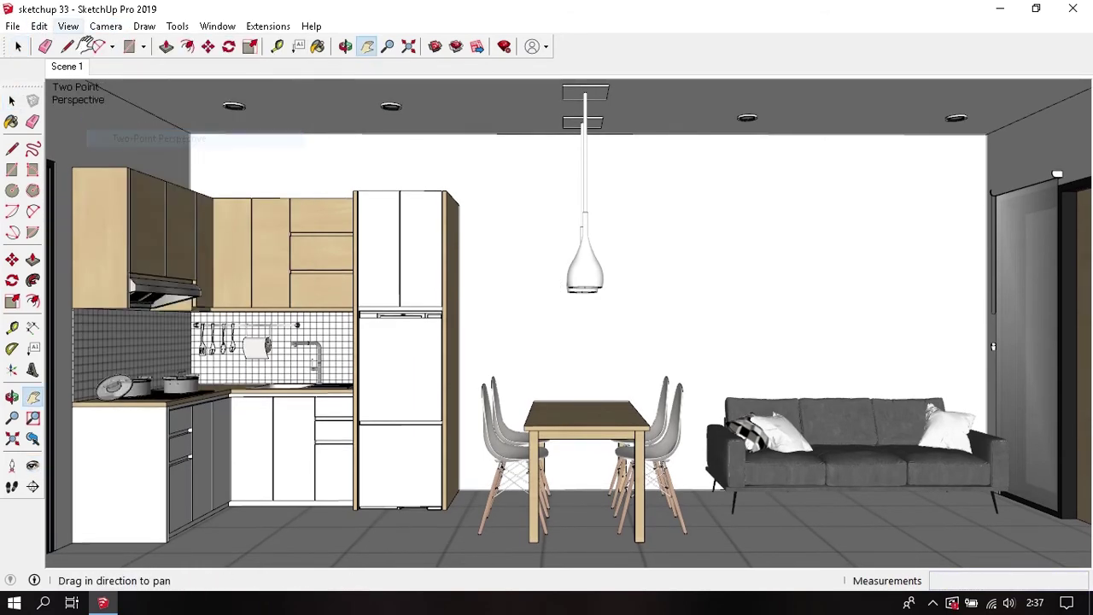
click(68, 26)
click(223, 297)
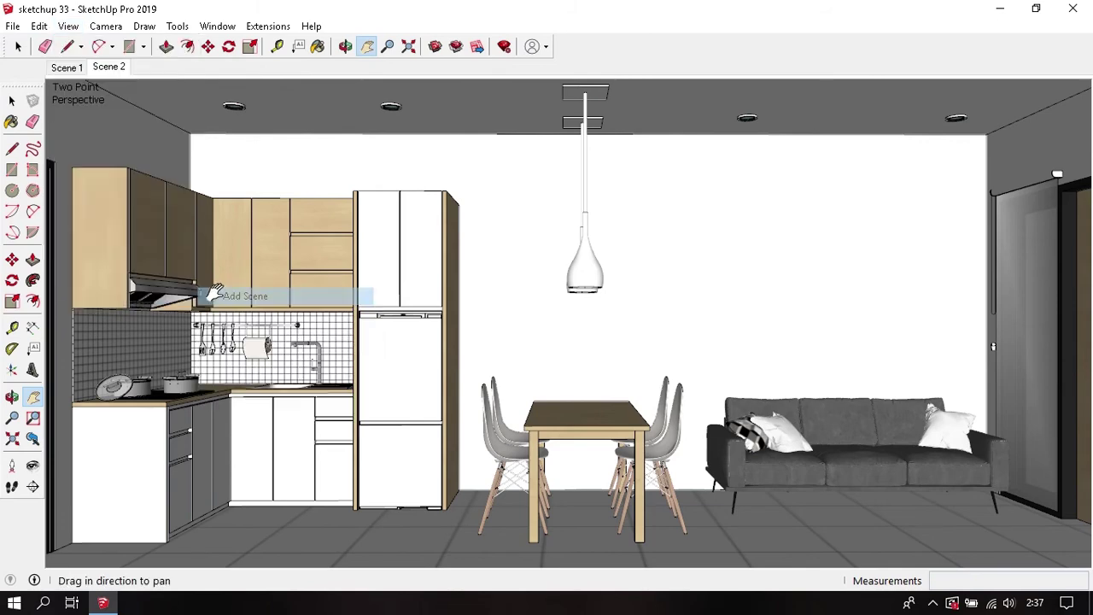
click(76, 69)
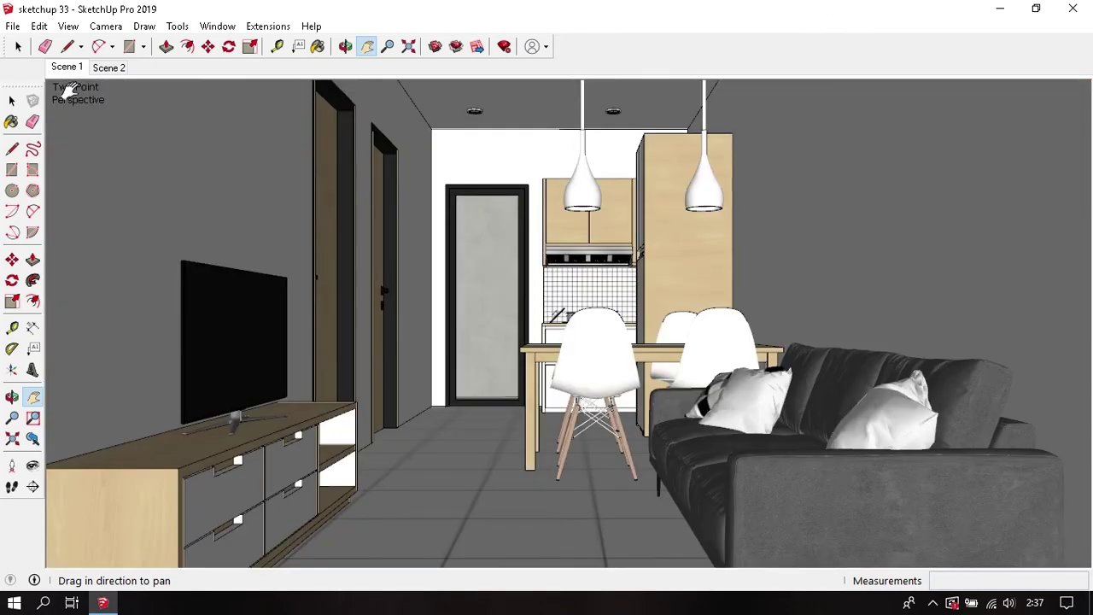
click(107, 68)
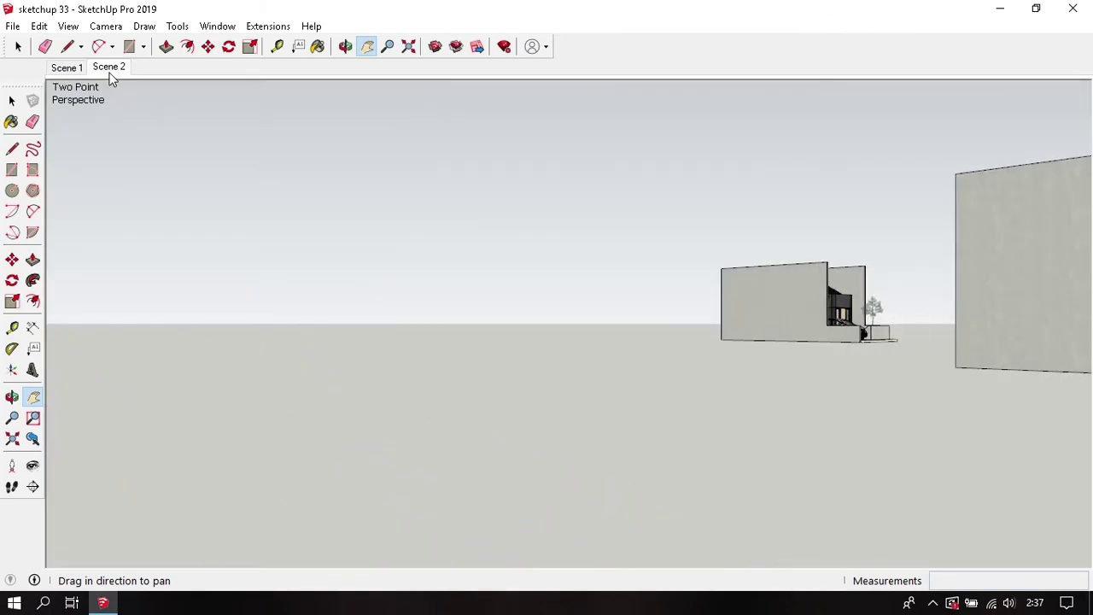